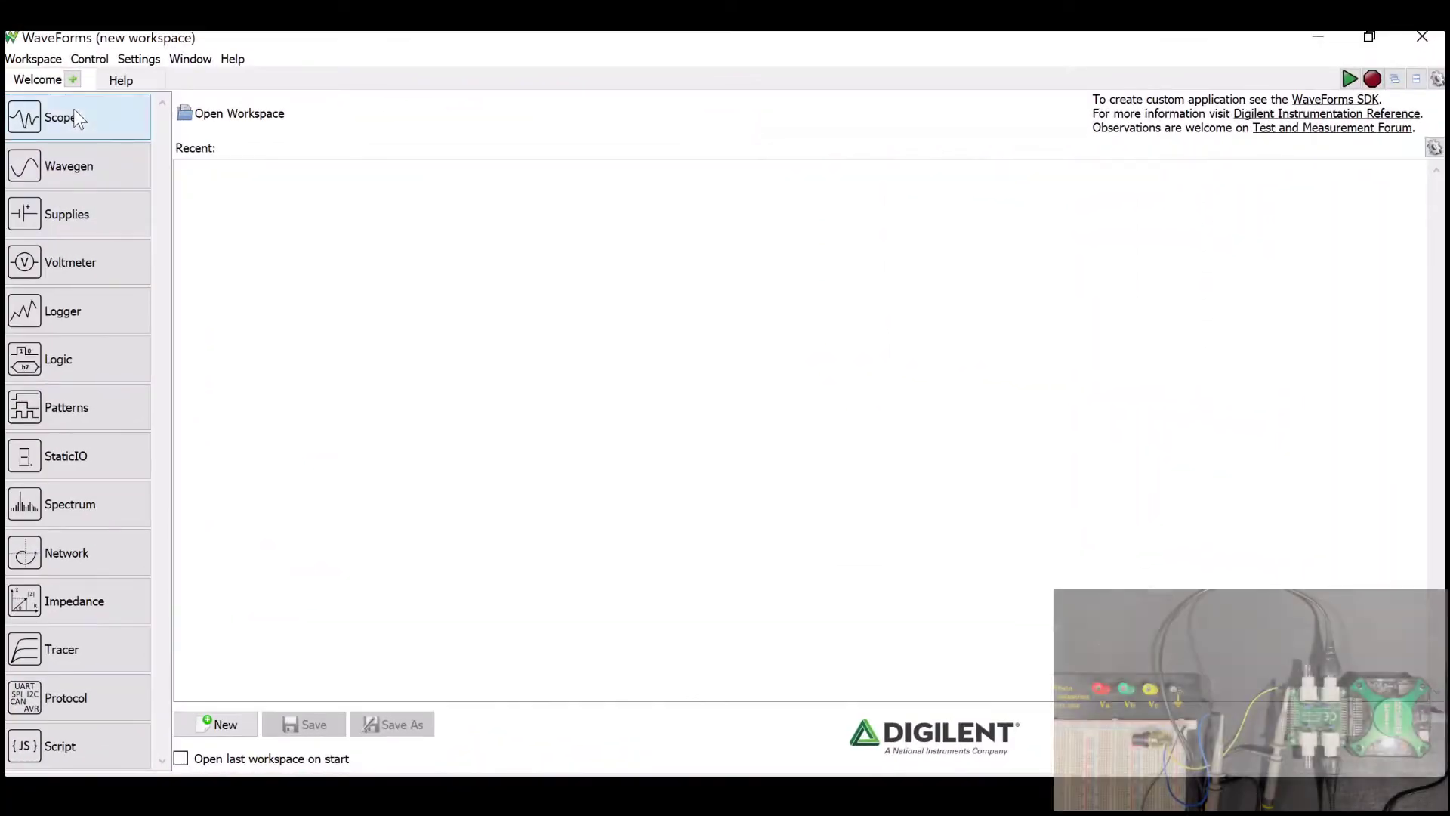
Open the Scope and Wavegen instruments and tile them, with the generator's Channel 1 window placed below the oscilloscope.
click(83, 133)
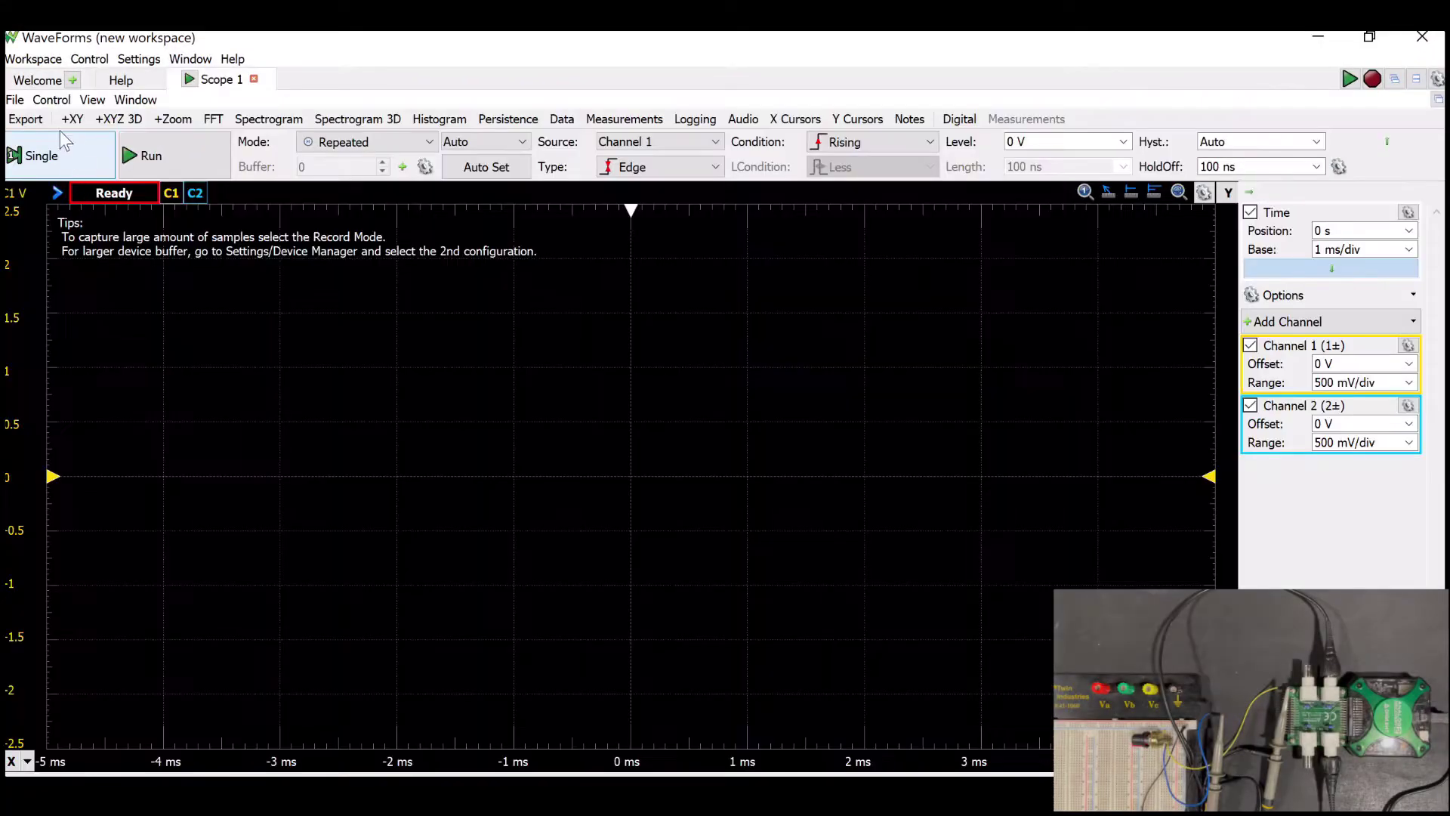
click(35, 80)
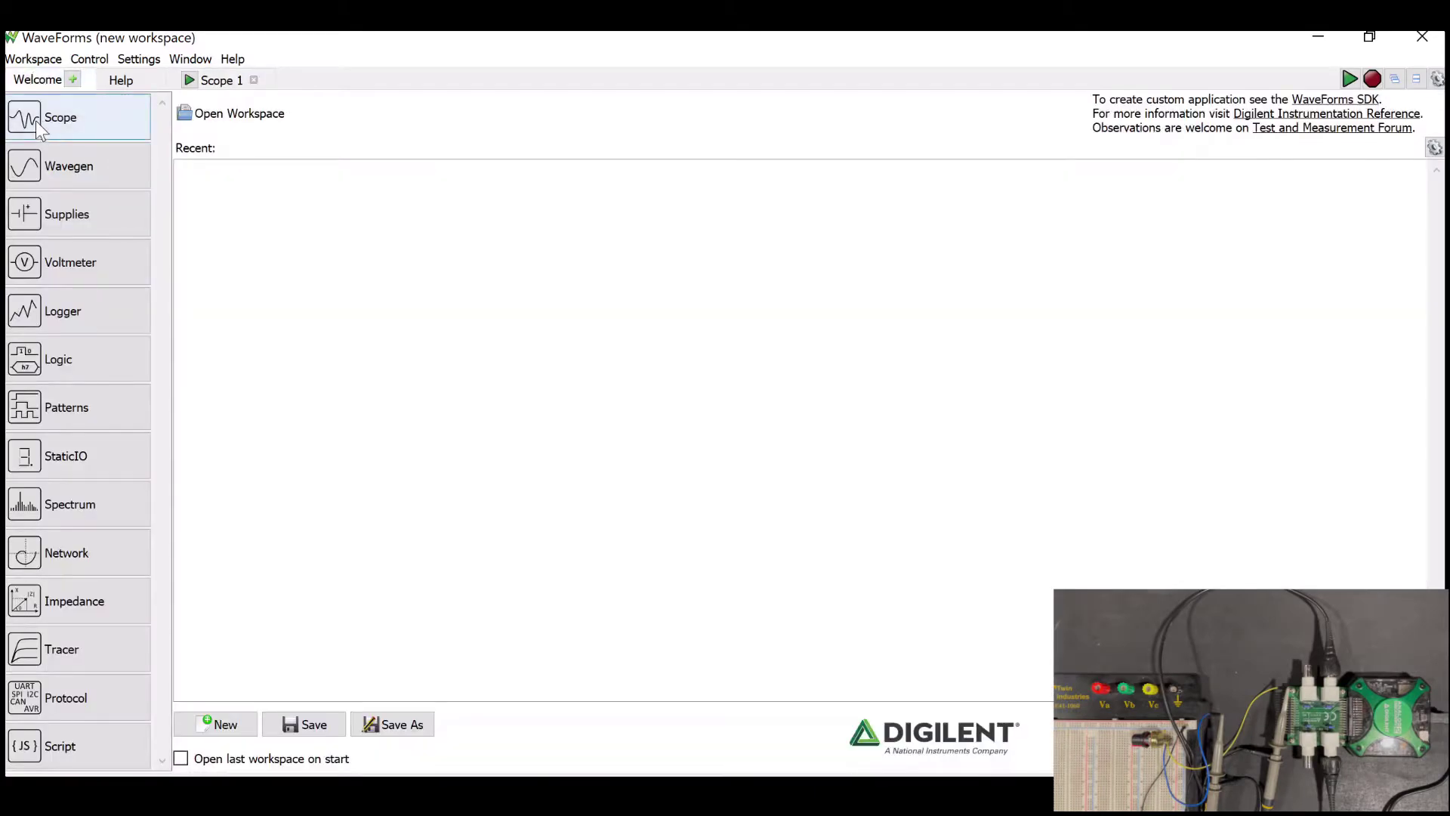
click(39, 161)
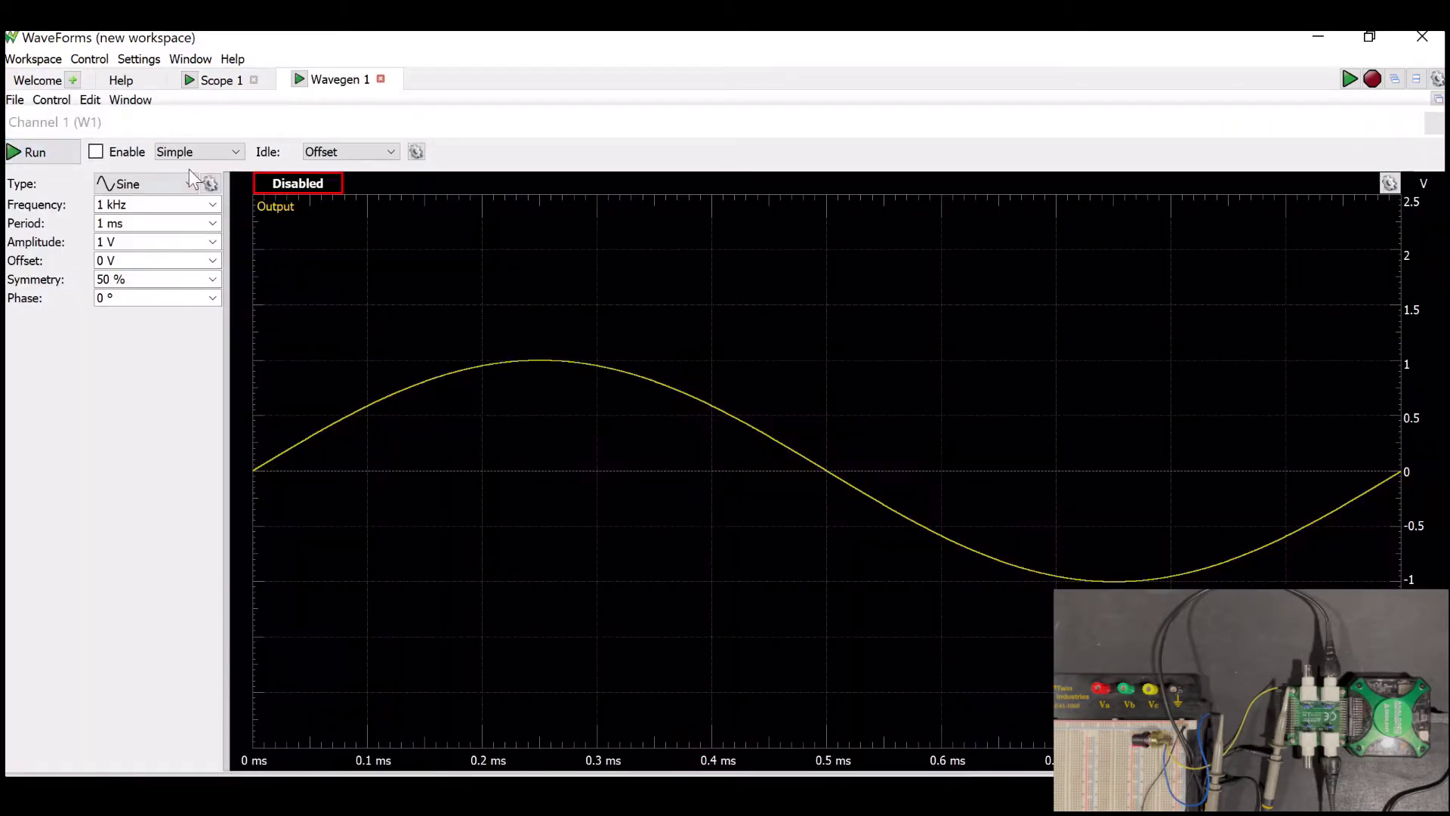
click(1416, 80)
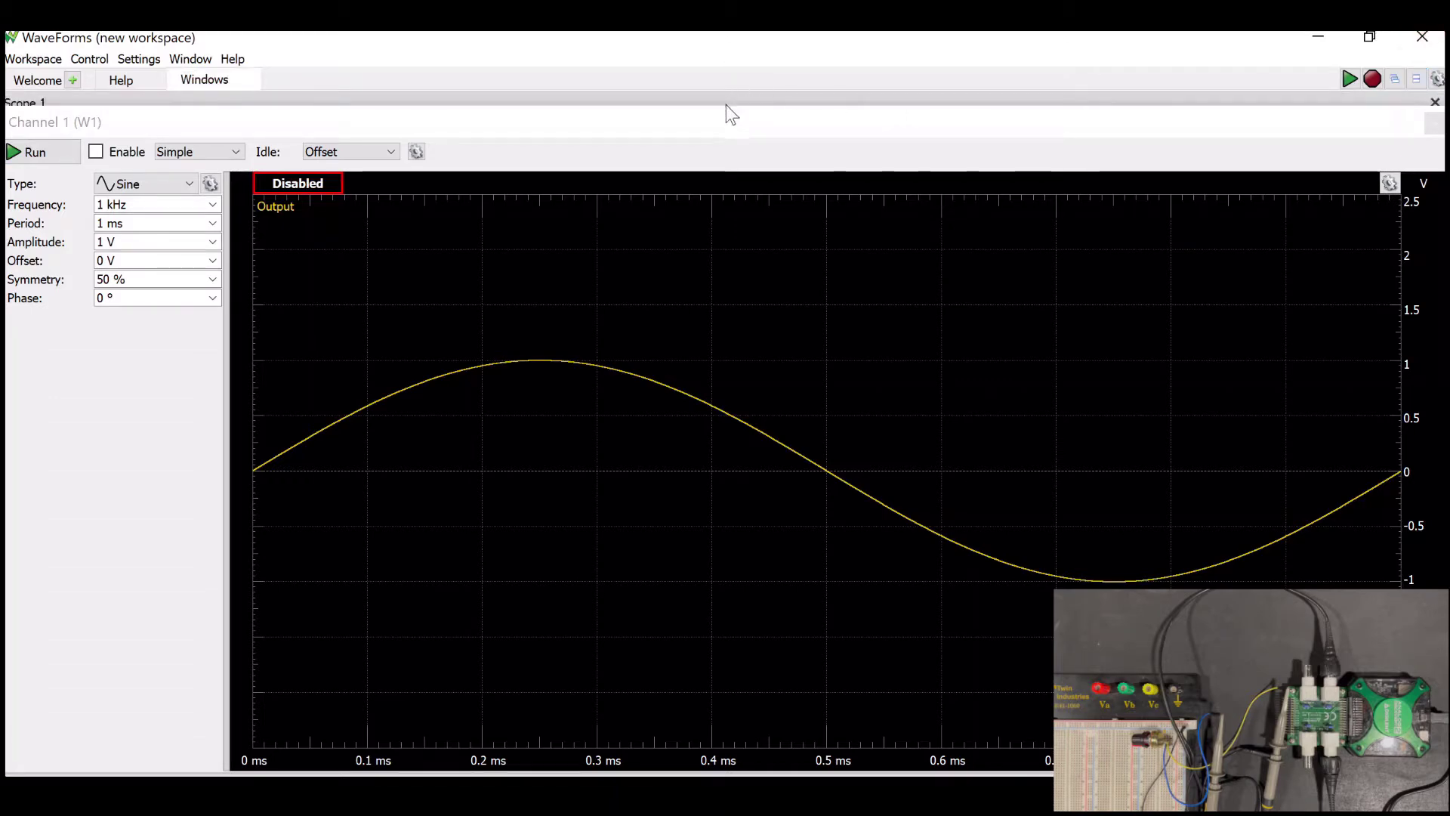
drag(725, 107, 661, 412)
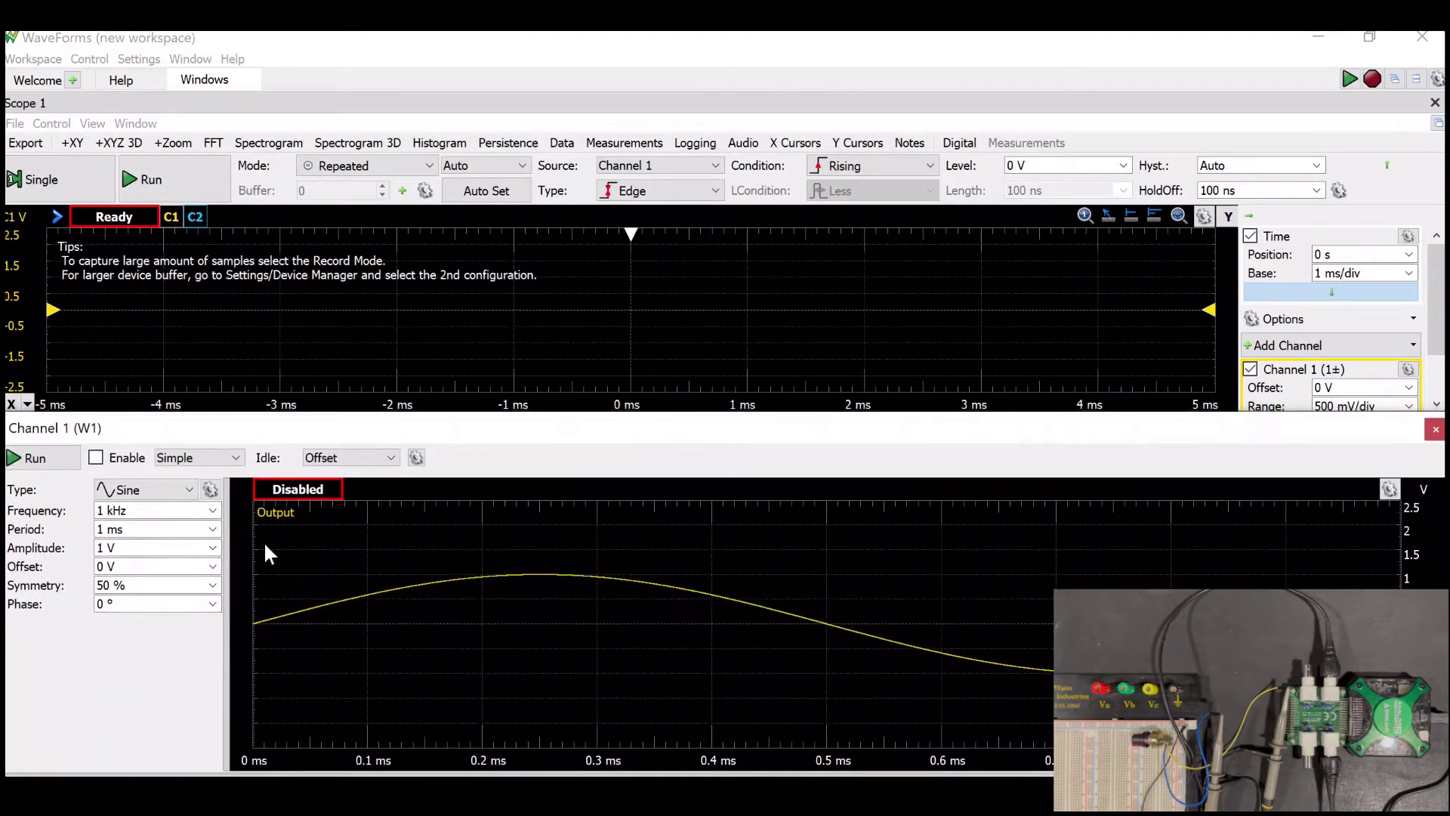
Start the 1 kHz sine output and the oscilloscope acquisition, and turn off scope Channel 2.
click(11, 459)
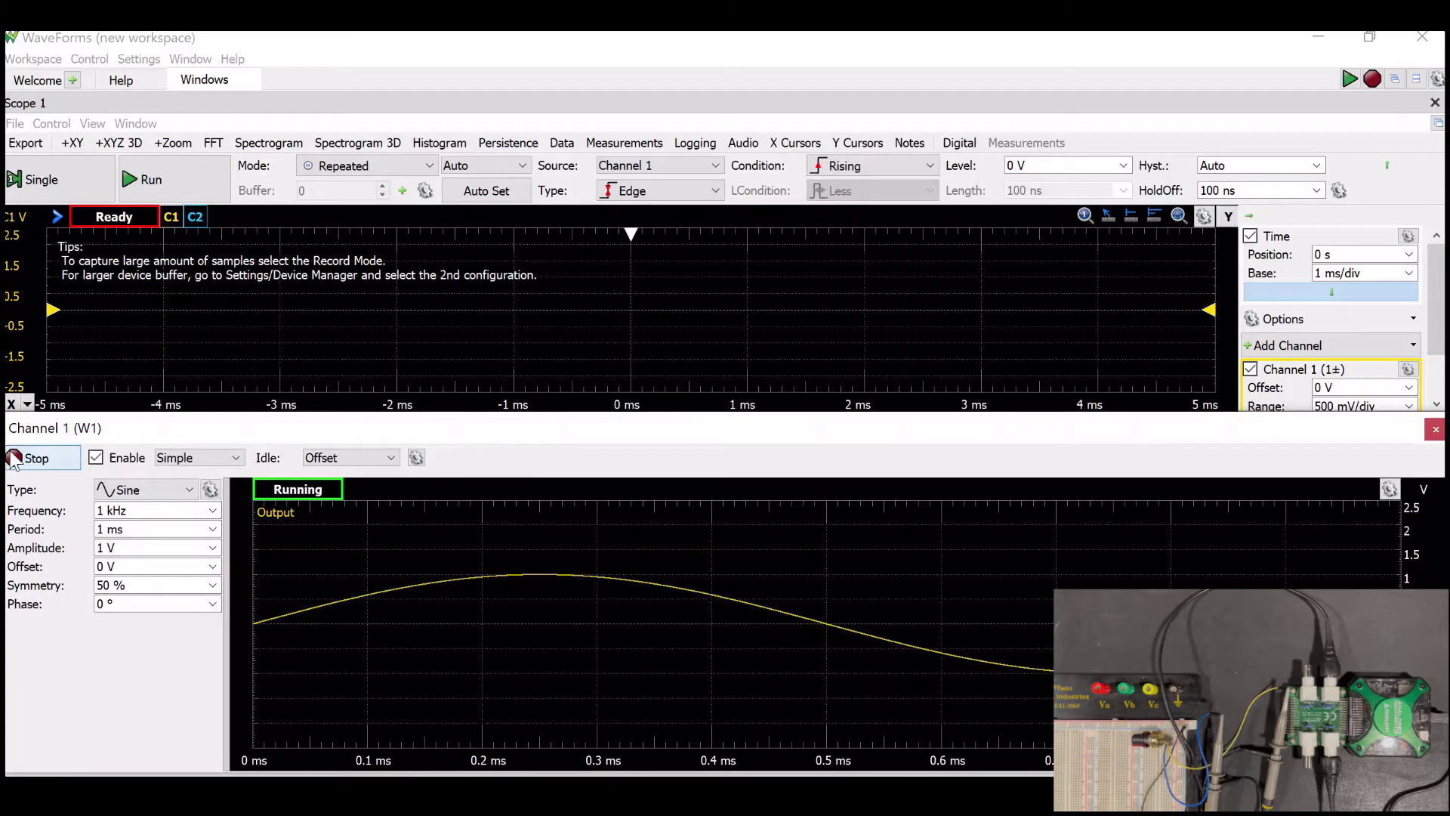
click(154, 191)
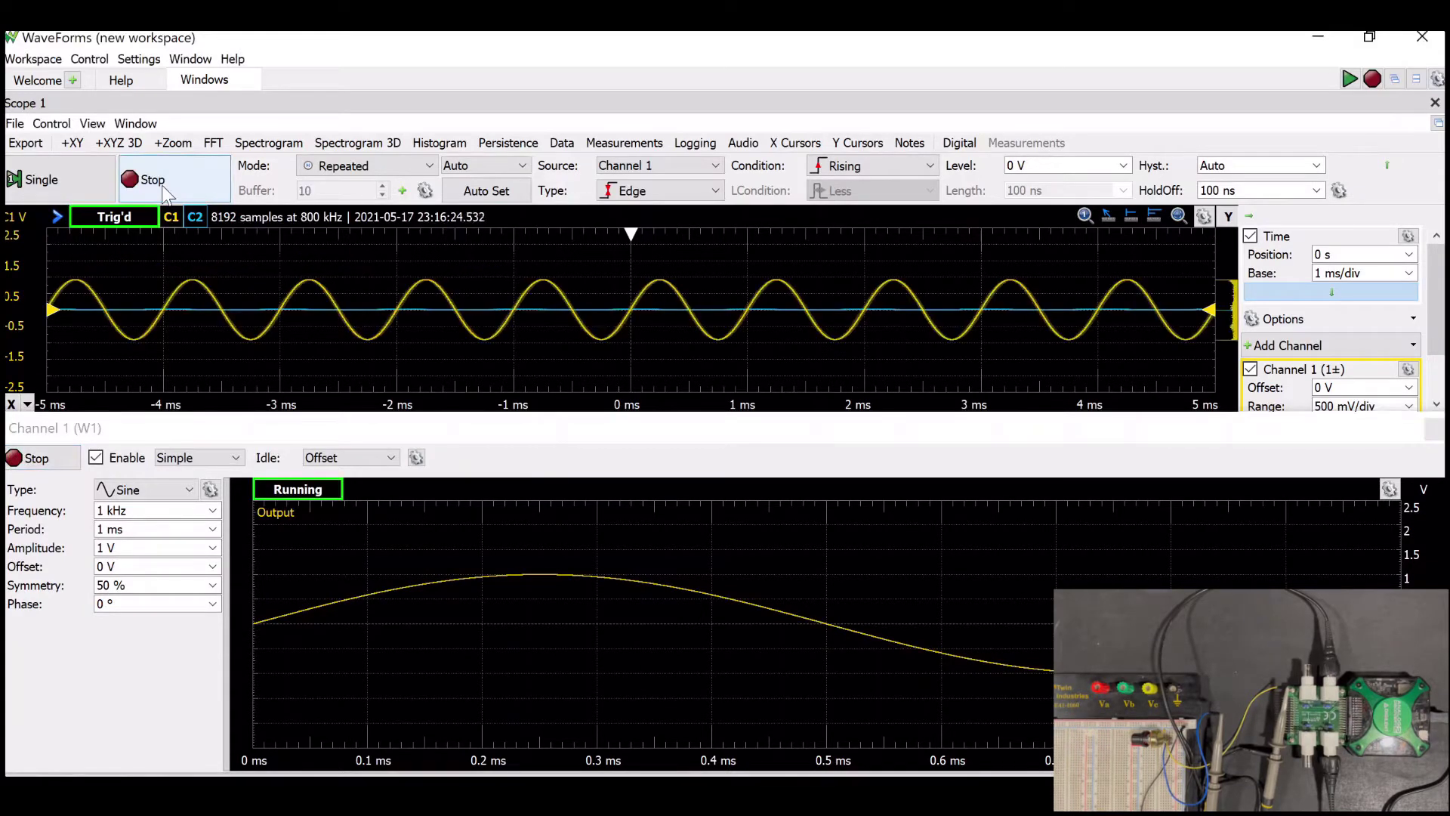
scroll(1318, 347, down, 2)
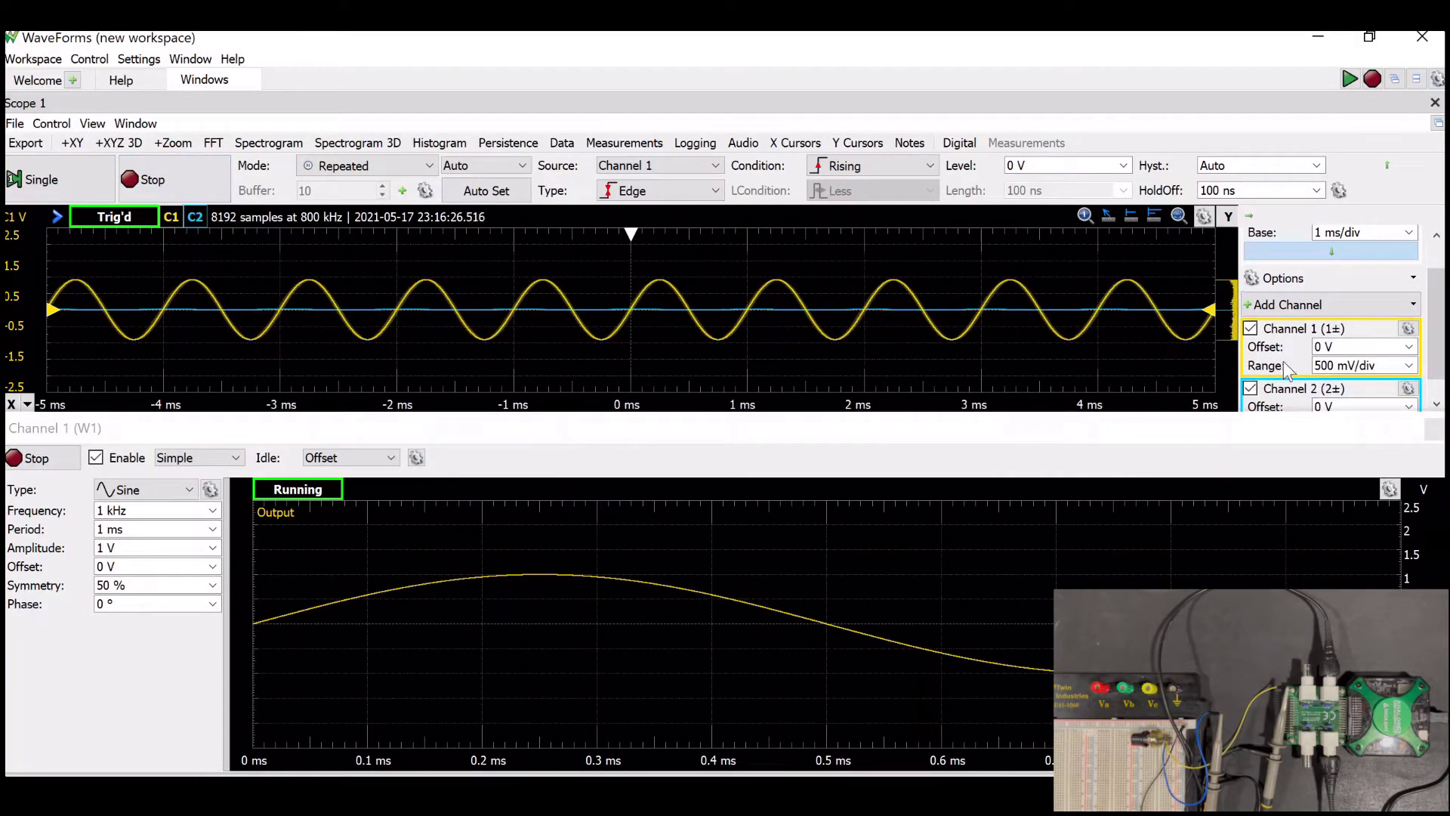
click(1251, 390)
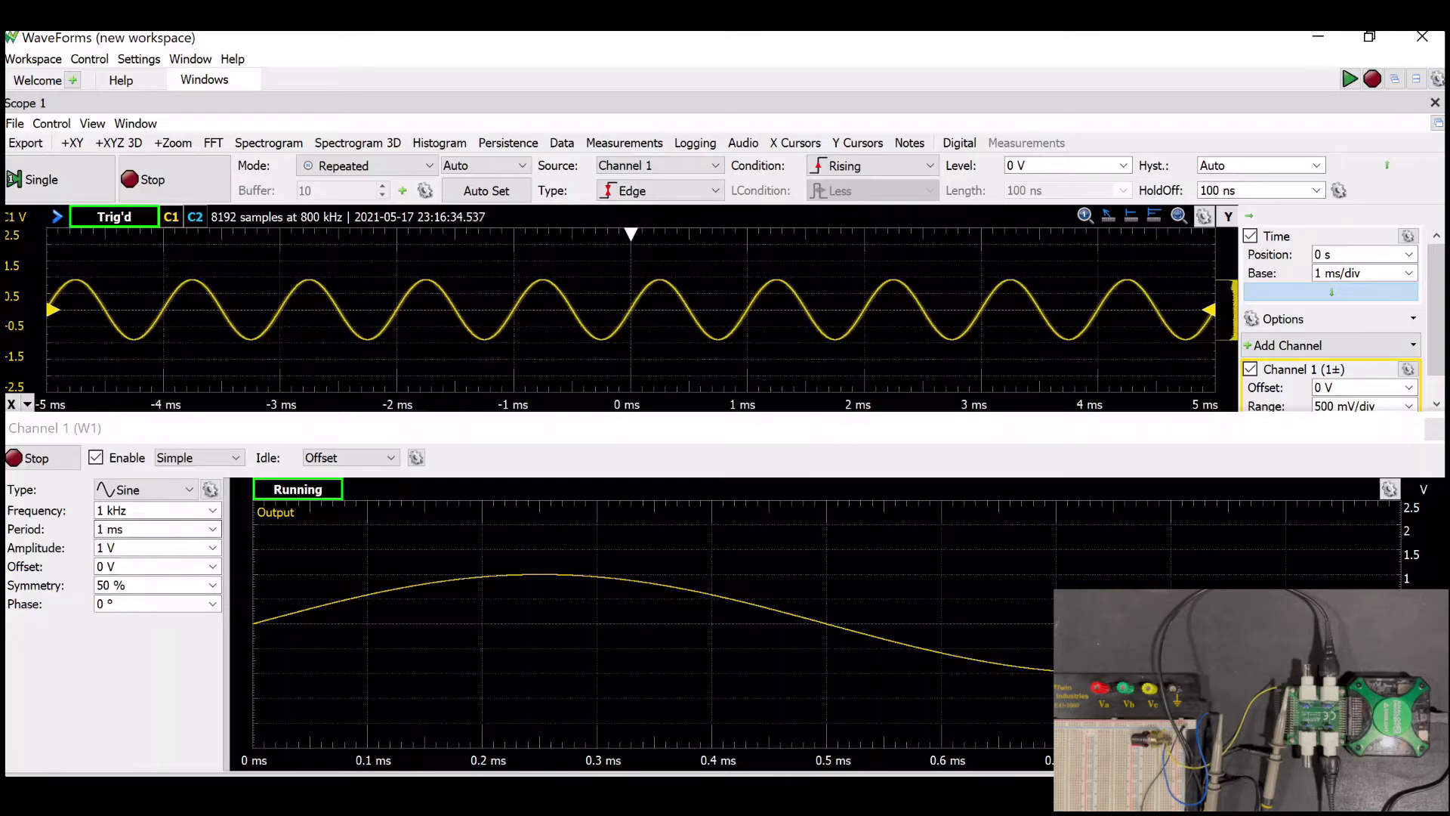
Raise the sine output frequency of generator Channel 1 in steps to 5 kHz while the scope runs.
click(126, 510)
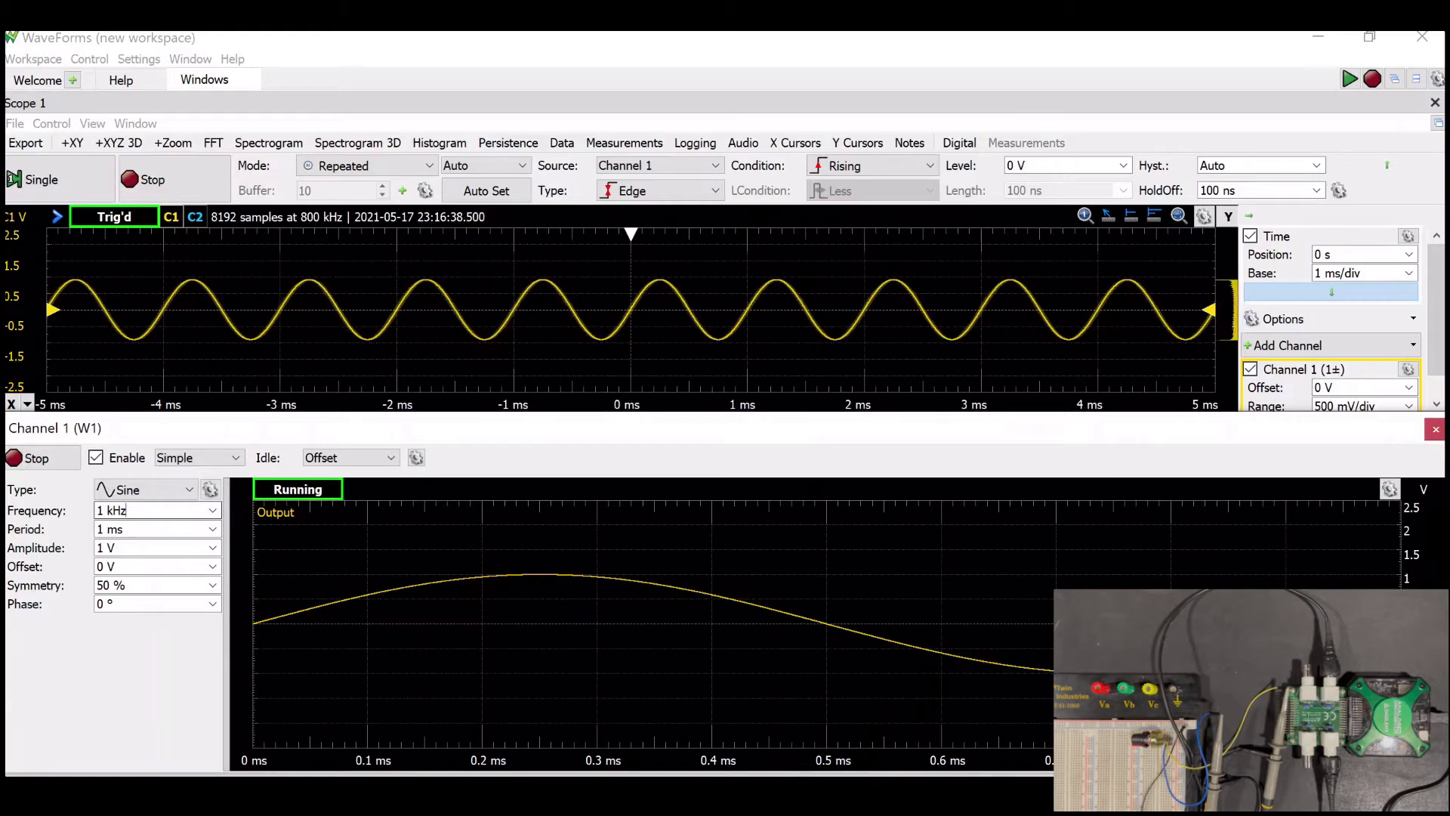
key(Up)
key(Up)
key(Up)
key(Up)
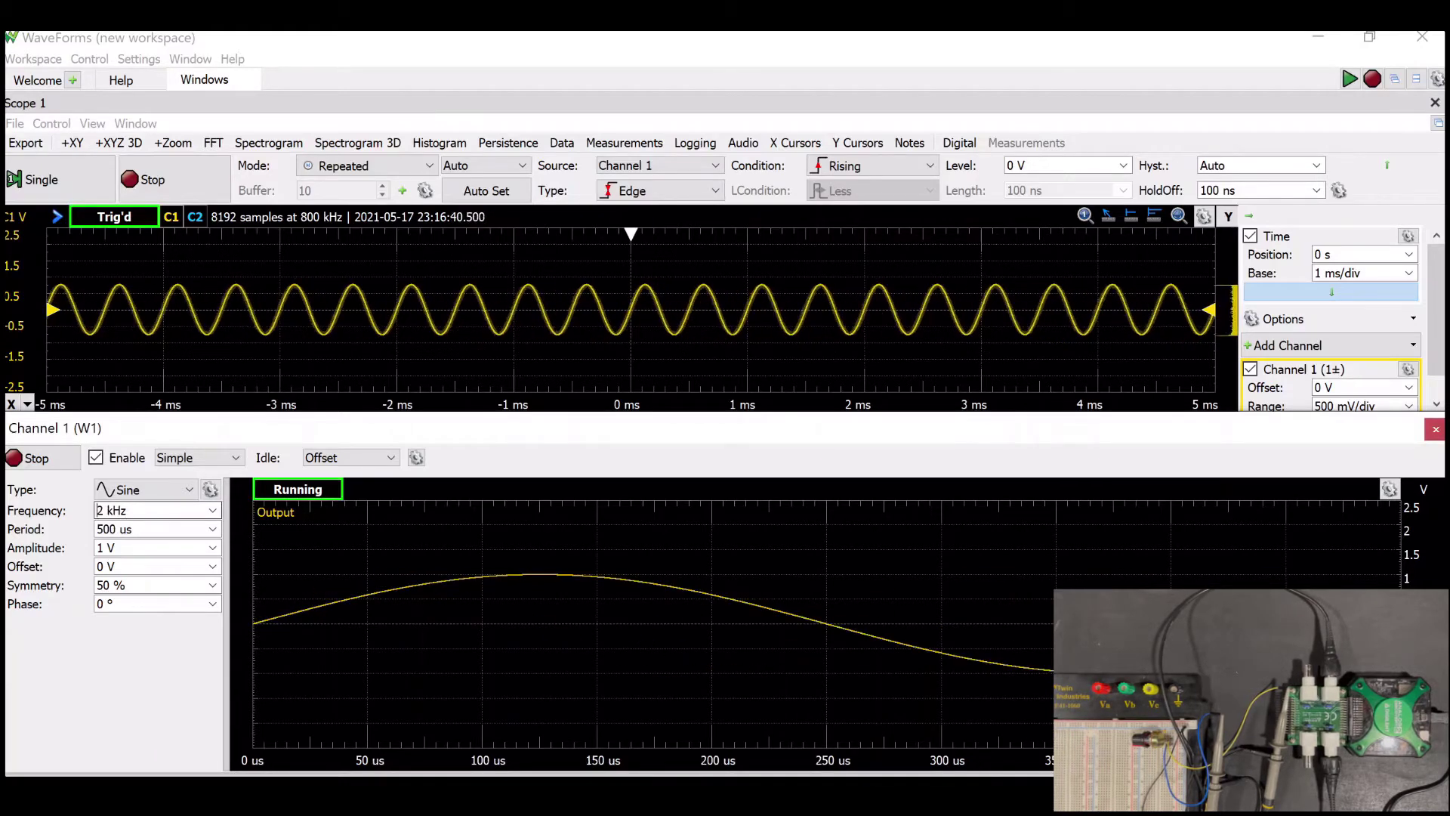
key(Down)
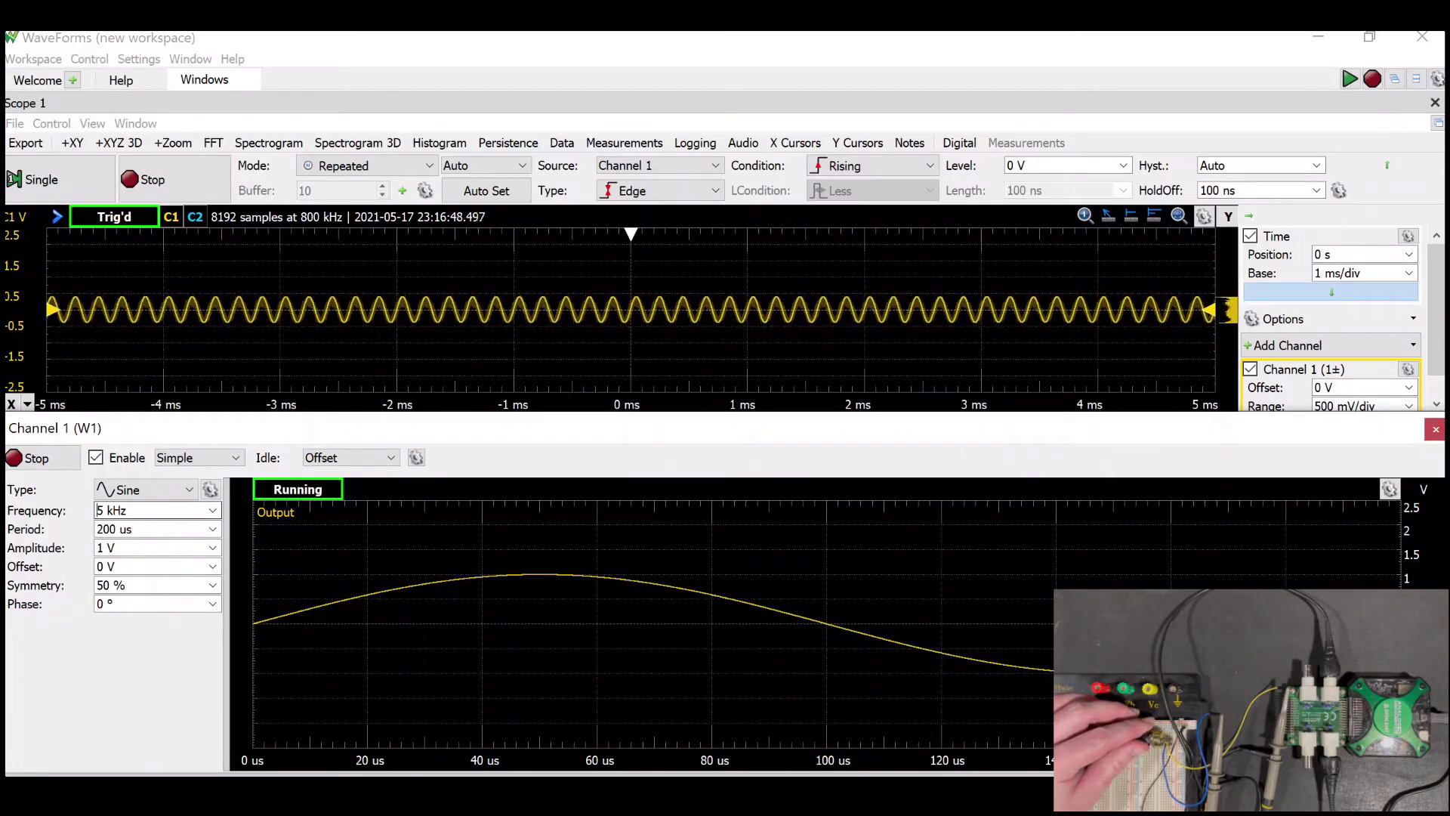
Step the generator frequency up to 21.5 kHz to check the filter's response, and return it to 5 kHz.
key(Down)
key(Up)
key(Up)
key(Up)
key(Up)
key(Up)
key(Up)
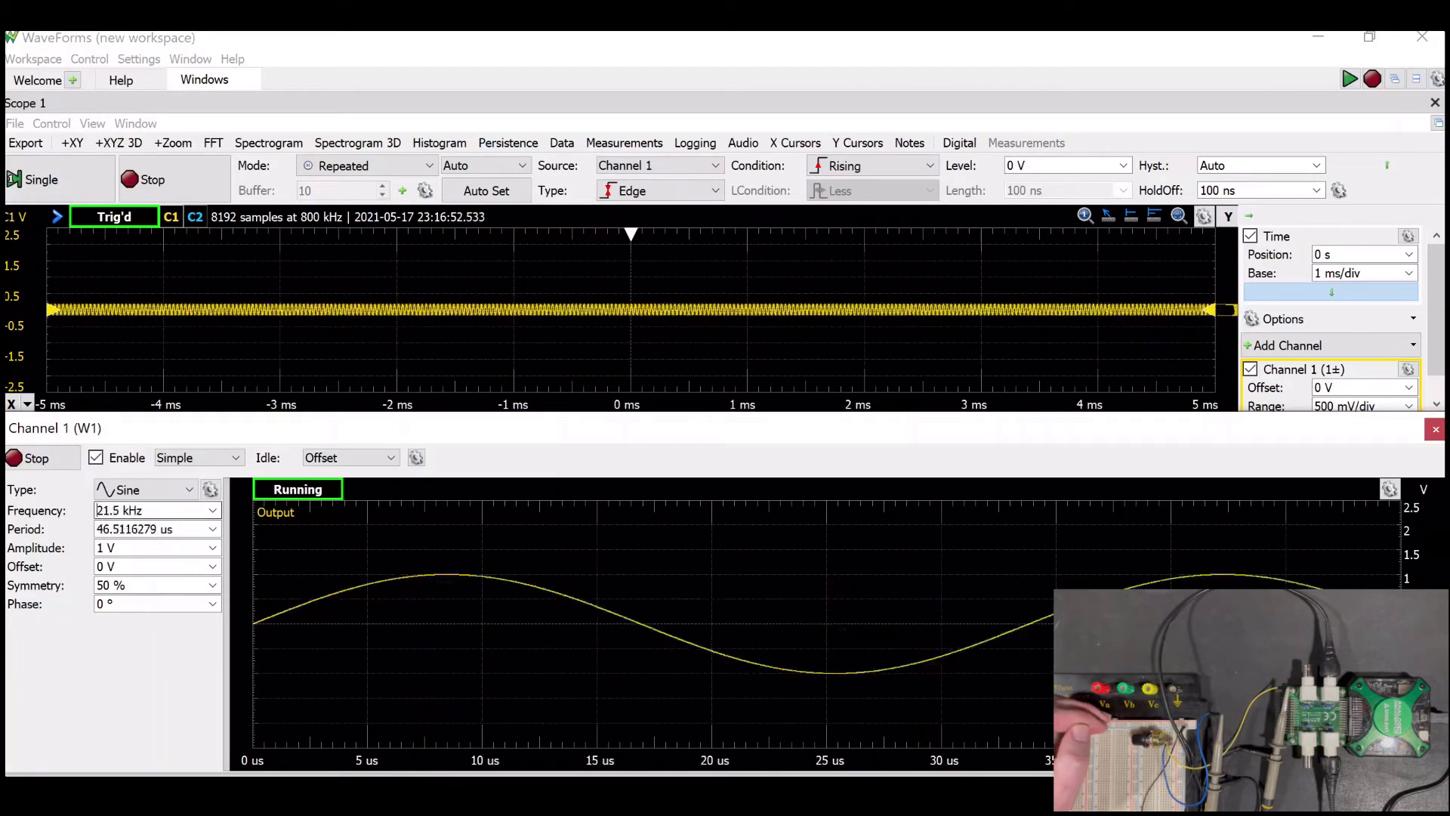
key(Down)
key(Down)
key(Down)
key(Down)
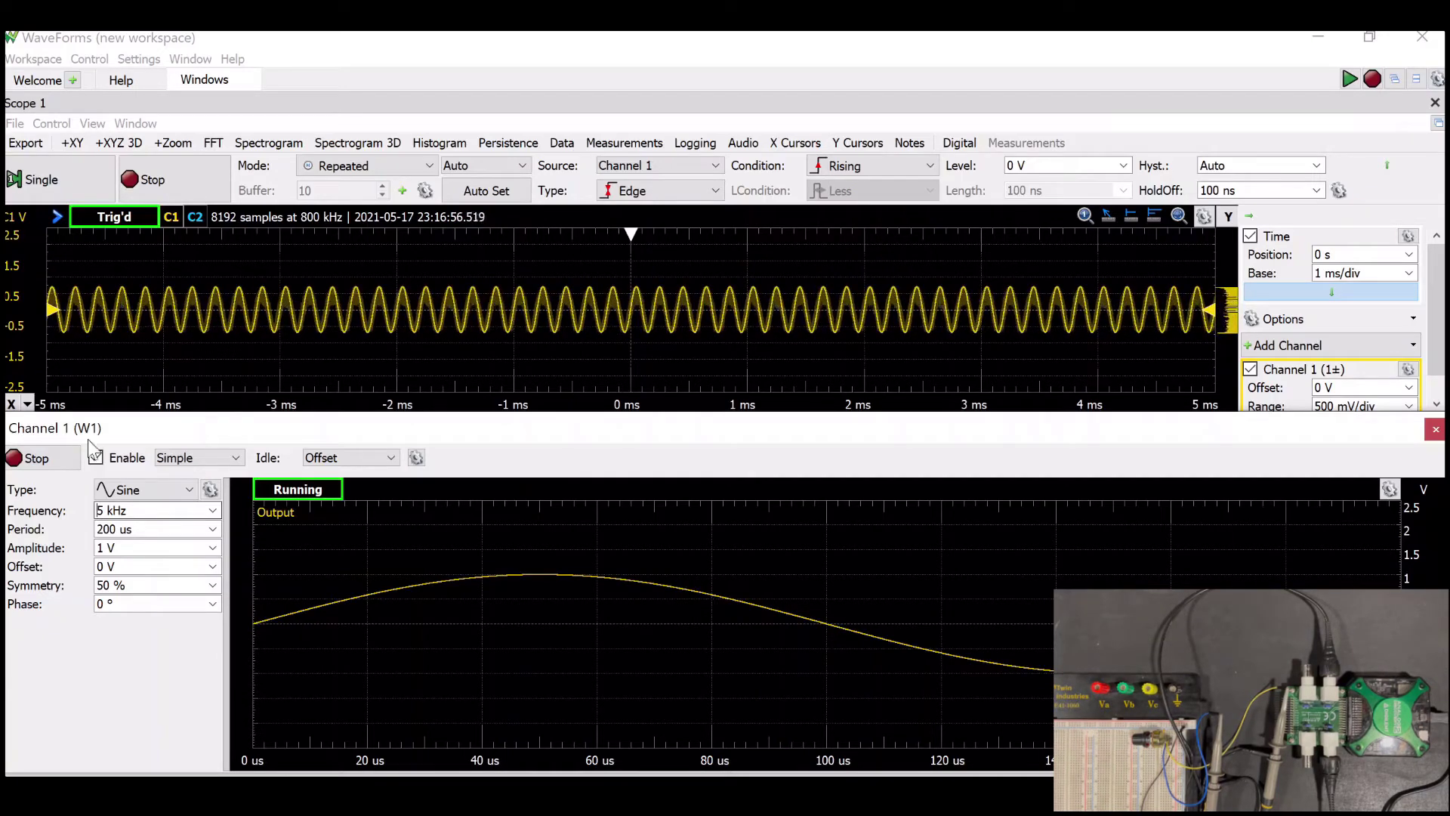
Stop both the generator output and the oscilloscope acquisition, keeping the instruments tiled.
click(30, 458)
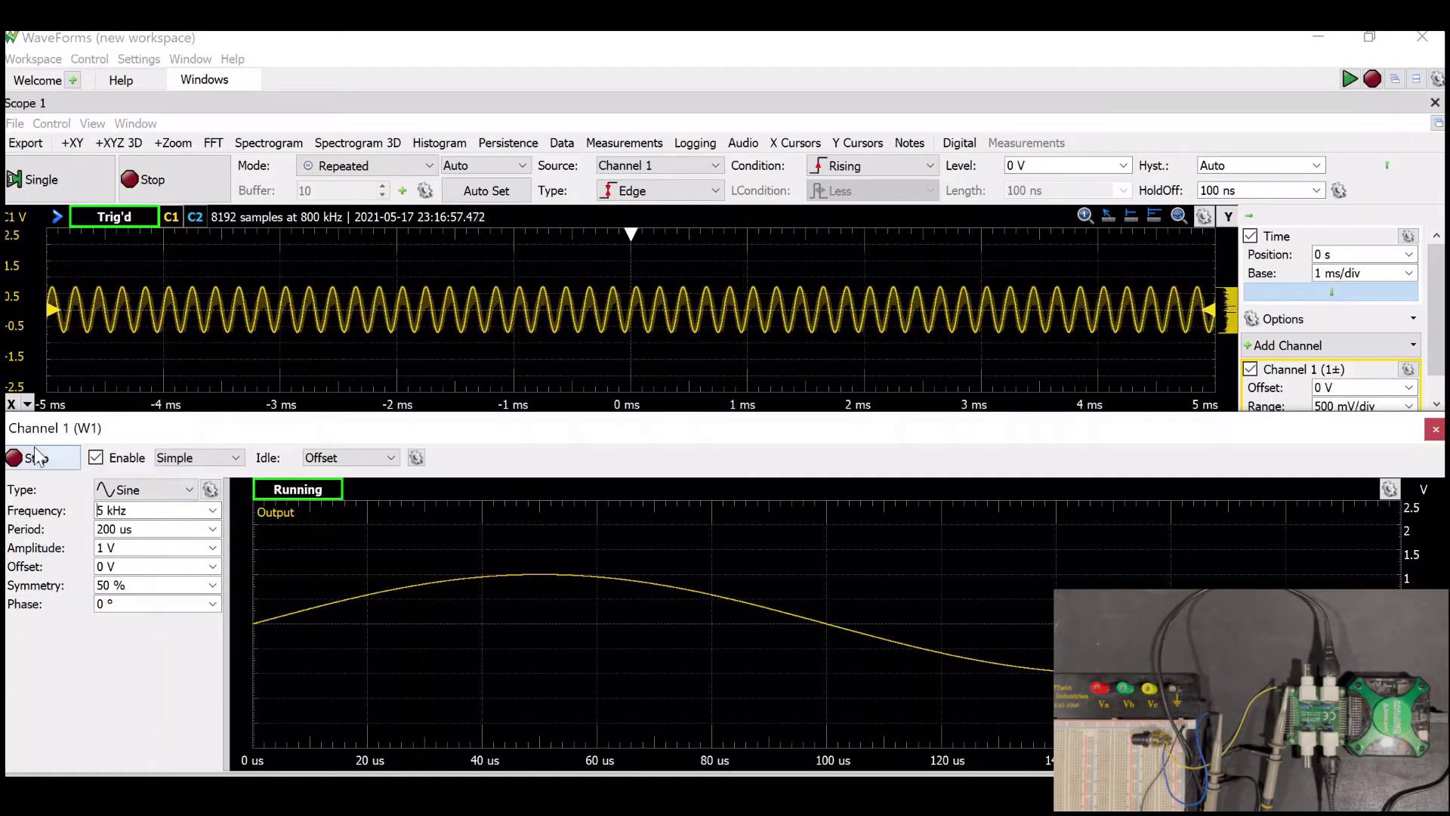
click(171, 179)
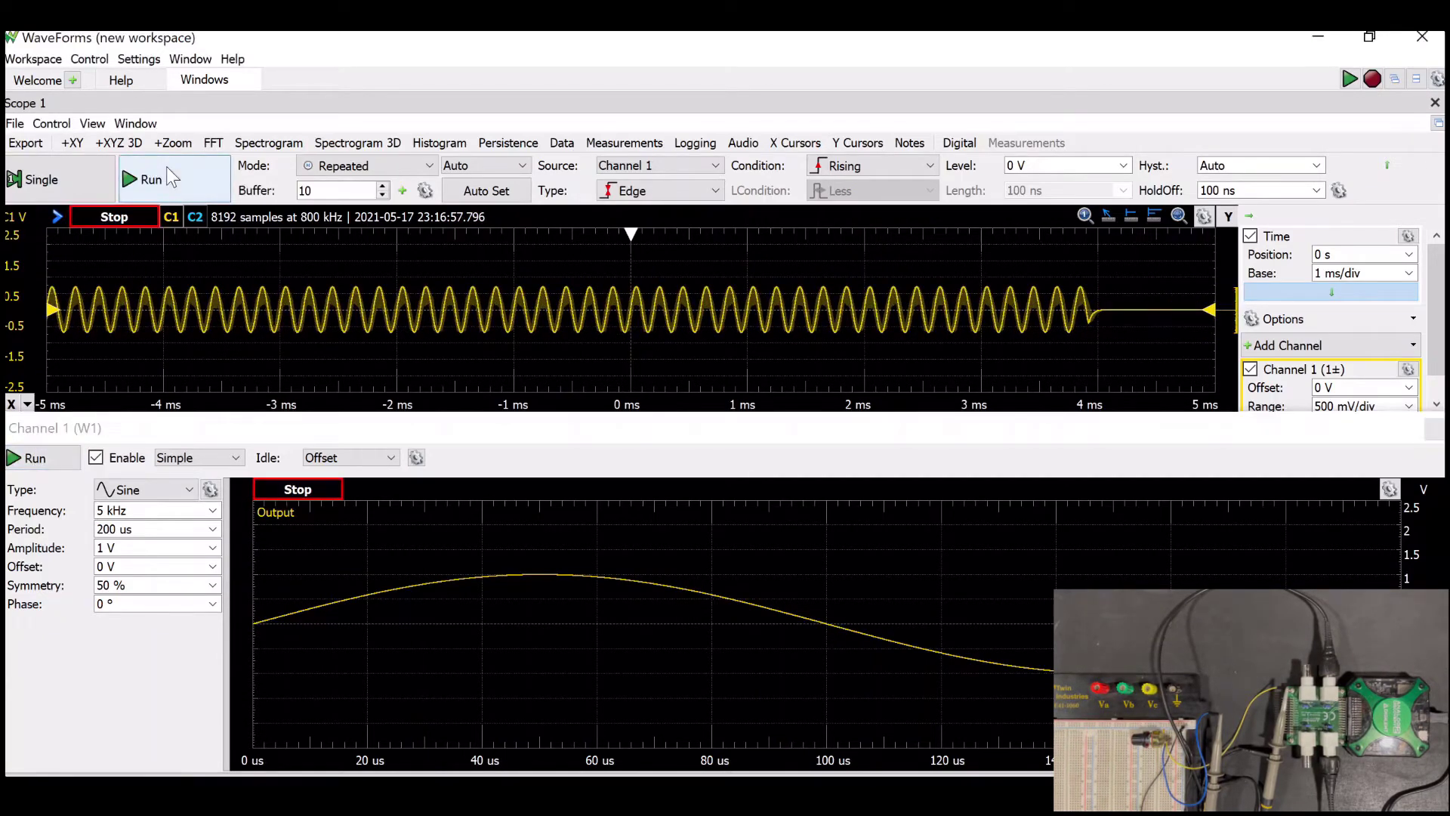
click(1396, 79)
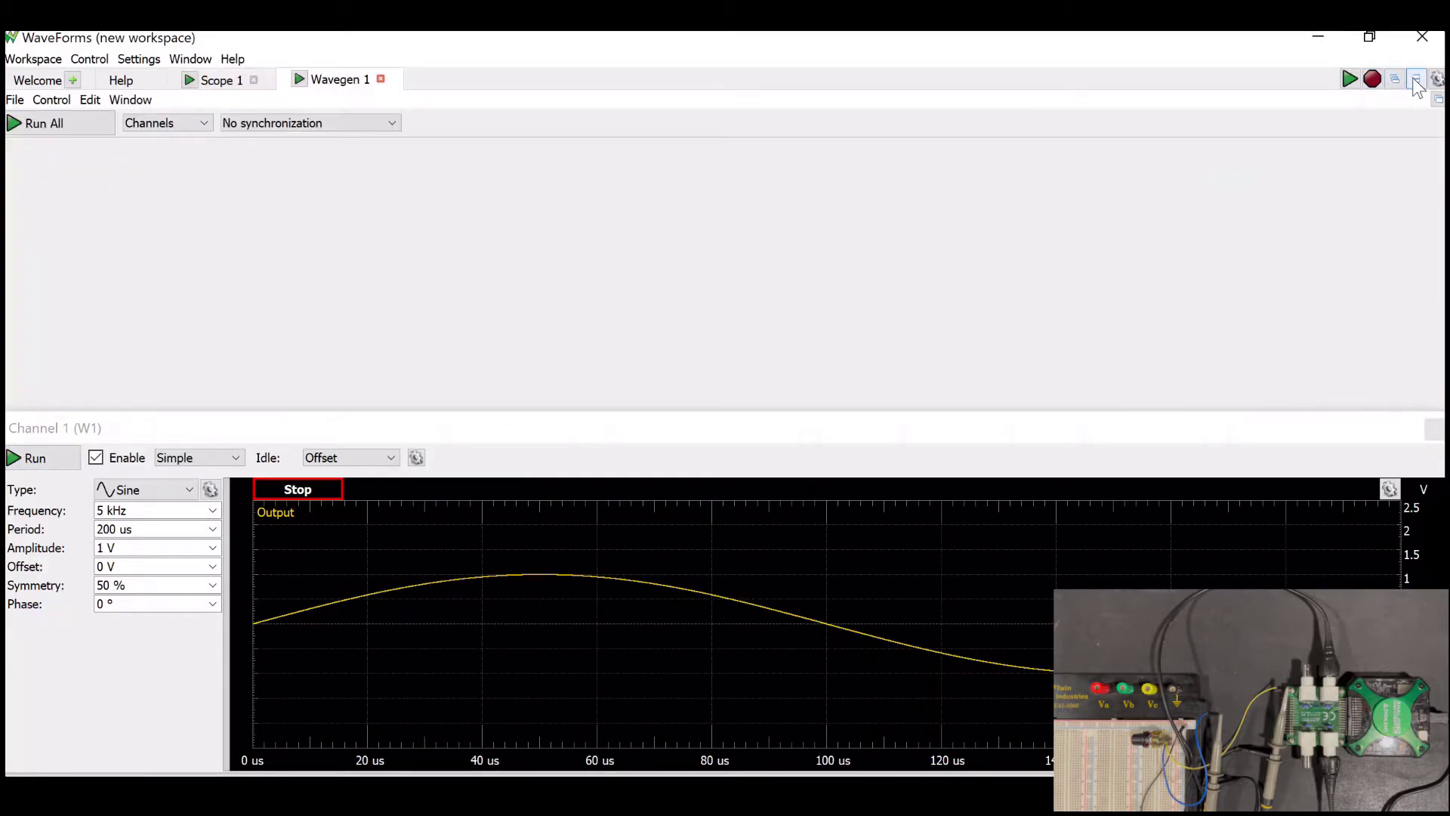
click(1416, 80)
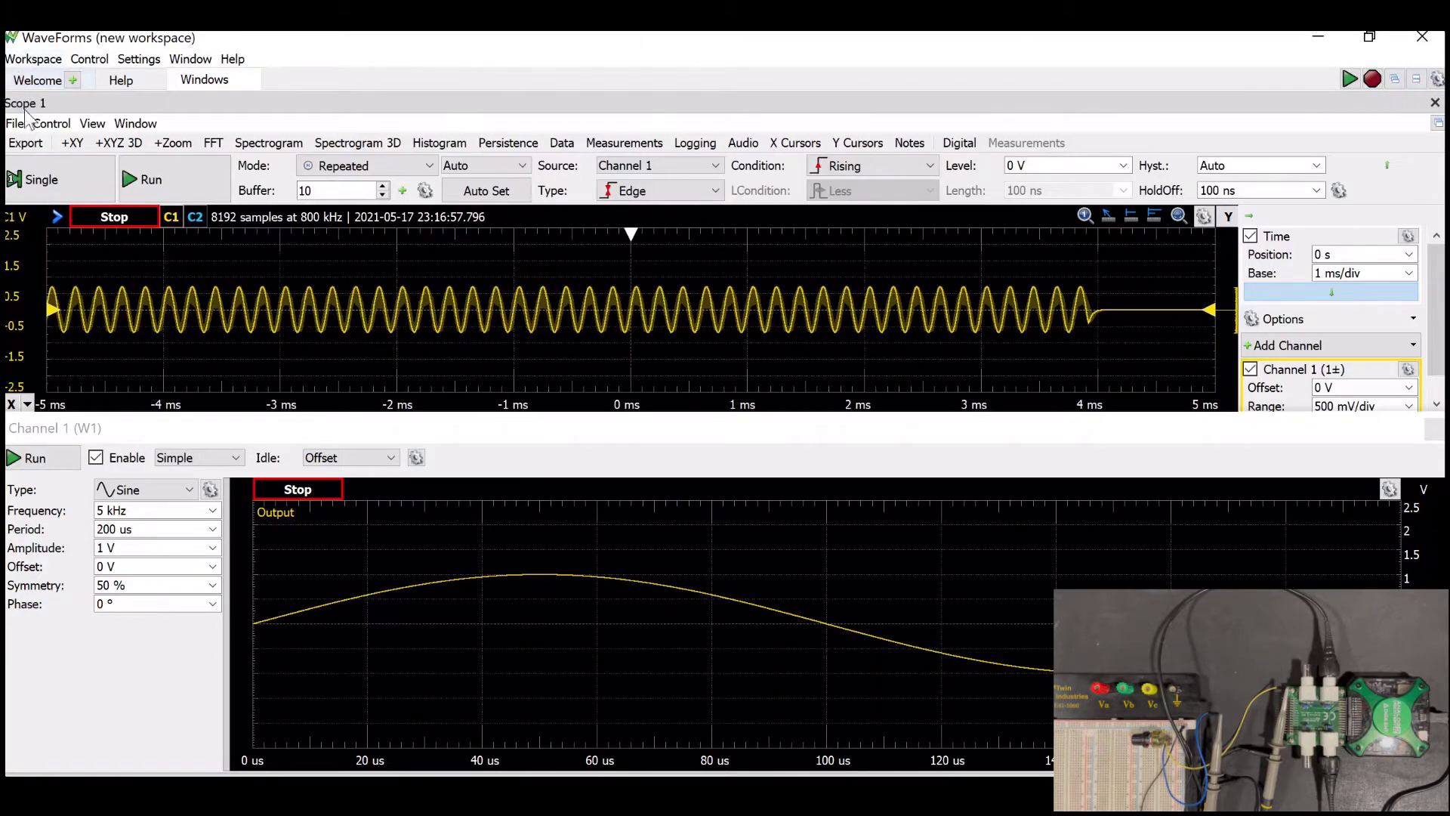
Close the floating generator Channel 1 window, open the Network analyzer and enlarge its area above Wavegen.
click(30, 83)
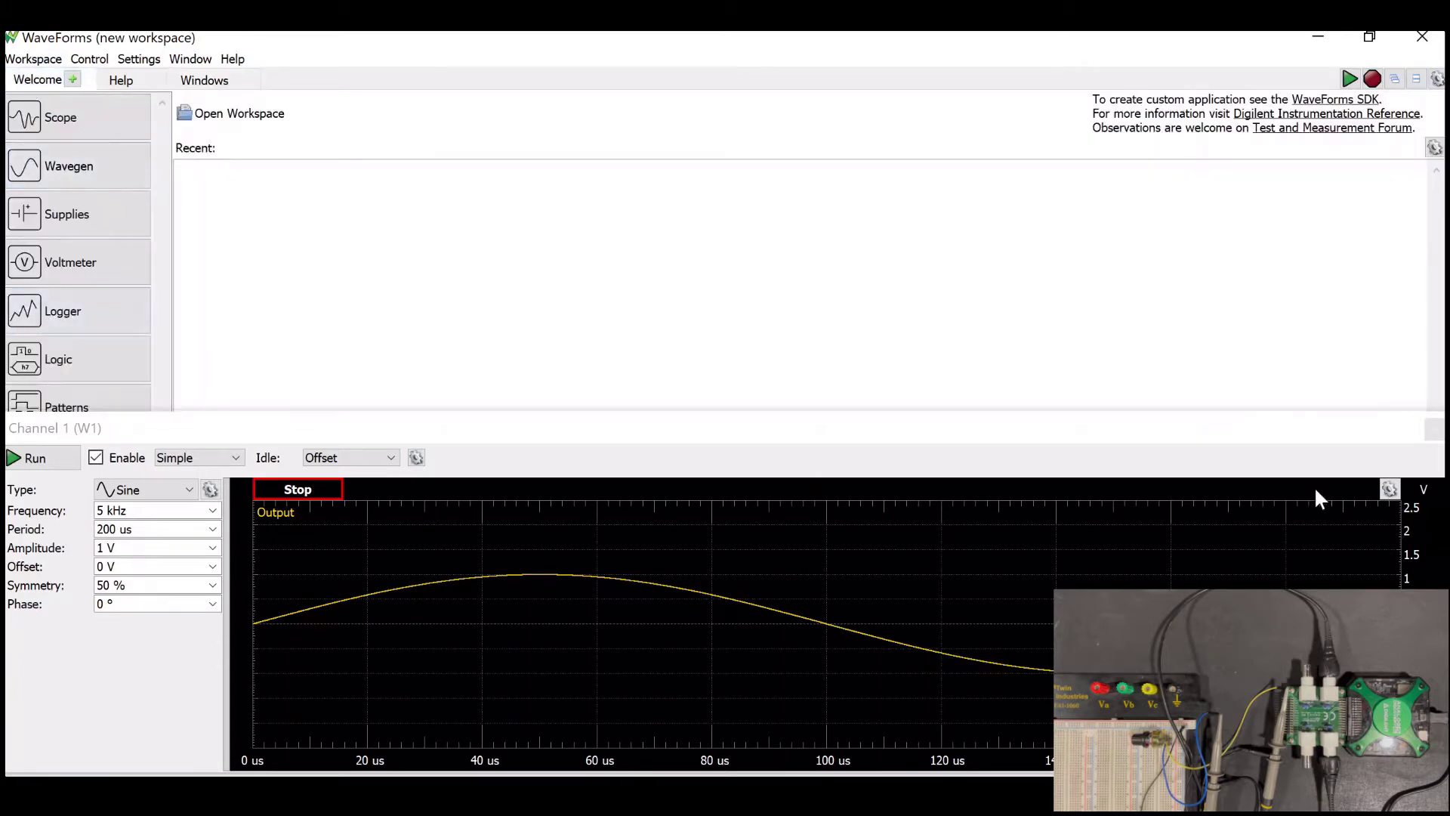
double_click(1369, 438)
click(407, 307)
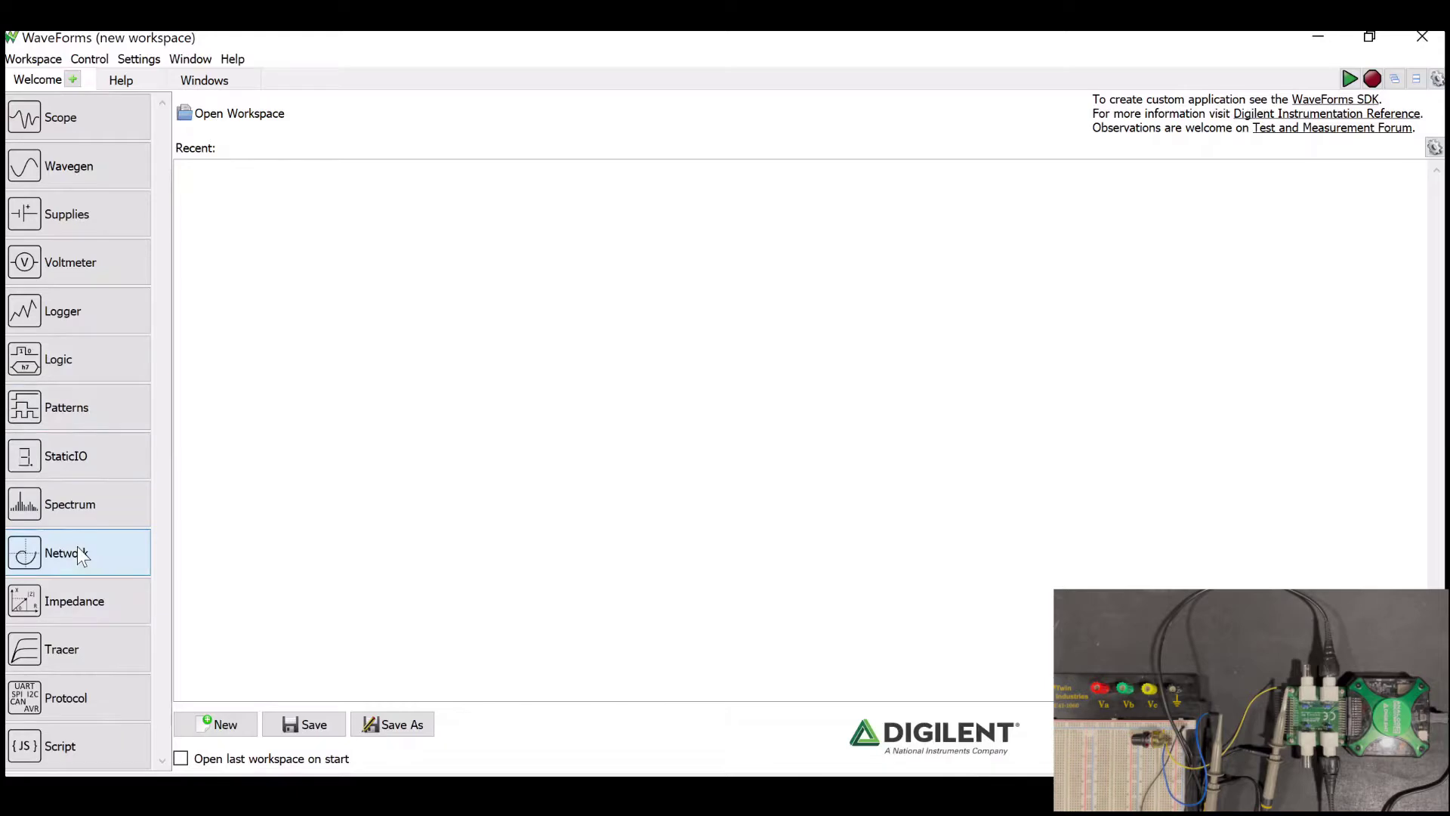
click(45, 545)
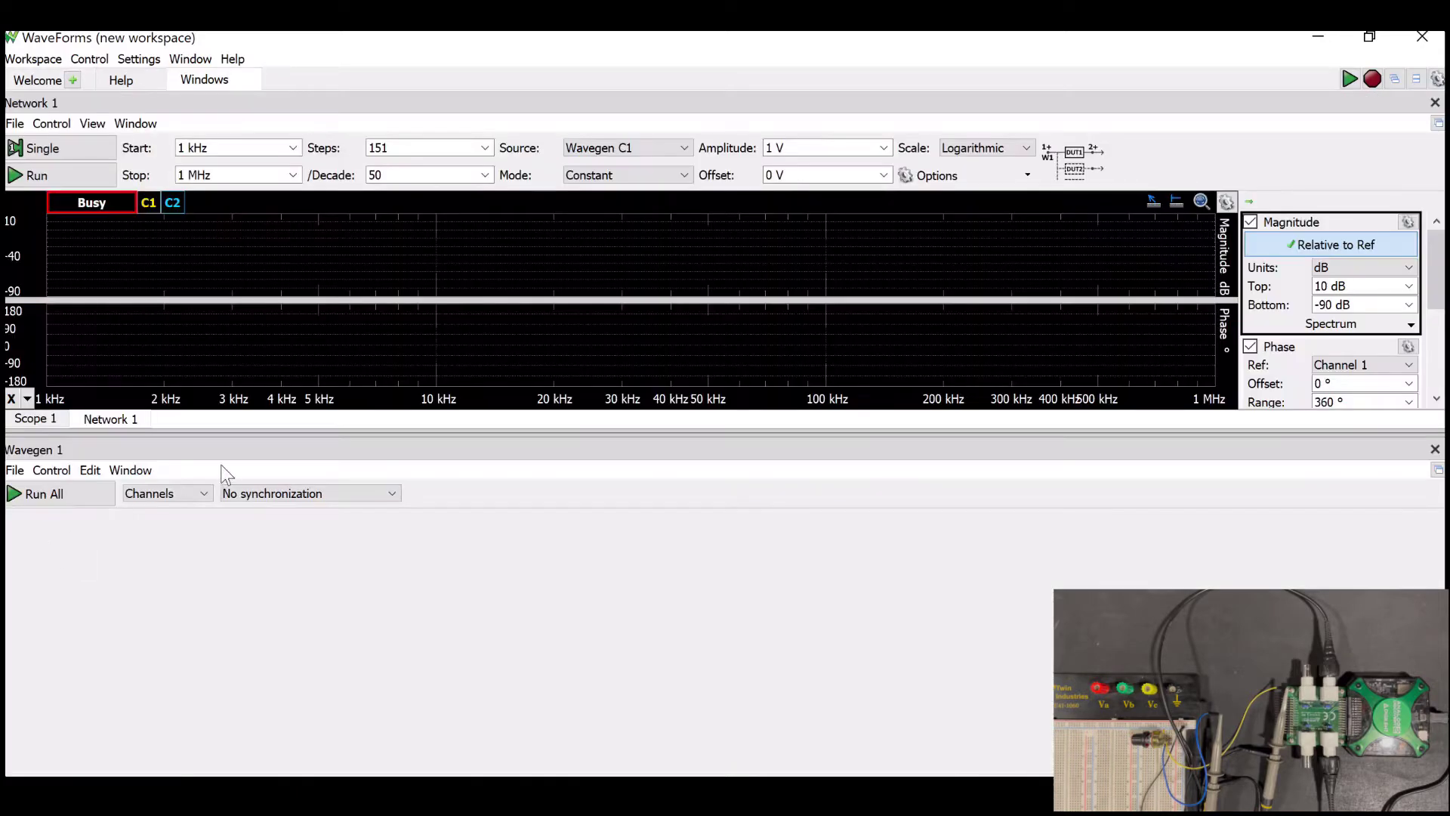
drag(240, 425, 529, 642)
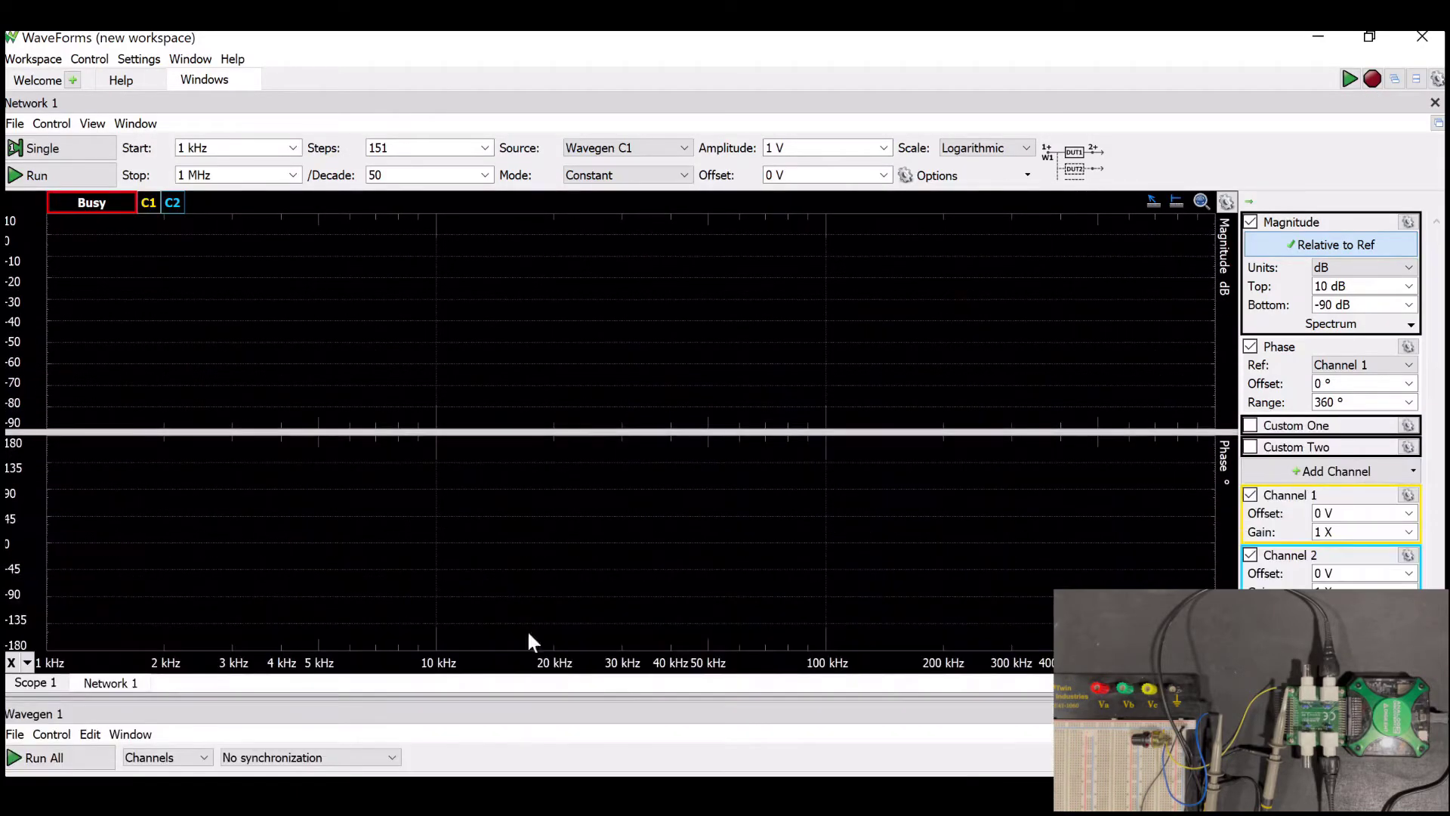
Show the Network analyzer on its own, set the magnitude range from 1 dB to -10 dB and run the sweep.
click(1397, 80)
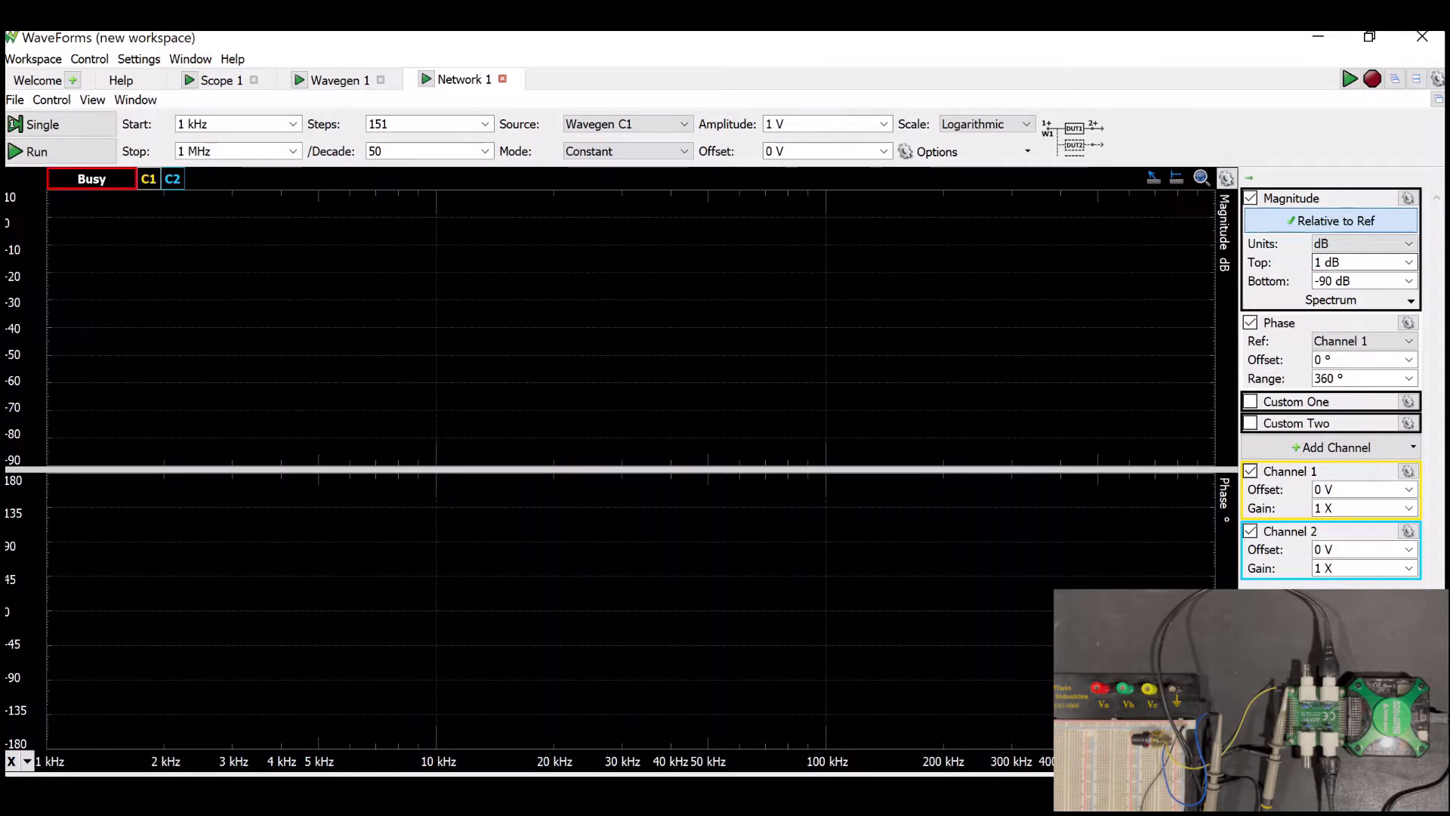
click(1332, 281)
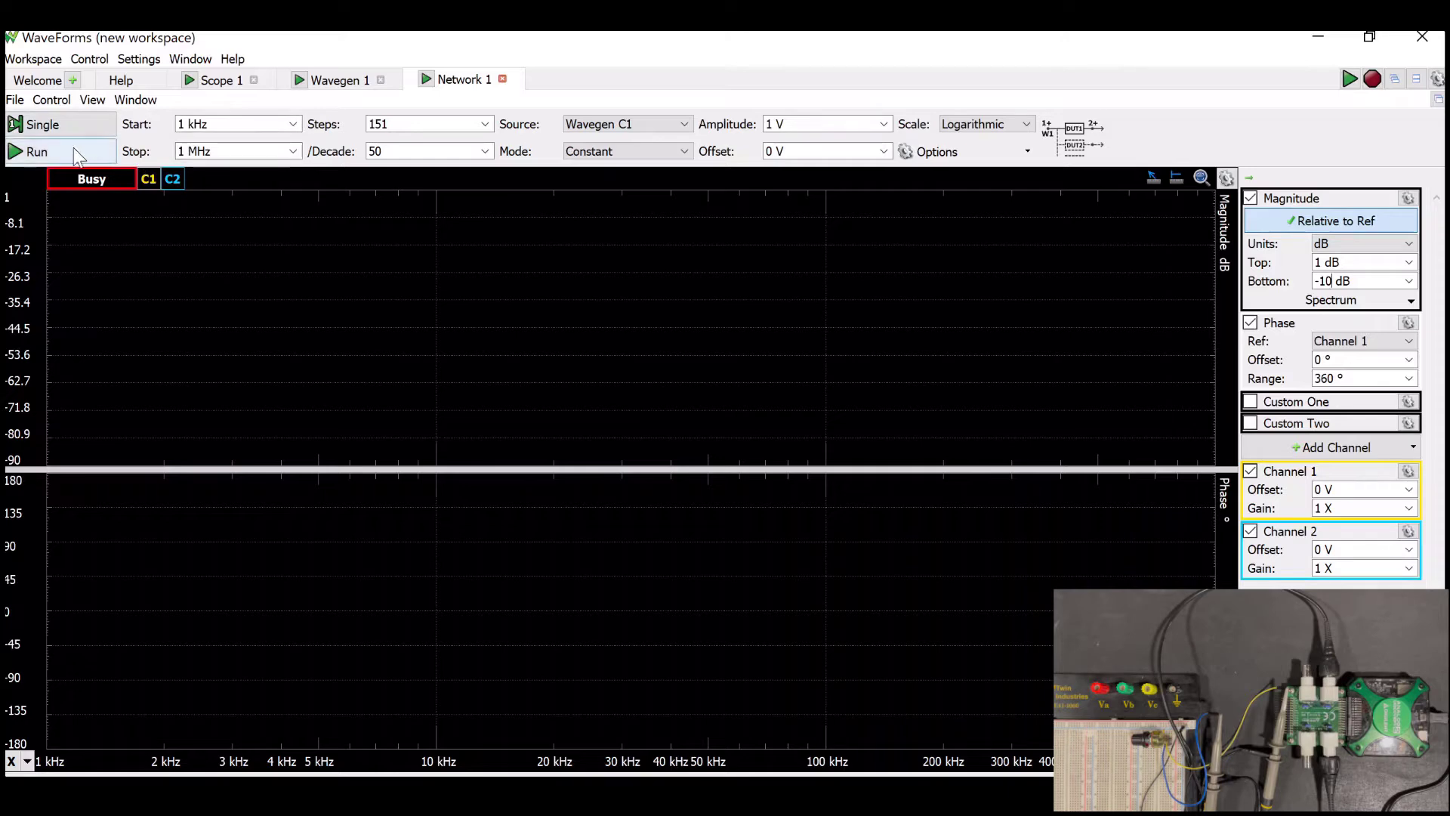
click(37, 151)
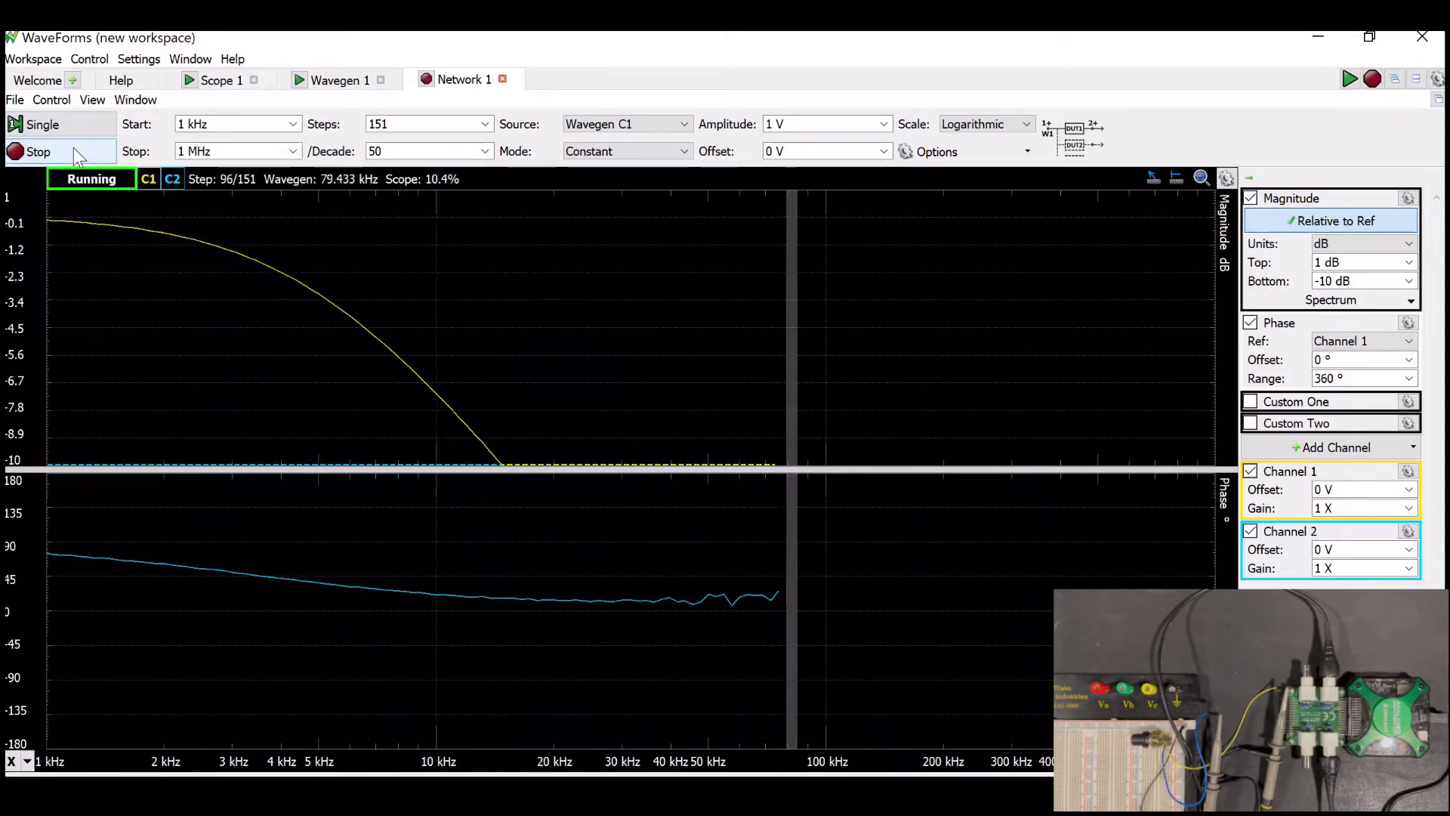
Probe the roll-off of the Channel 1 magnitude curve with the free and vertical quick measurements.
click(1152, 180)
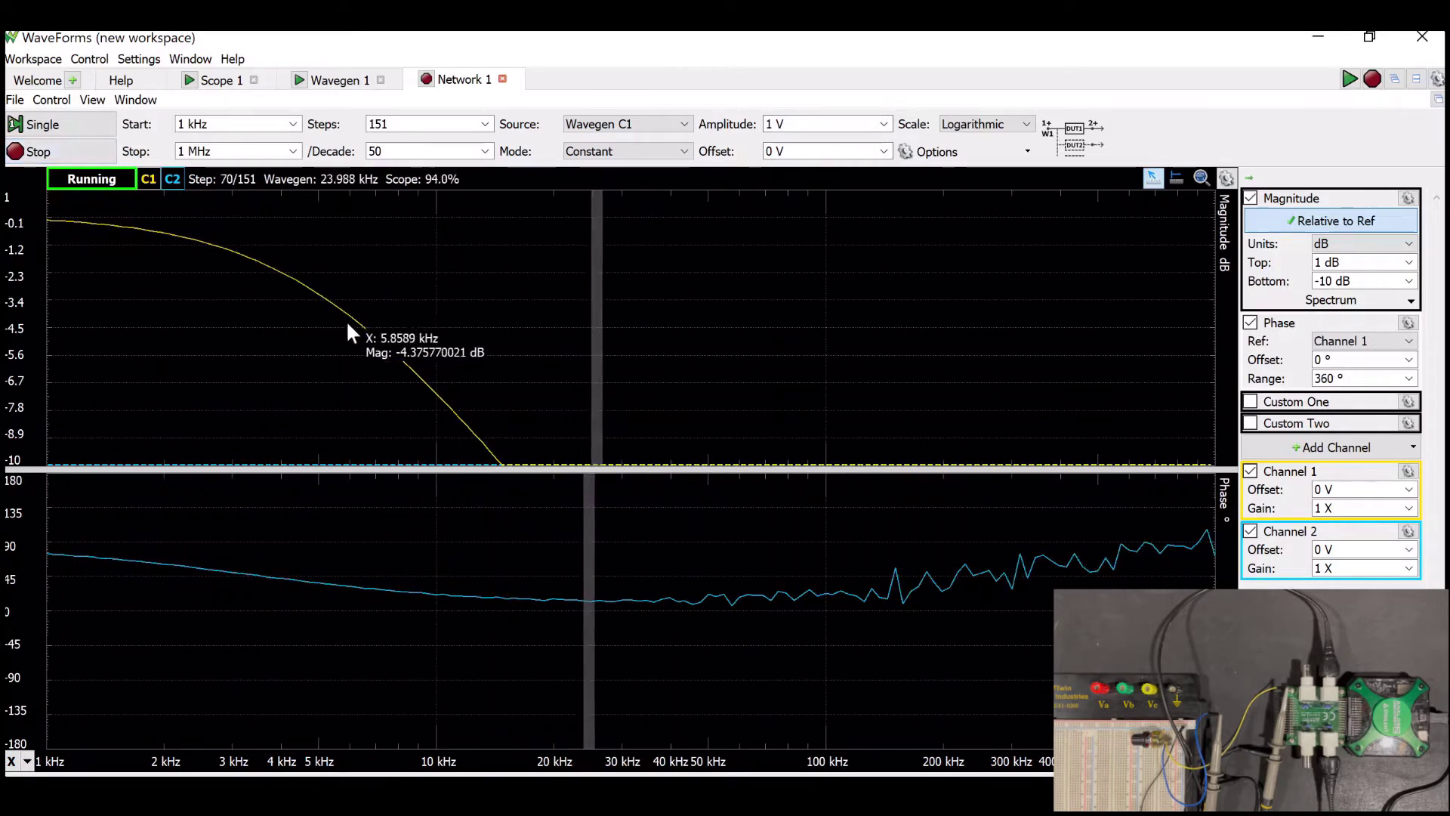
click(1177, 178)
click(334, 291)
mouse_move(335, 296)
mouse_down()
mouse_move(373, 301)
mouse_move(311, 297)
mouse_up()
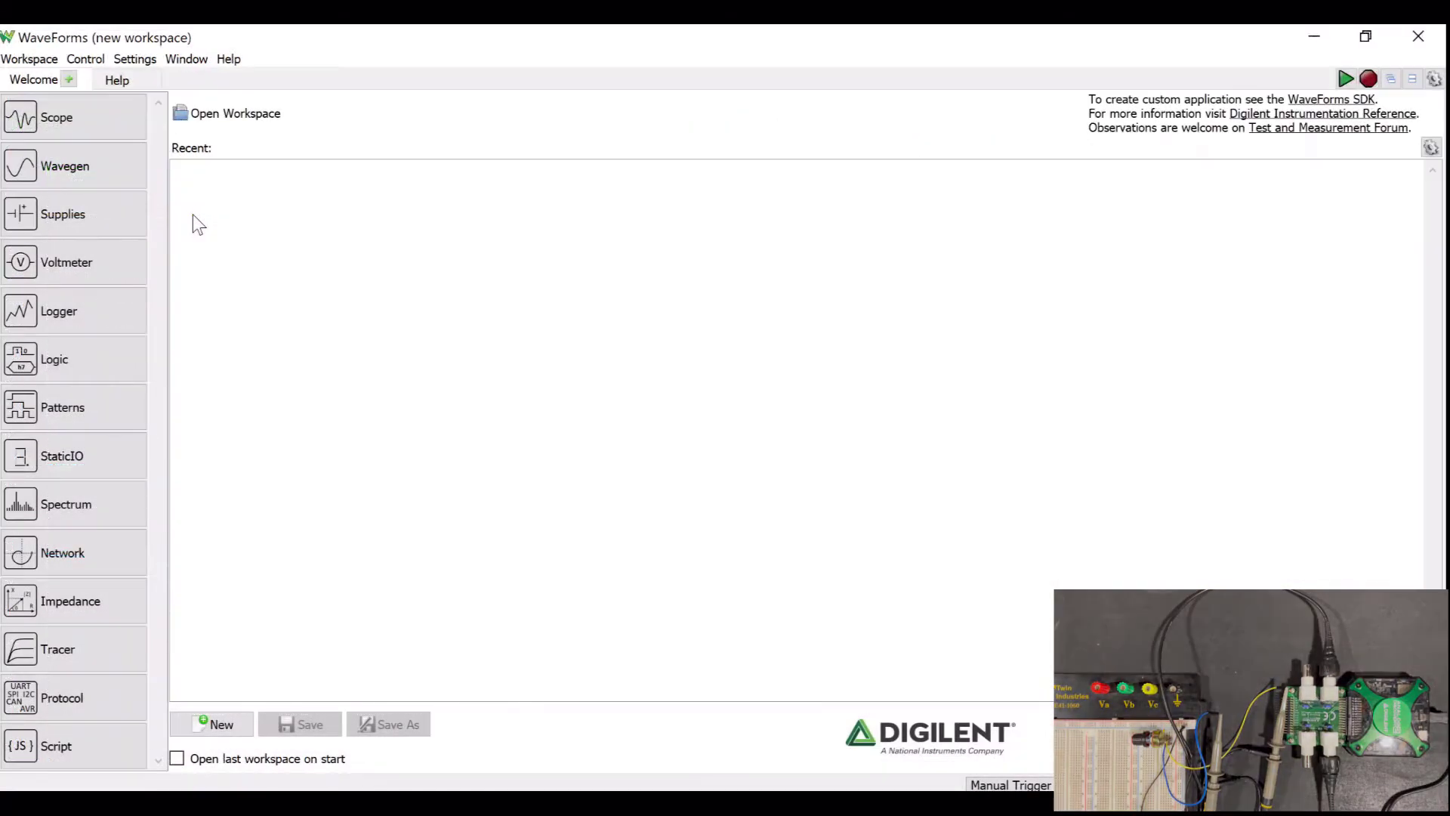
Open the Wavegen instrument in the new workspace and create an additional empty Wavegen.
click(64, 166)
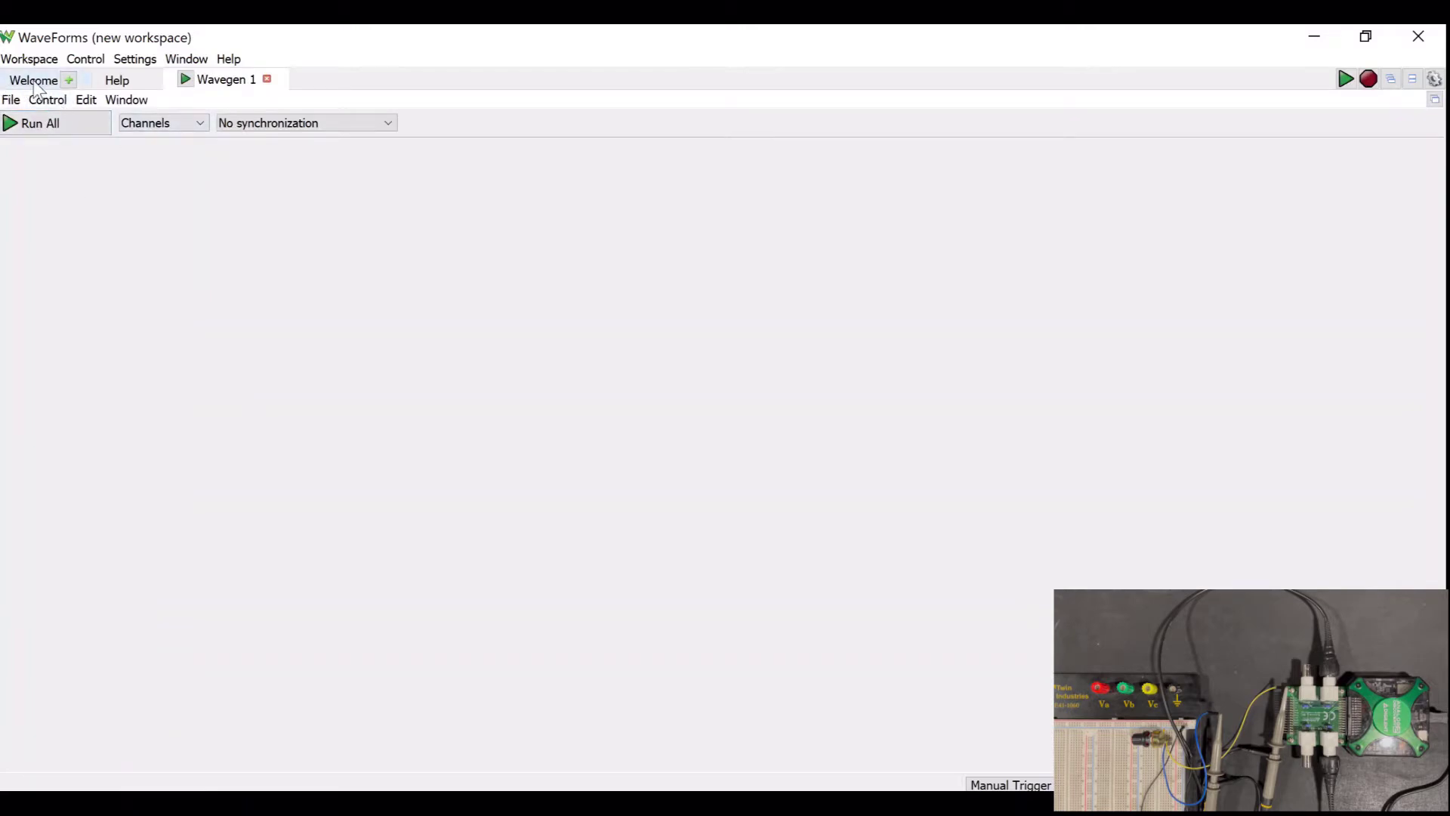
click(10, 100)
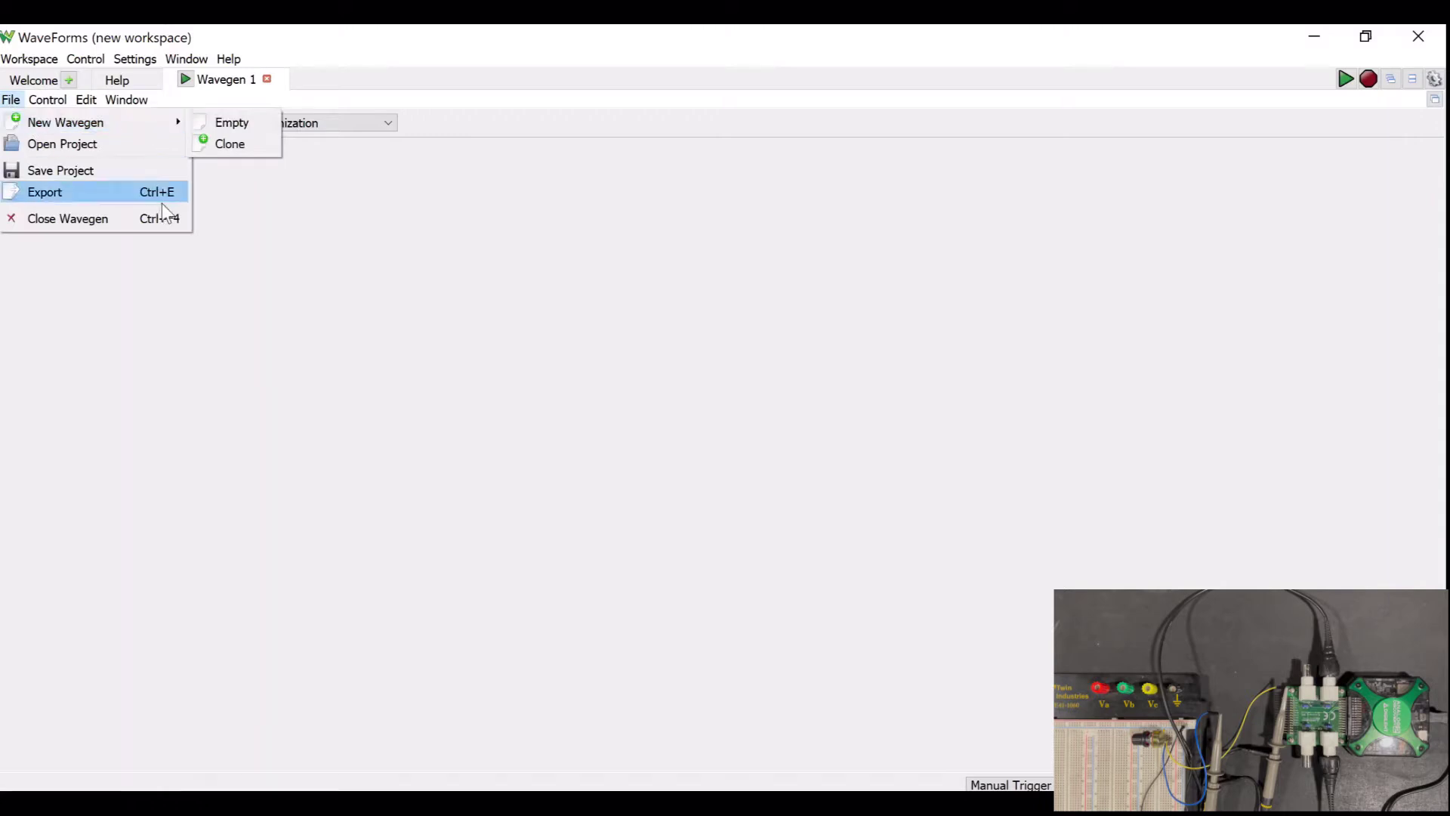
click(231, 123)
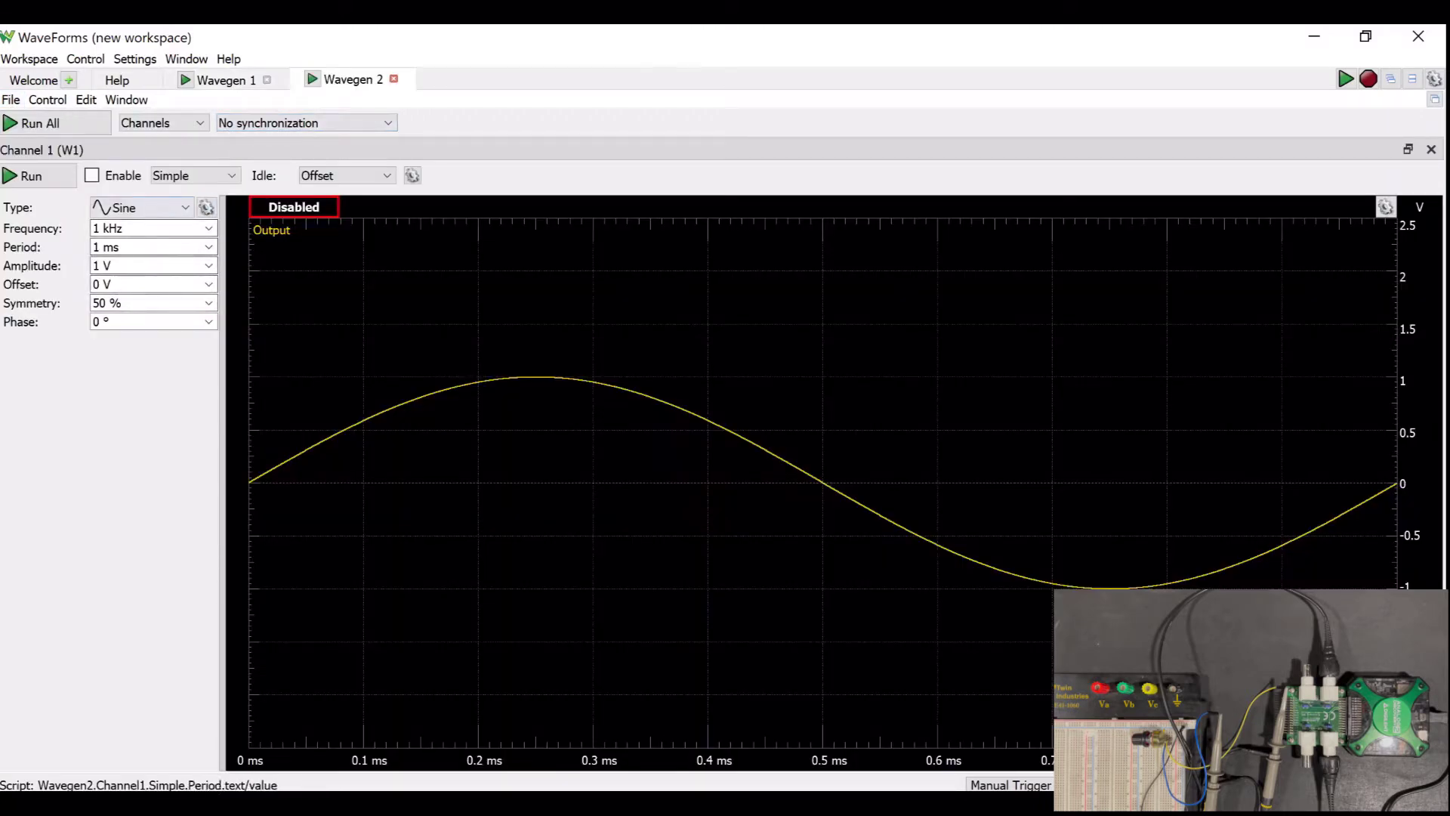
Preview the Triangle, RampDown and Noise waveform types on Channel 1 and return the type to Sine.
click(126, 213)
click(127, 282)
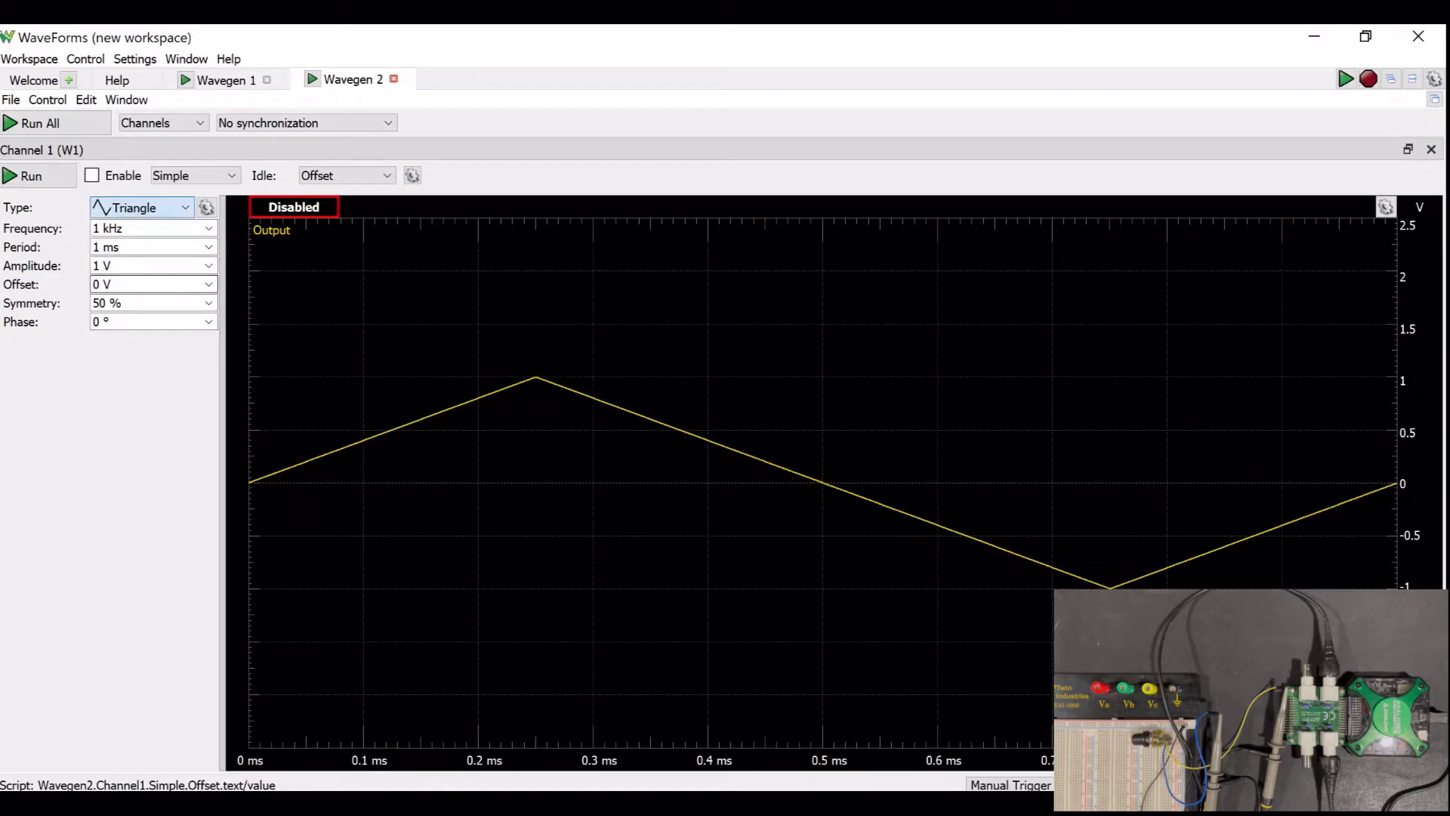
click(136, 208)
click(144, 318)
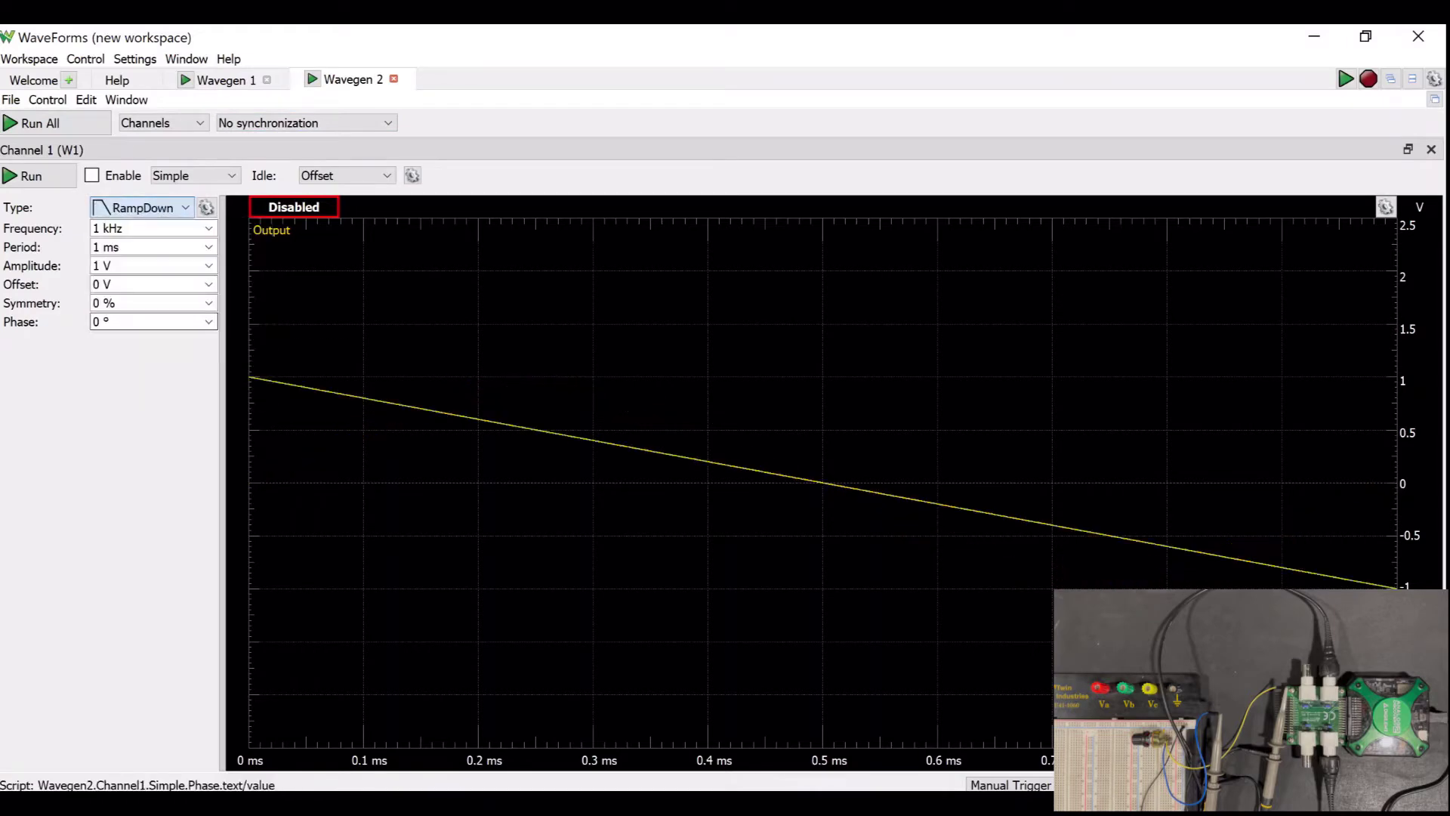
click(140, 208)
click(127, 336)
click(147, 204)
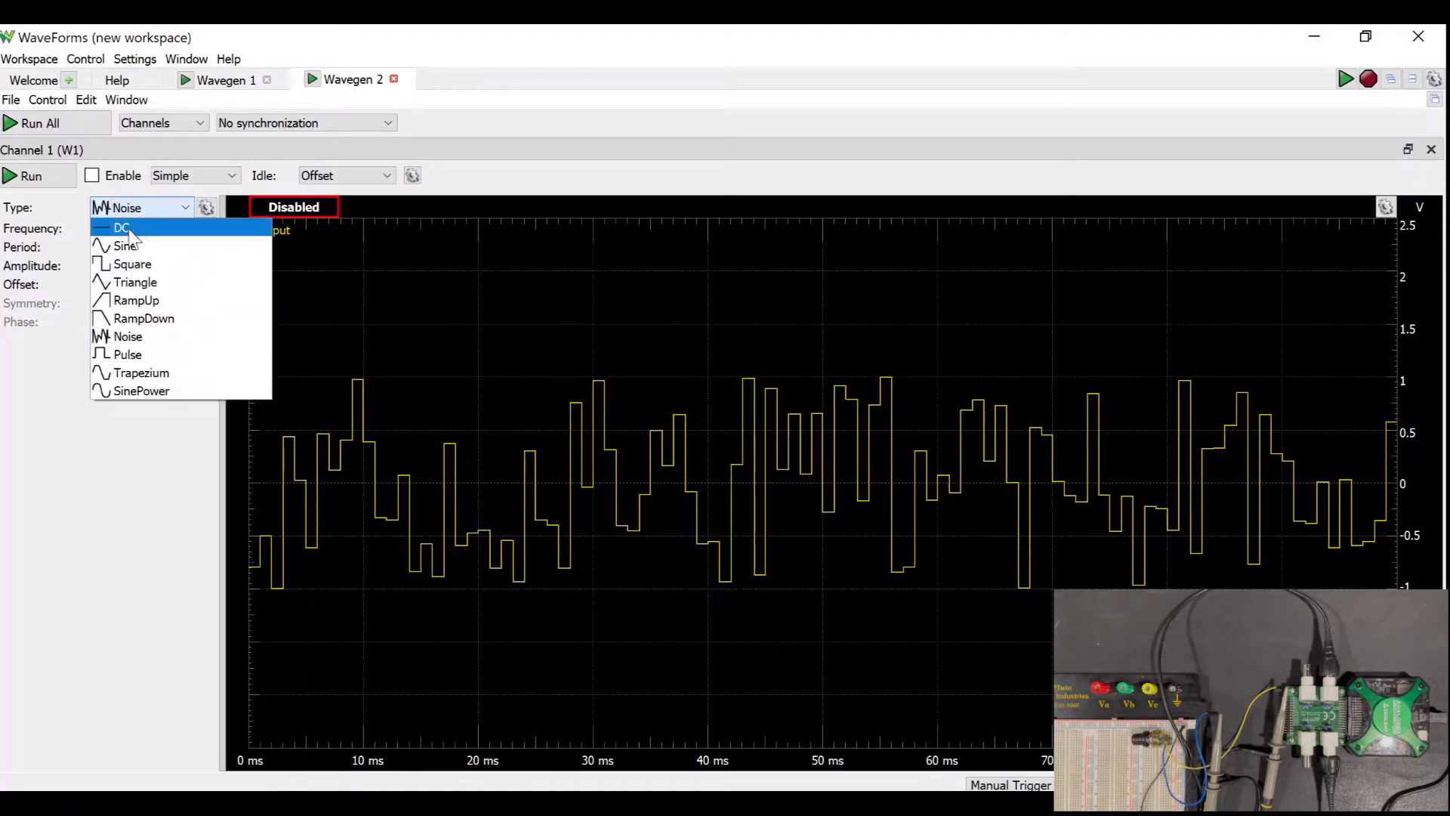
click(128, 247)
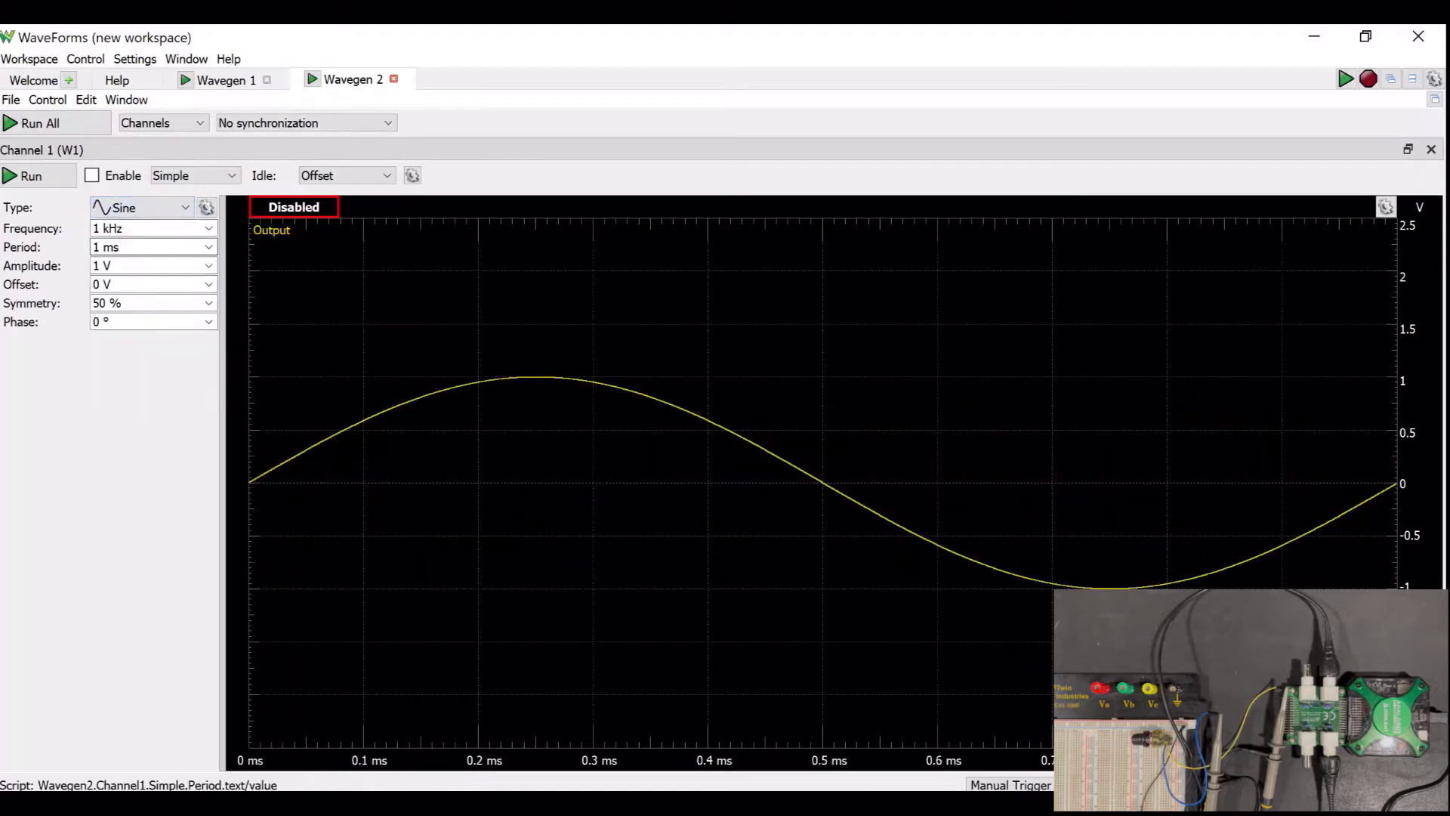
Create a new custom waveform for Channel 1 and generate a Gaussian curve over its full length.
click(206, 208)
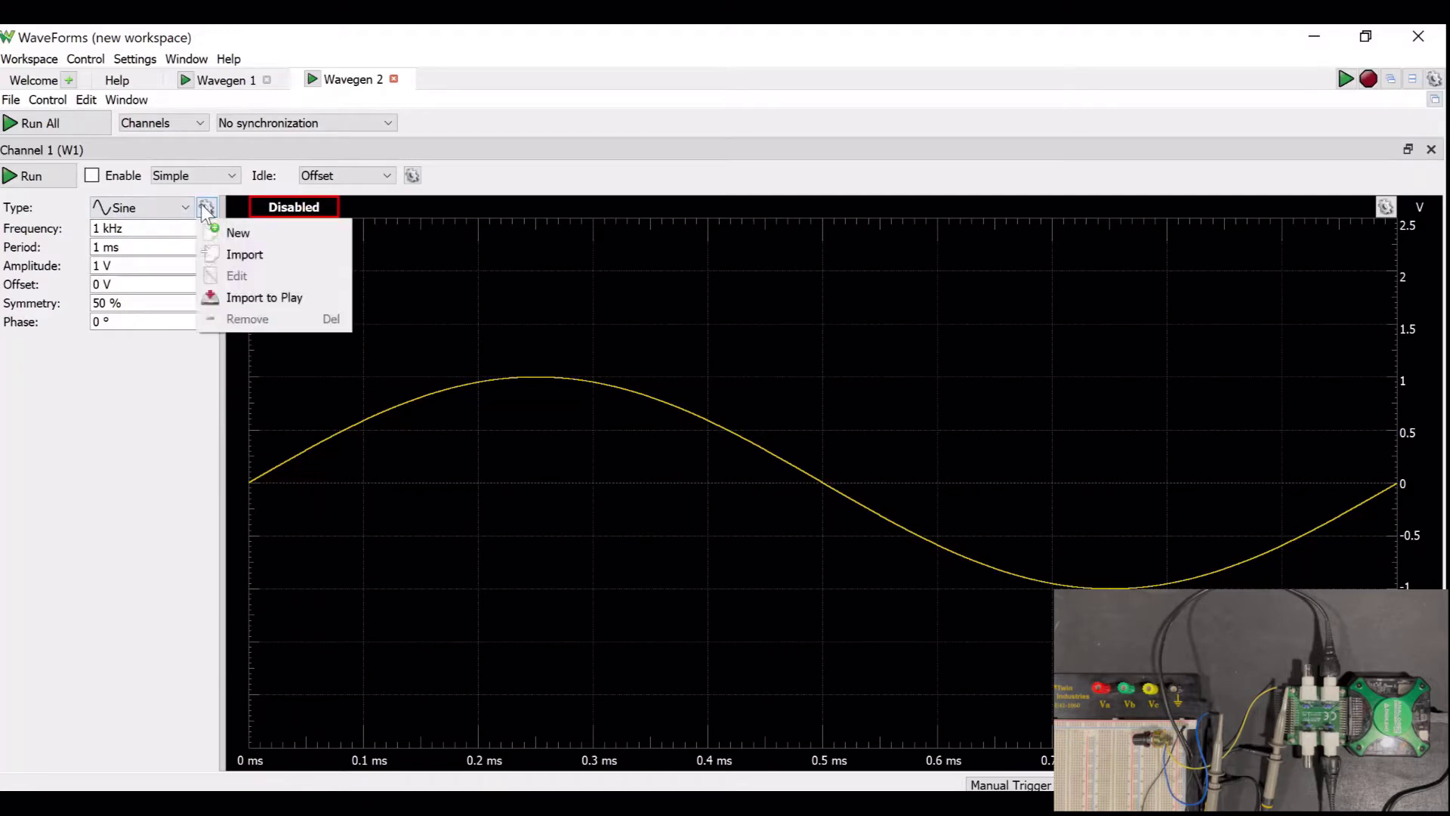
click(234, 233)
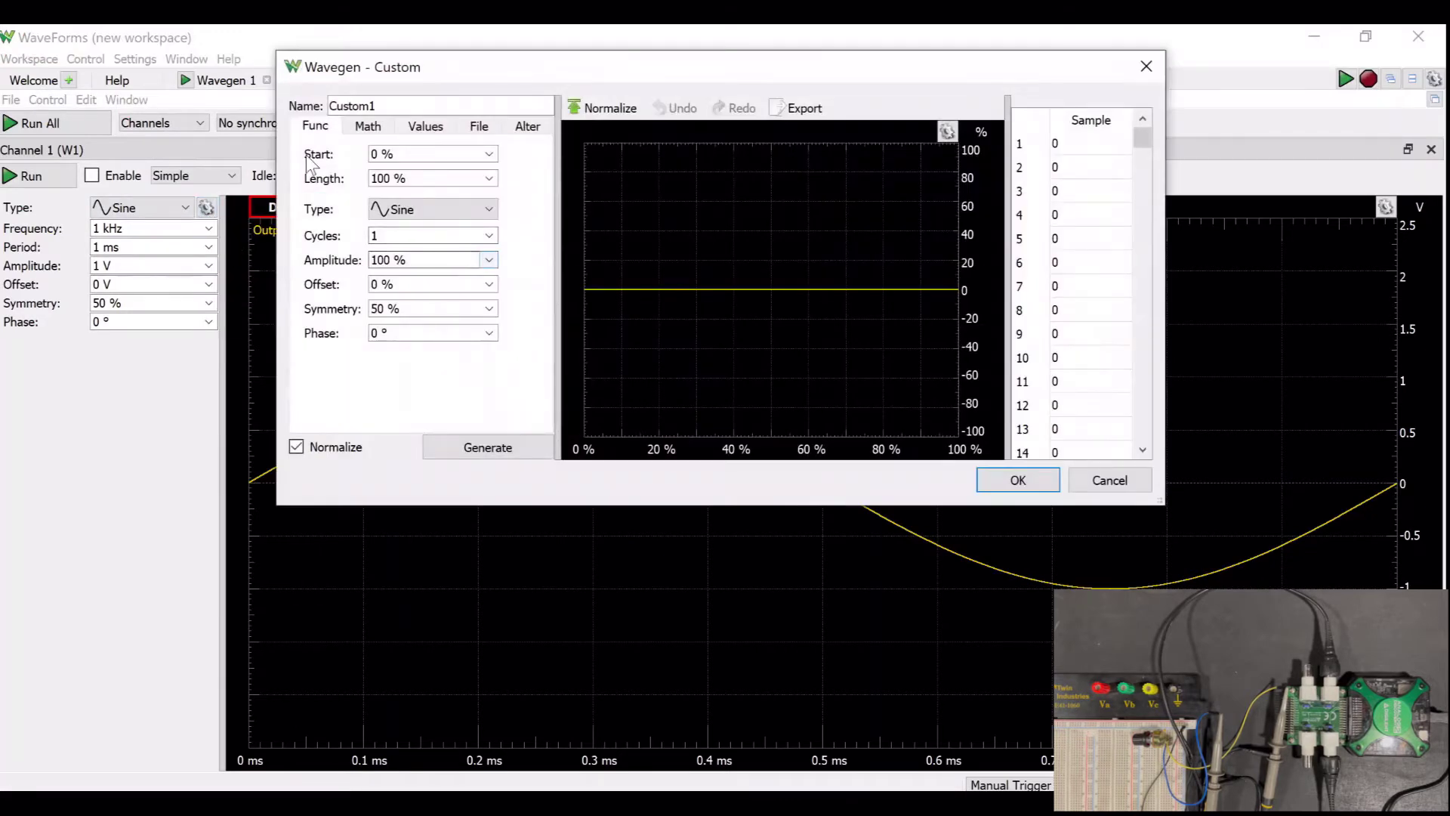
click(398, 203)
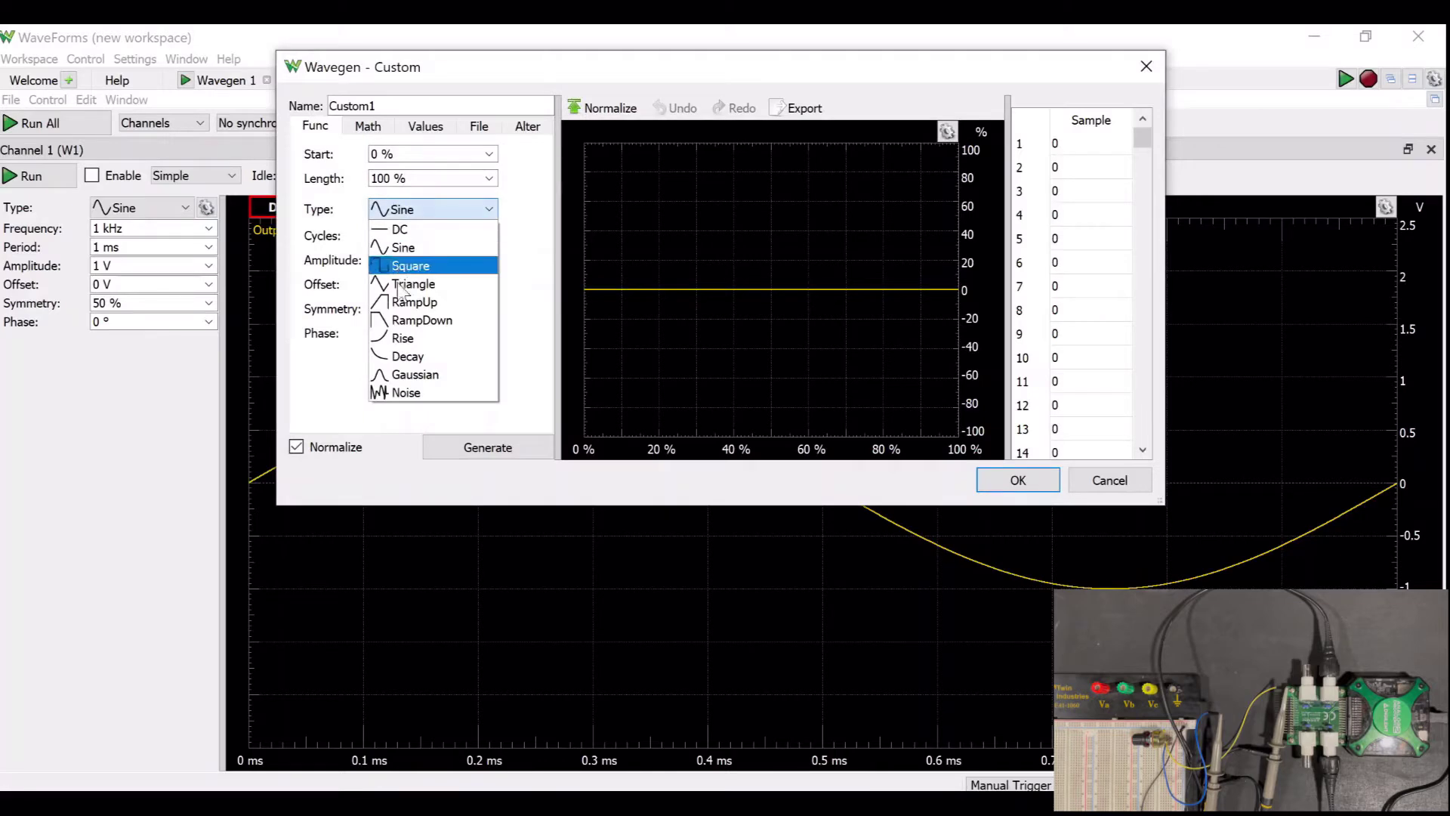
click(400, 372)
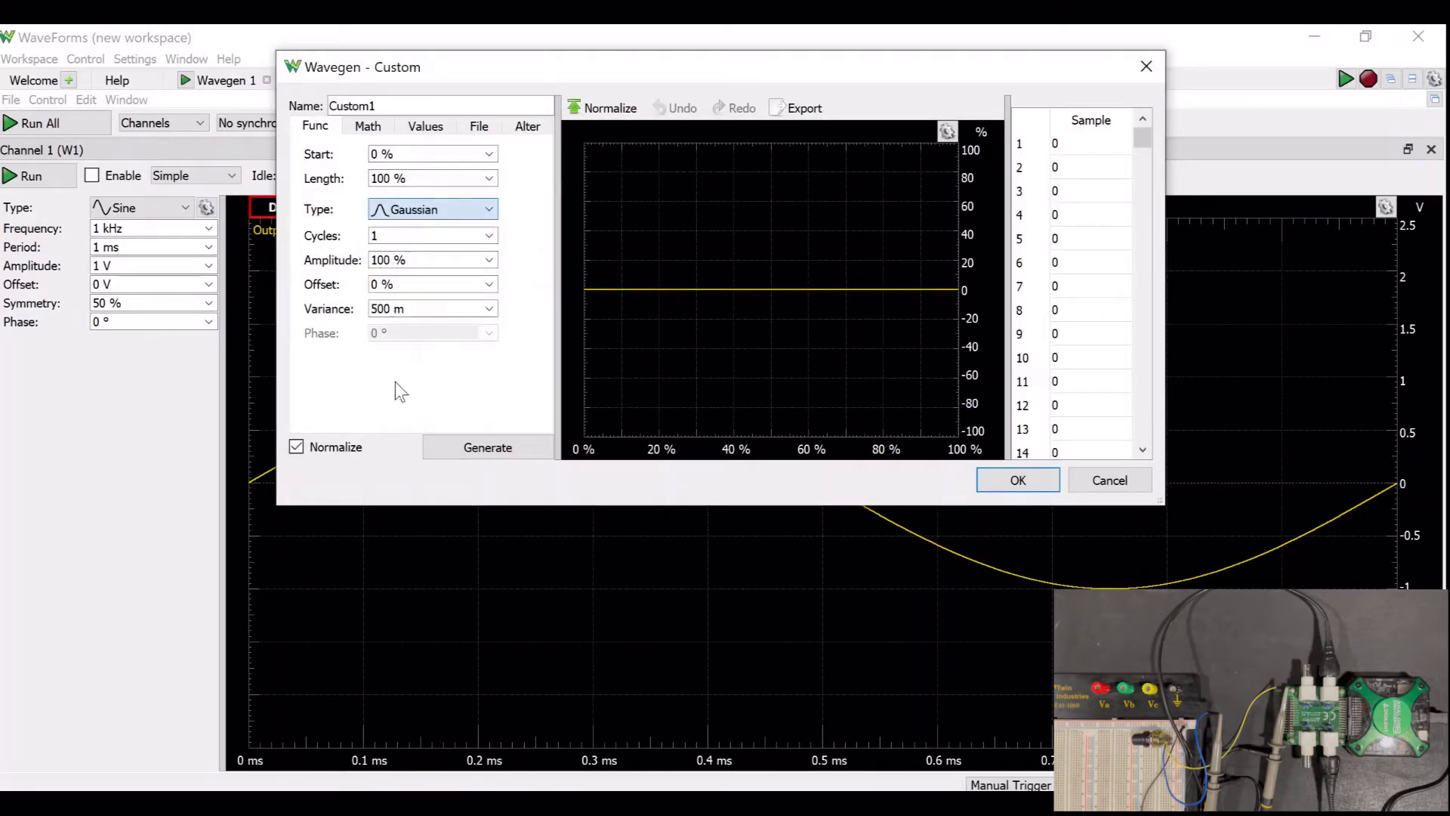
click(491, 449)
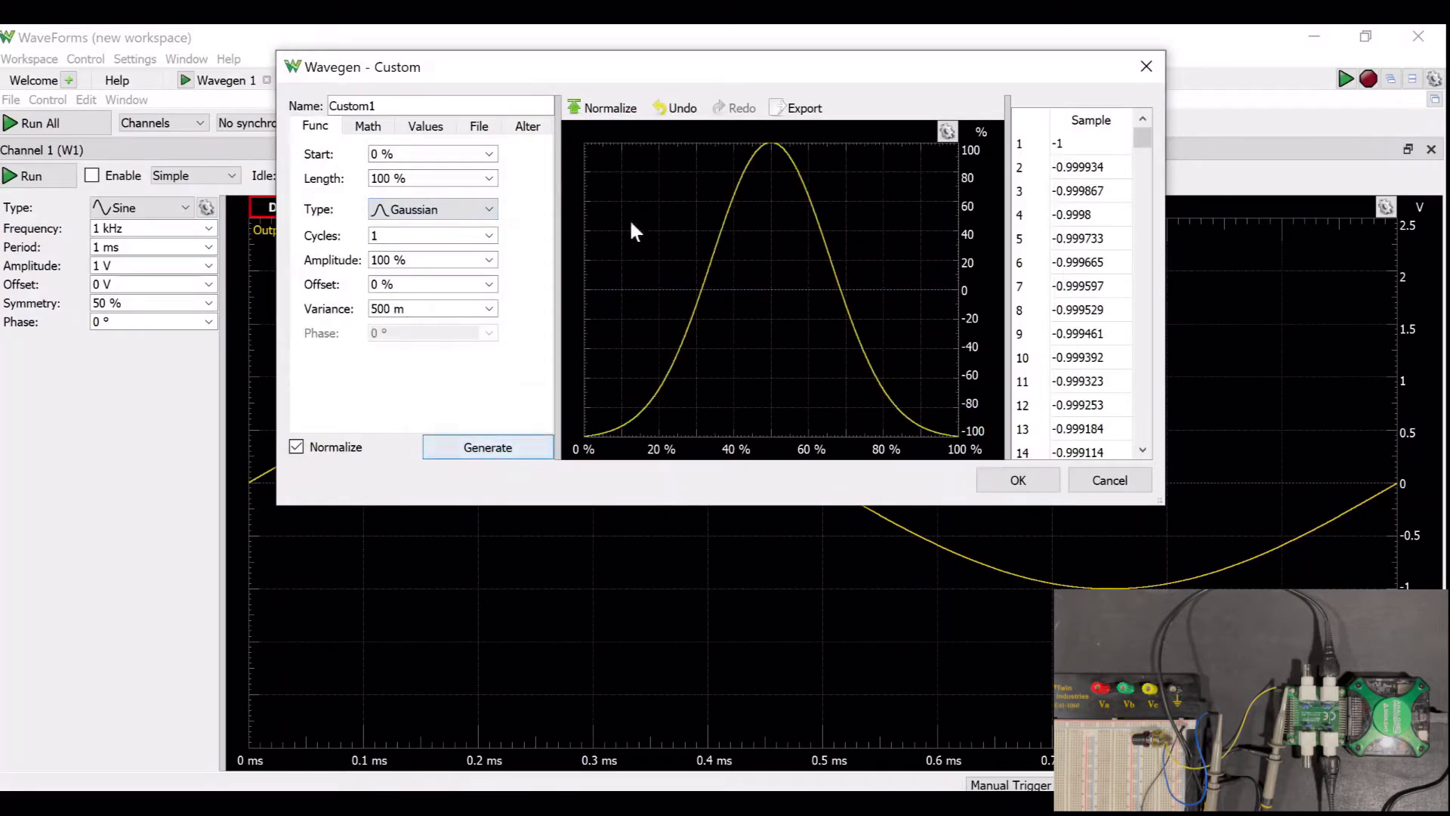
Redraw most of the Gaussian curve freehand into an irregular shape and accept Custom1 as the Channel 1 waveform.
click(368, 127)
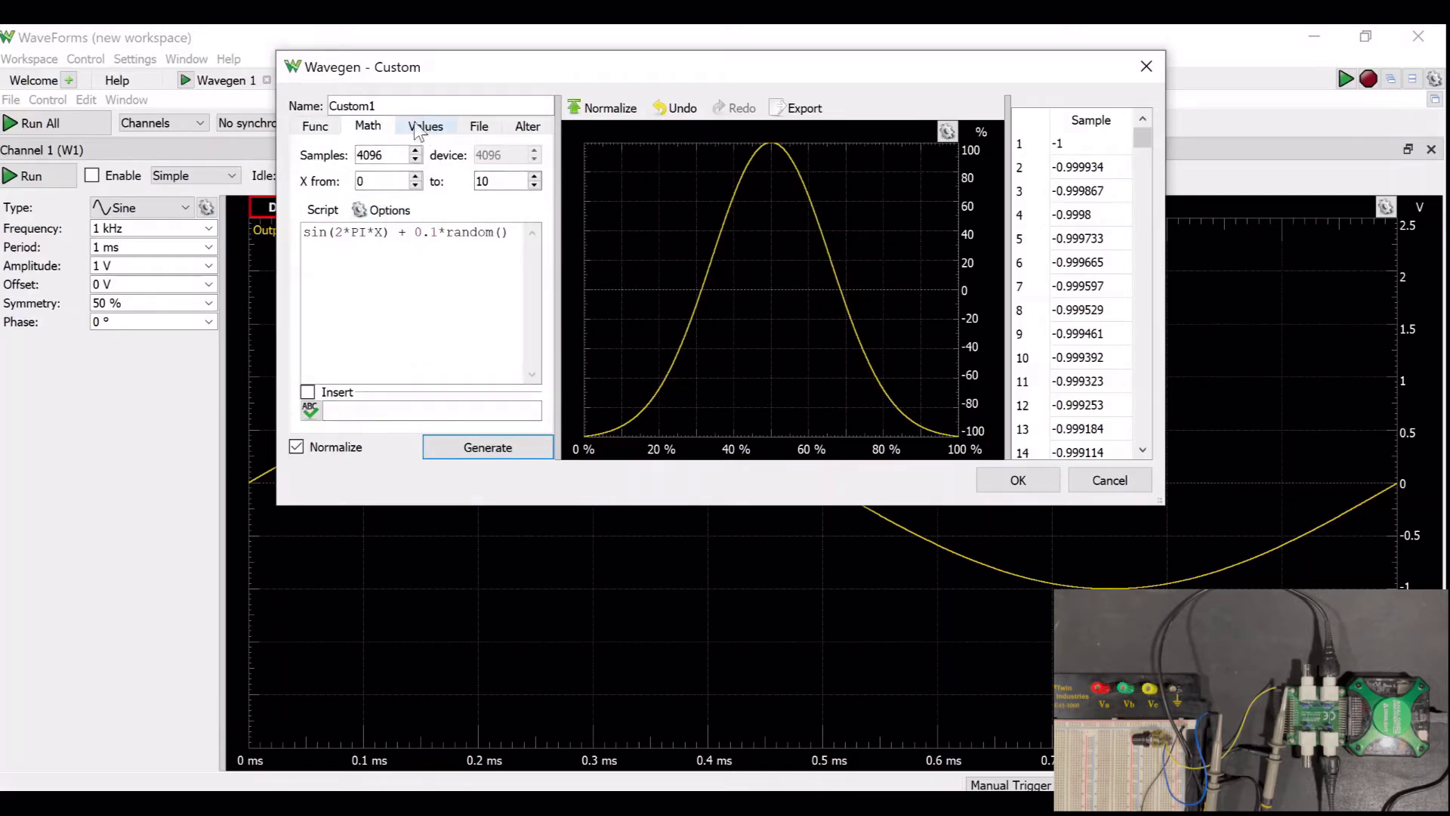
click(315, 128)
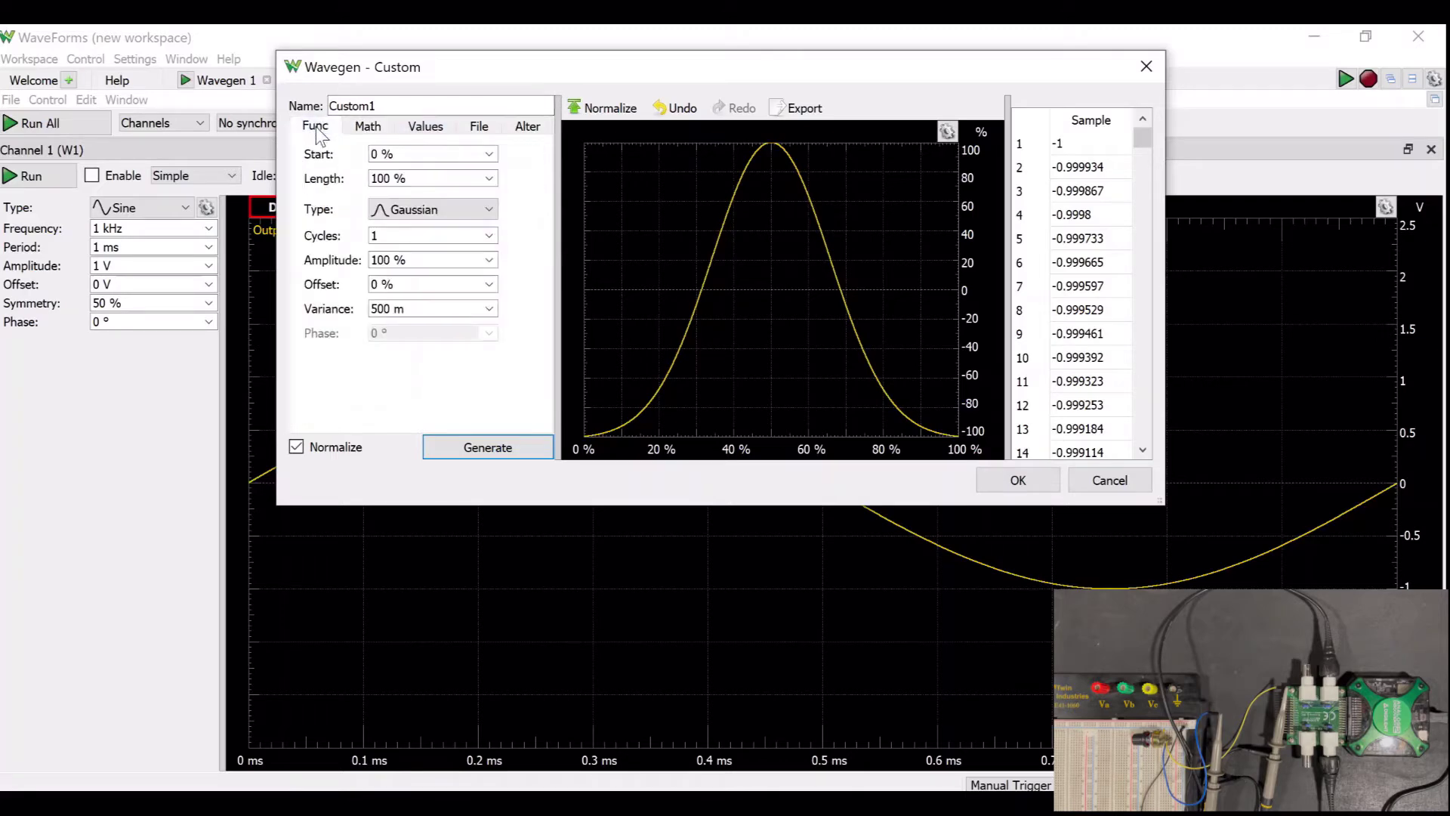
mouse_move(633, 336)
mouse_down()
mouse_move(669, 313)
mouse_move(702, 348)
mouse_move(759, 255)
mouse_move(739, 256)
mouse_move(759, 310)
mouse_move(806, 217)
mouse_move(844, 246)
mouse_move(819, 303)
mouse_move(899, 318)
mouse_move(932, 383)
mouse_up()
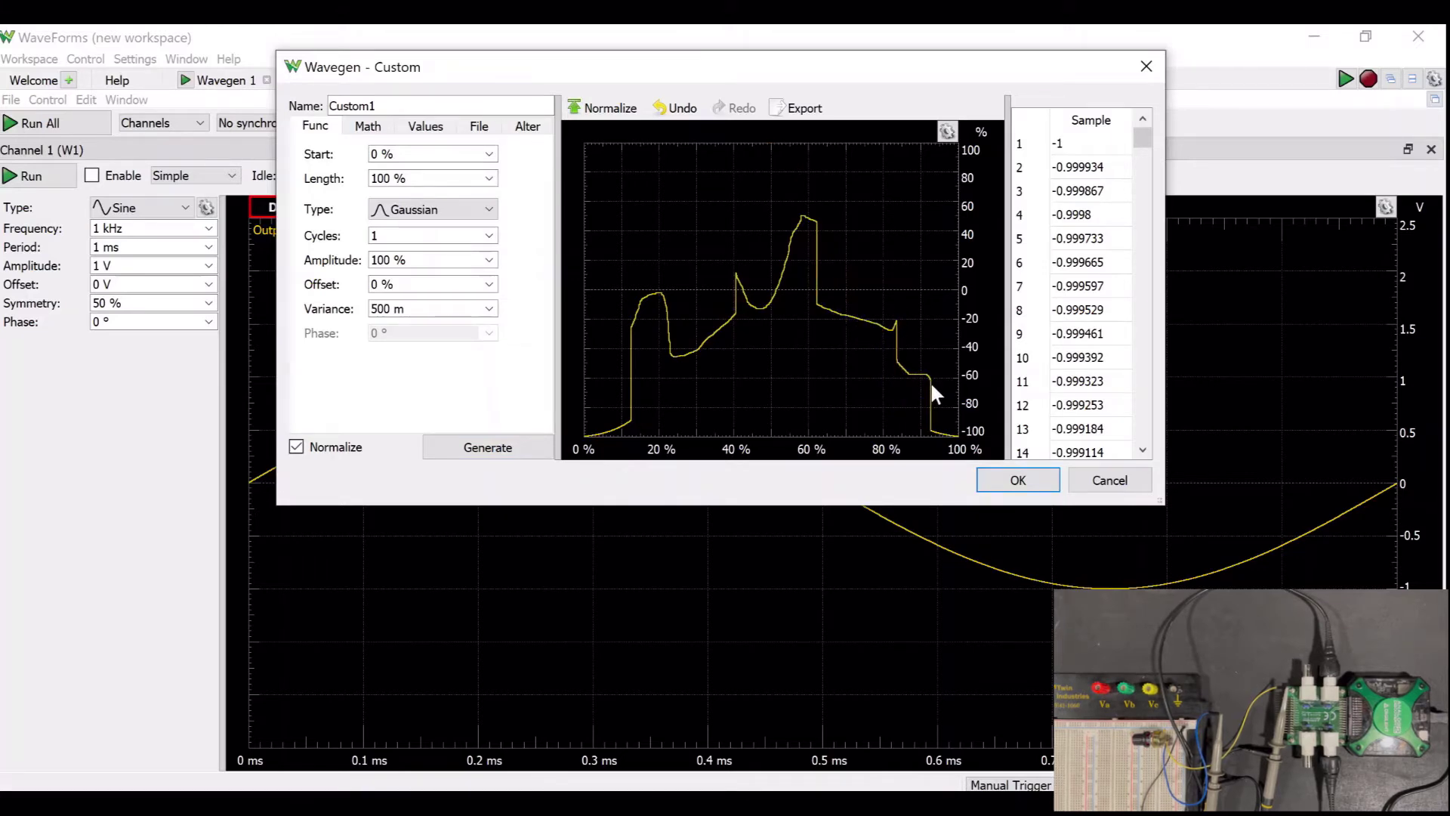
click(1020, 480)
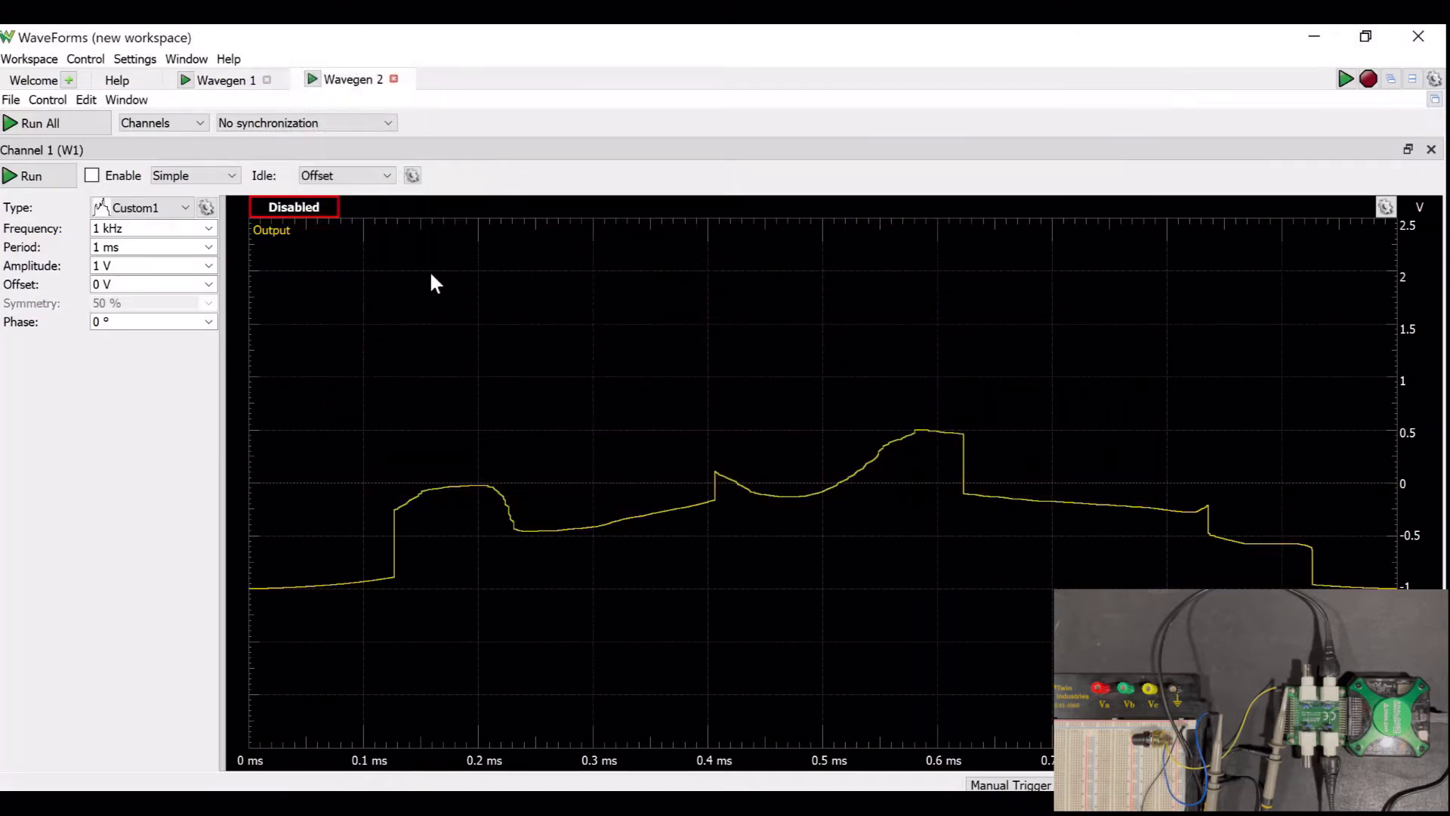
Import the texas_tech_fight_song file for playback on Channel 1 with its default import settings and run the channel.
click(206, 207)
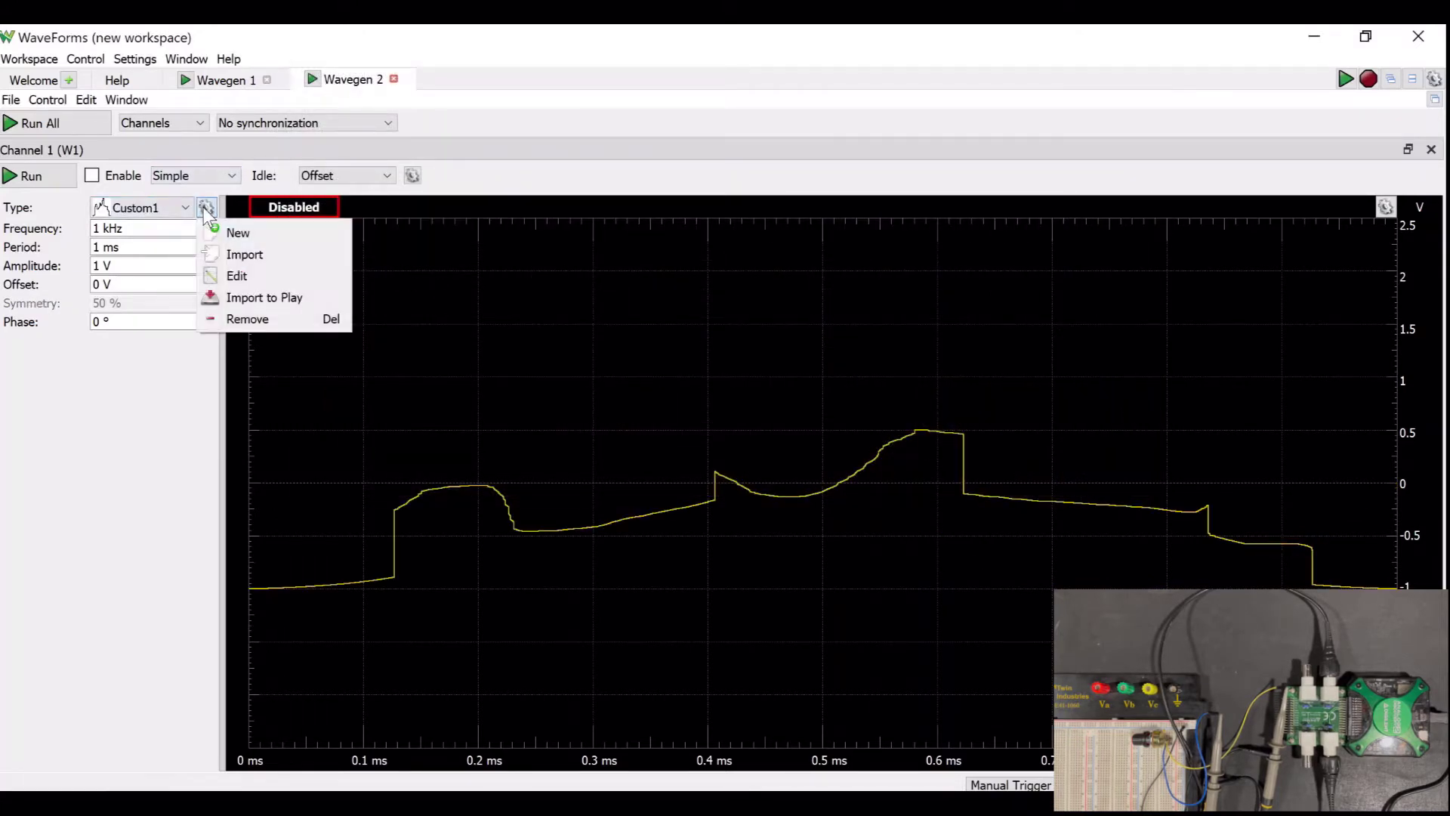
click(244, 302)
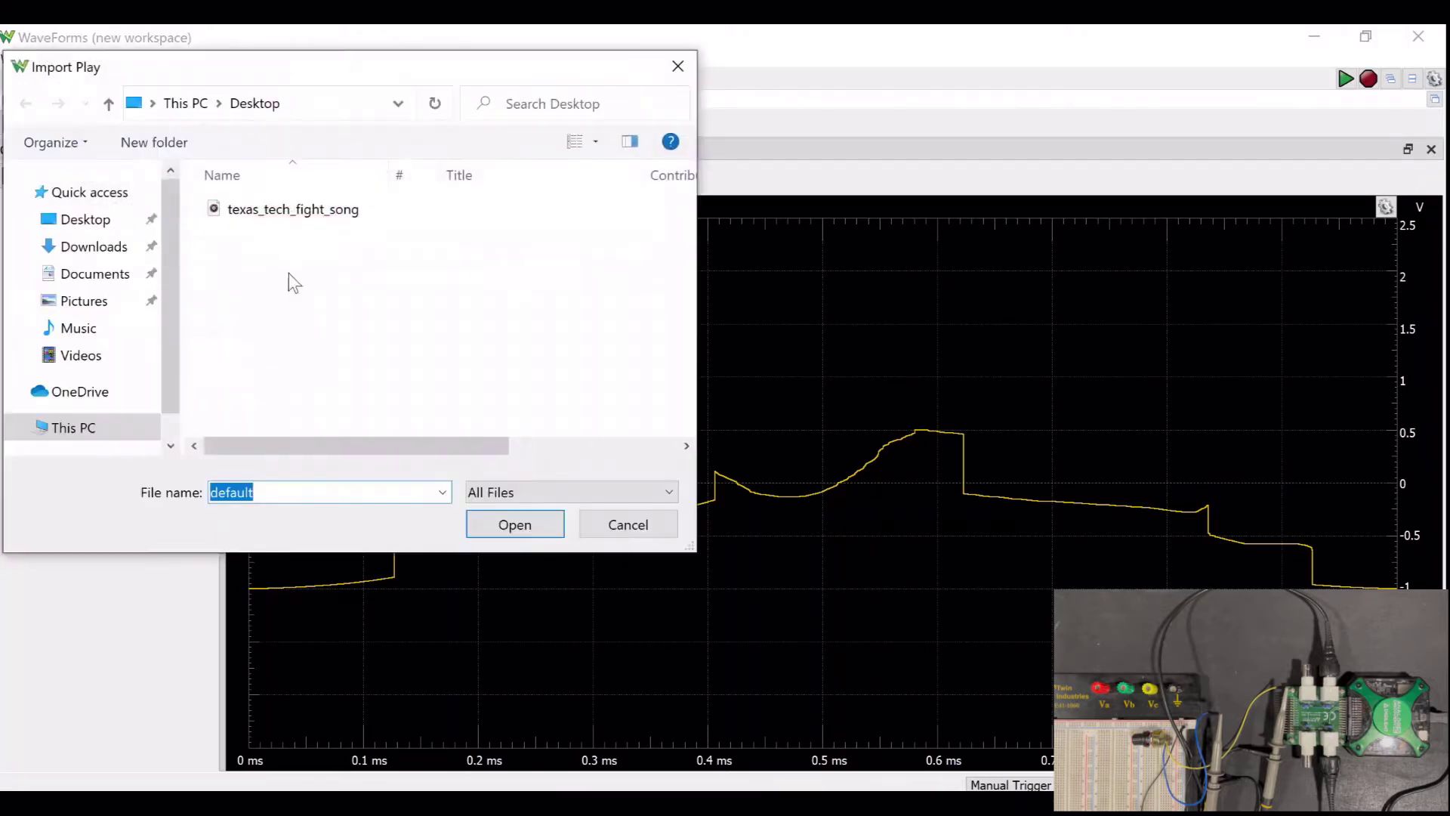
click(232, 208)
click(485, 526)
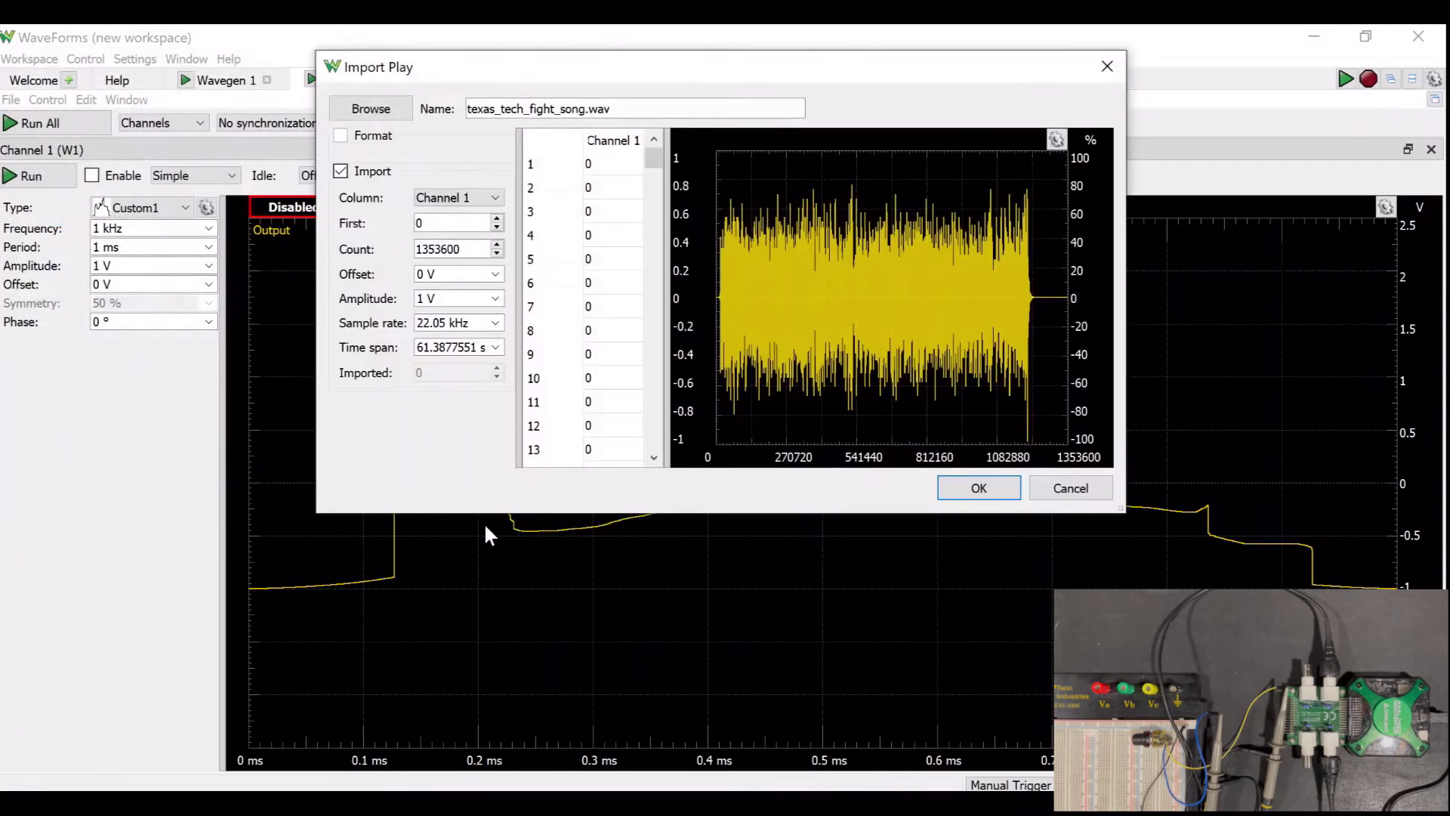
click(987, 486)
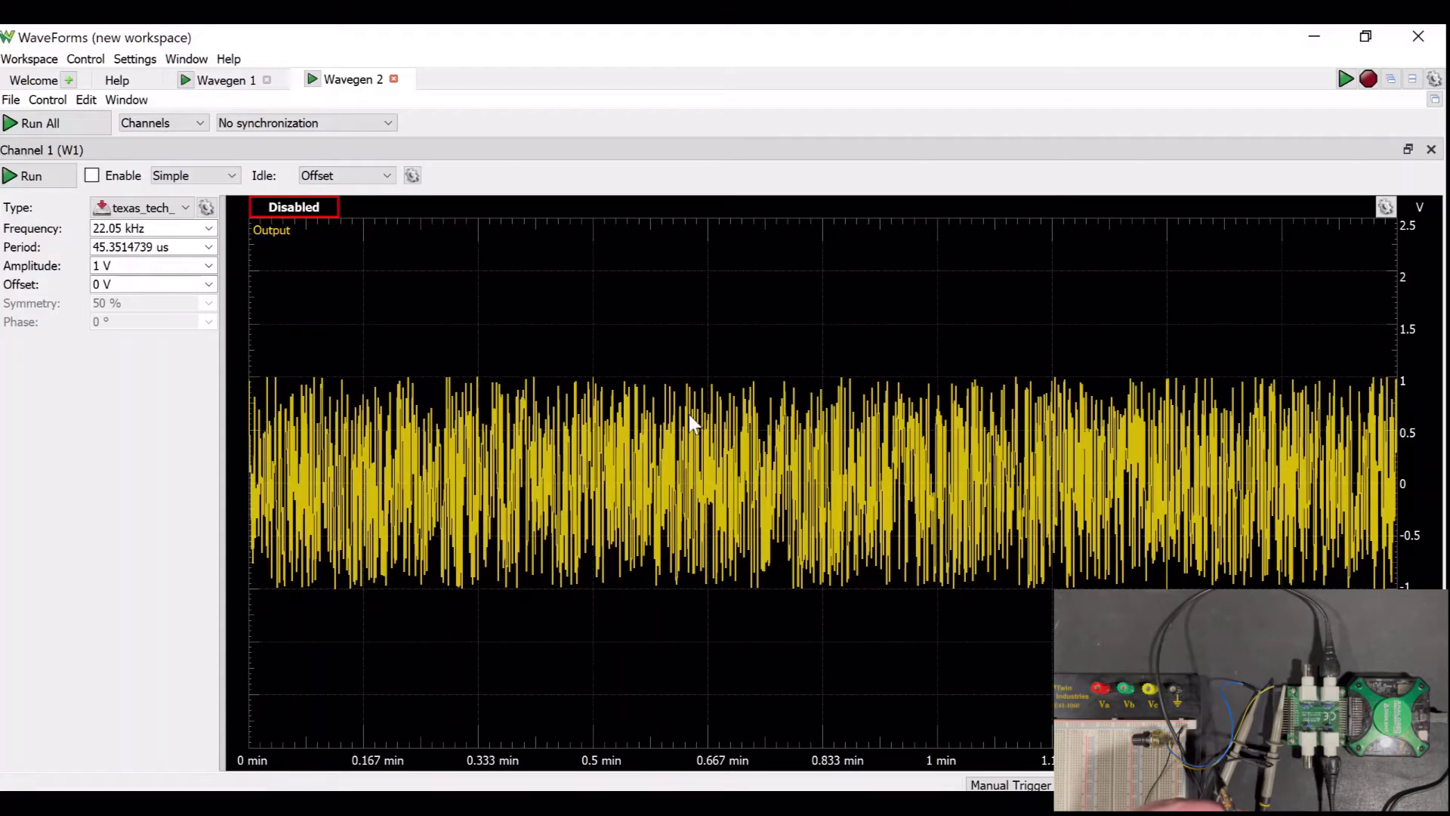
click(28, 176)
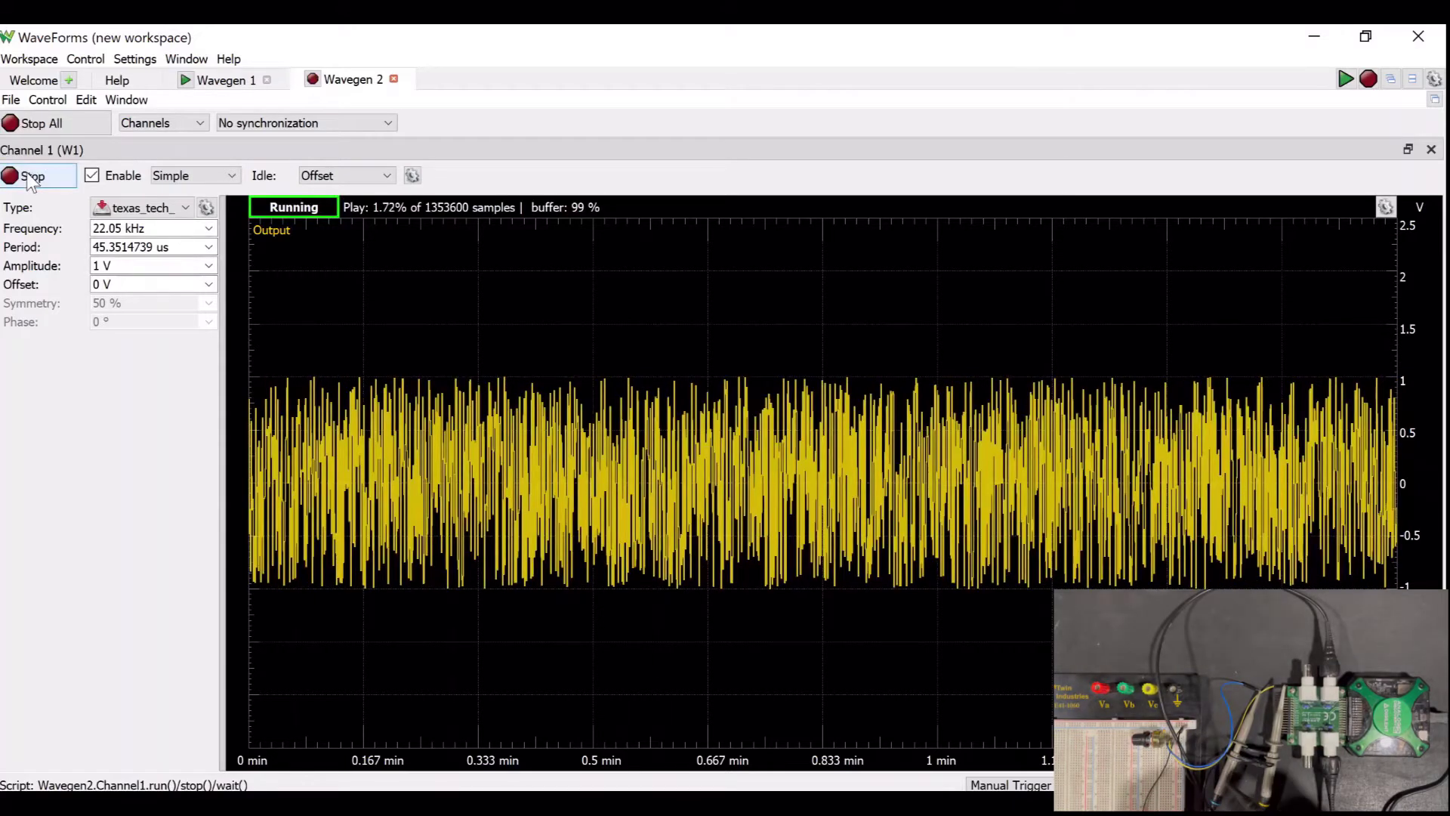
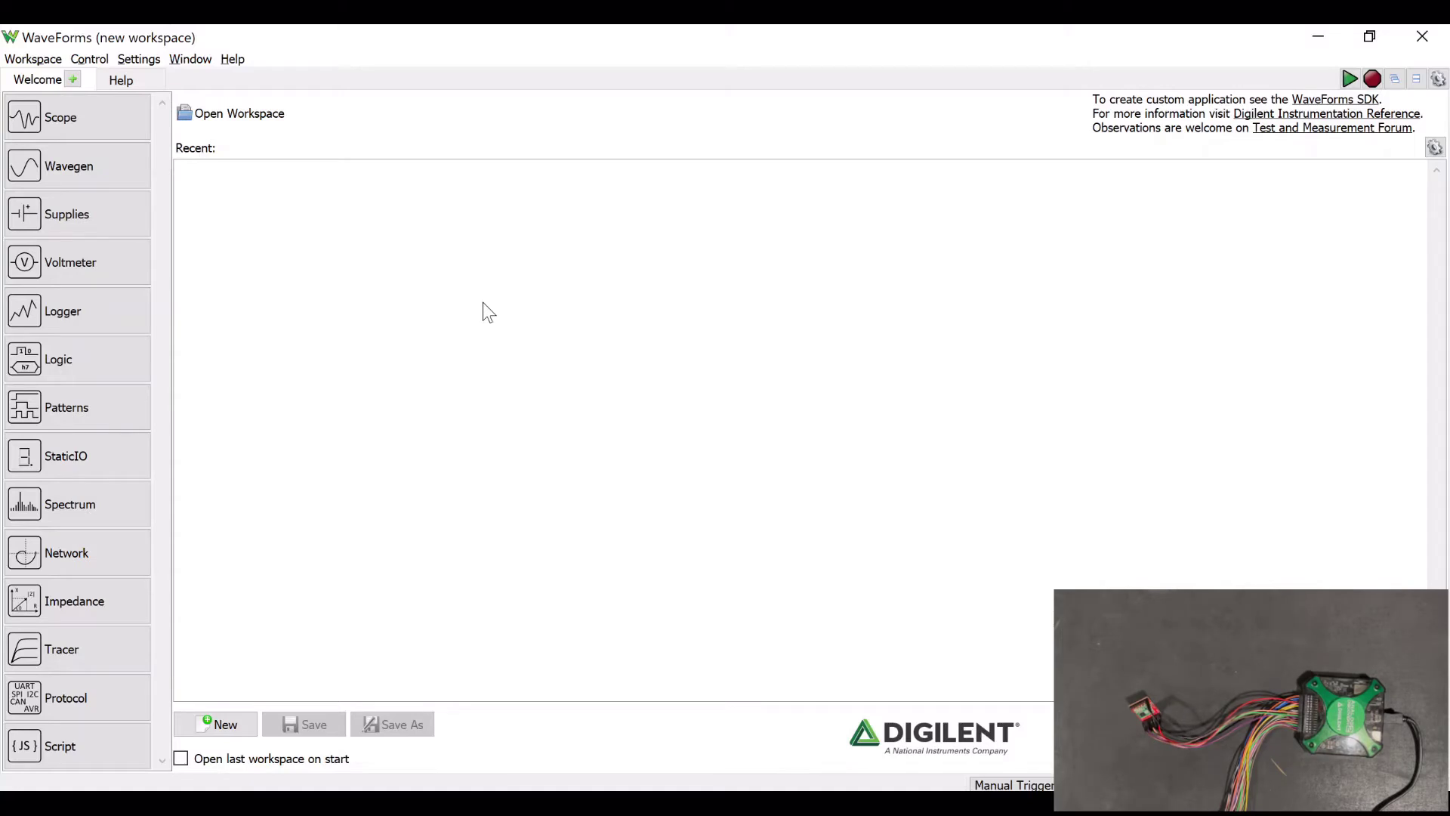
Open the Protocol and Supplies instruments and turn on the master enable of the power supplies.
click(92, 121)
click(255, 80)
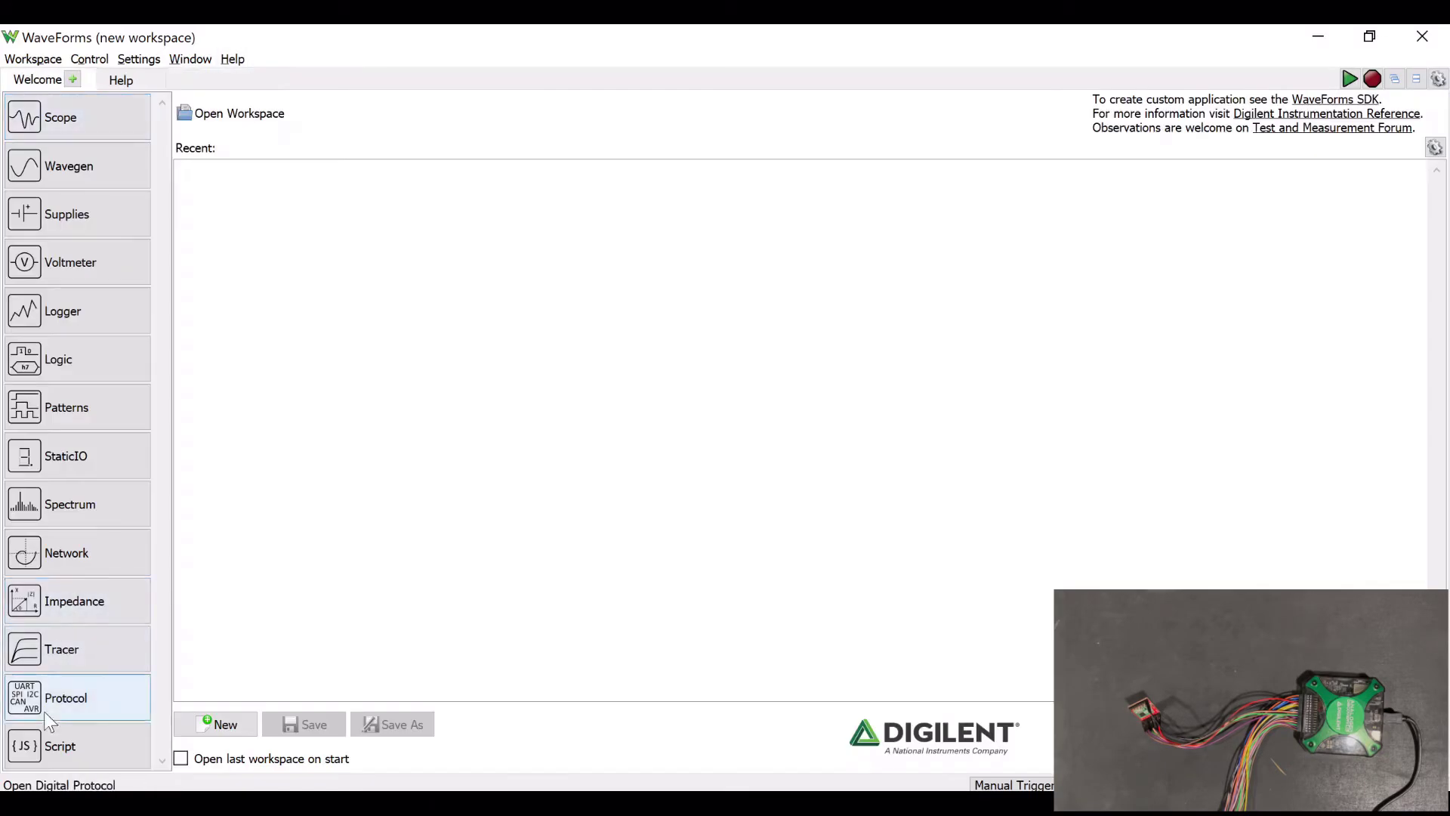
click(44, 710)
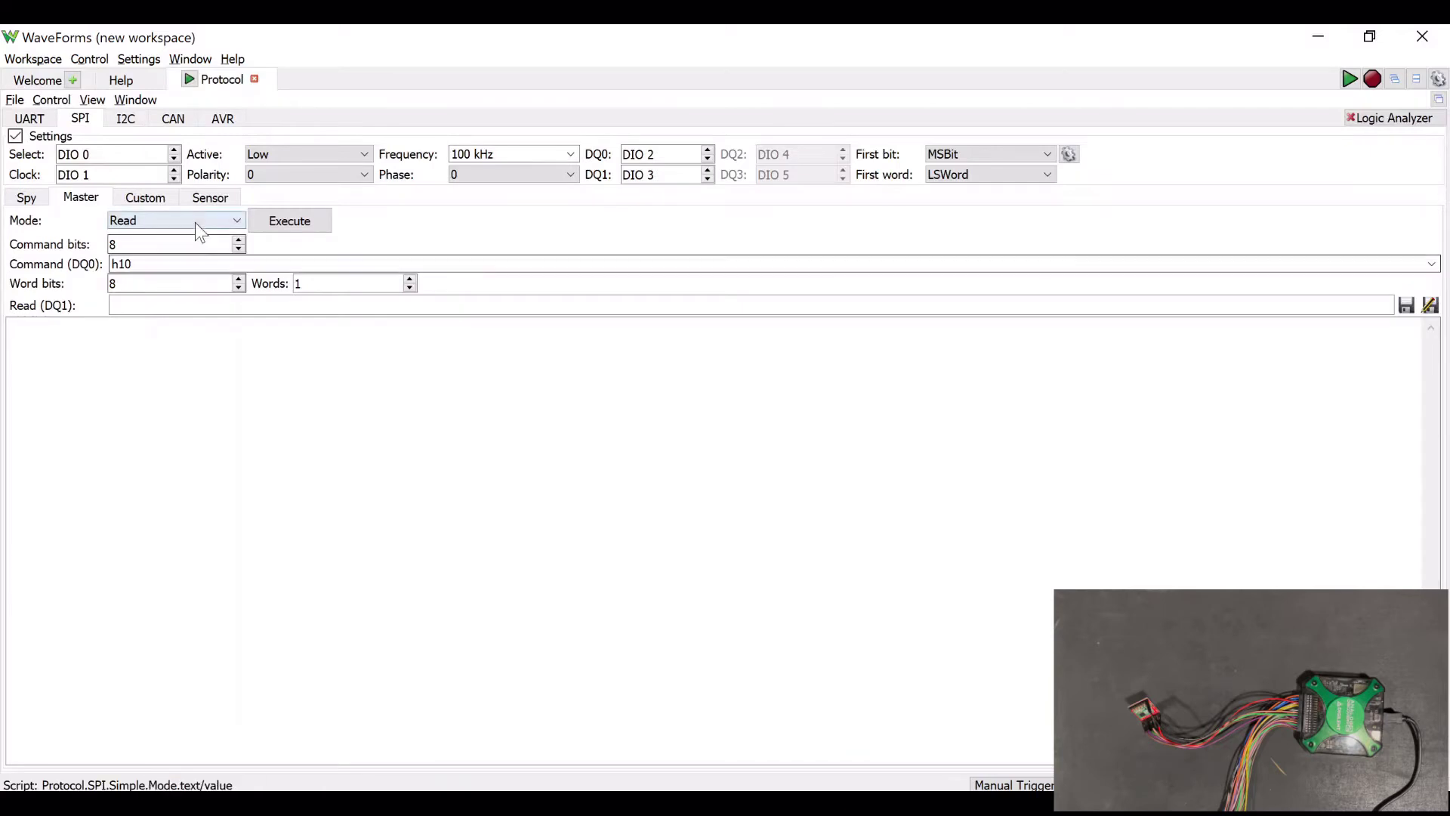
click(38, 80)
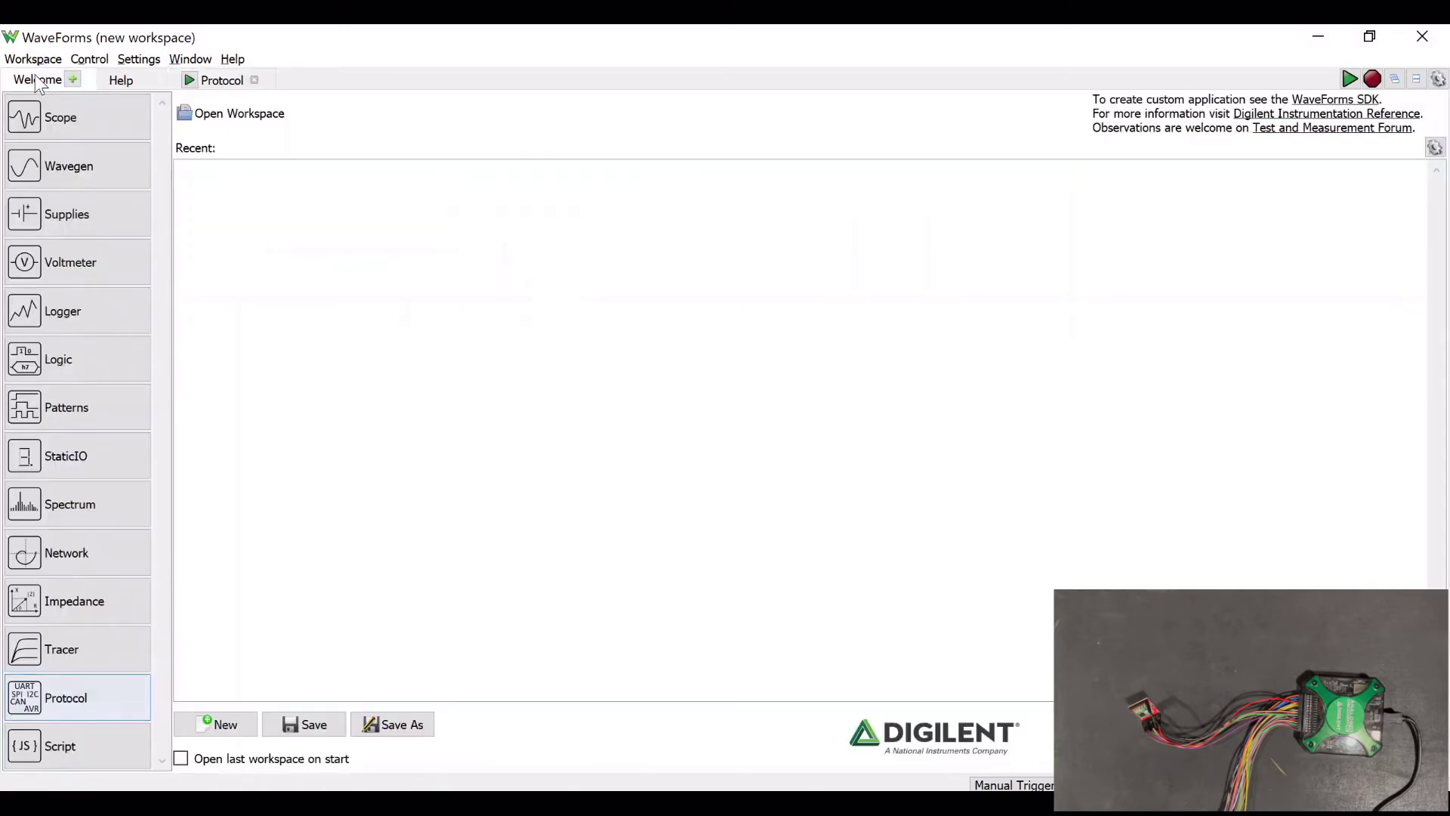
click(53, 214)
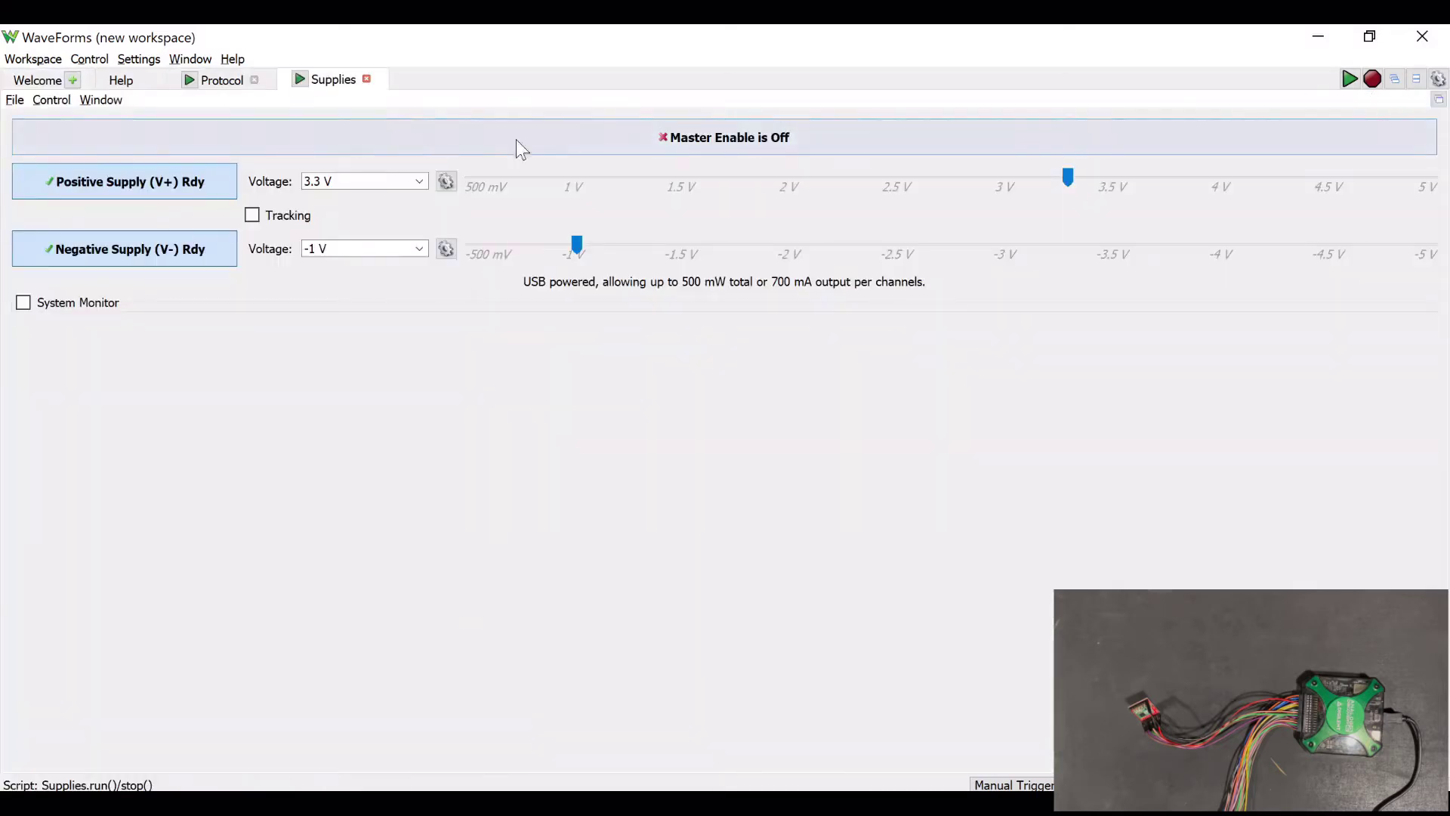
click(547, 147)
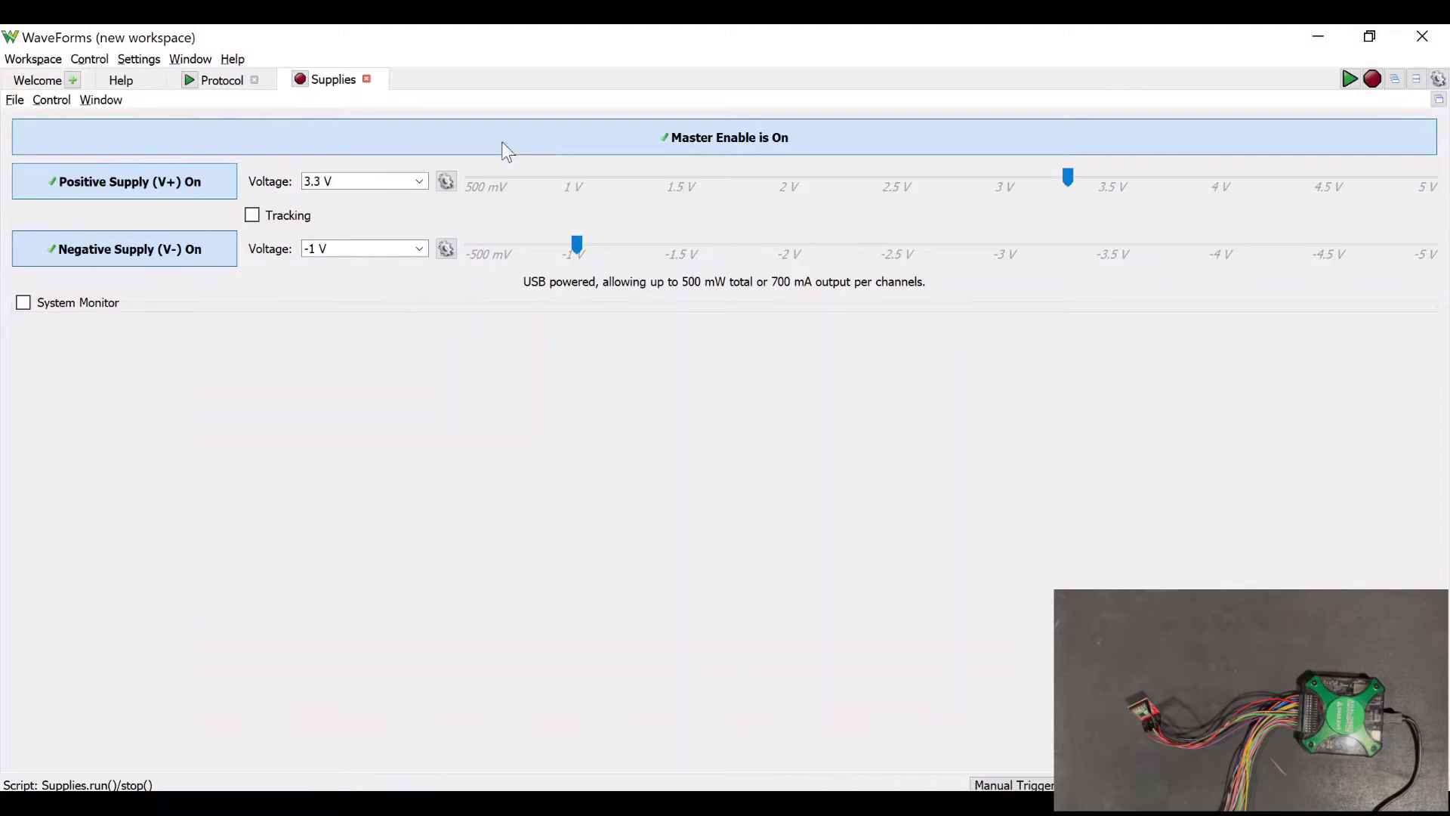
Check the RegVersion (0x10) entry in the browser's RFM69HCW datasheet, then execute the SPI master read with command h10 in WaveForms.
click(224, 78)
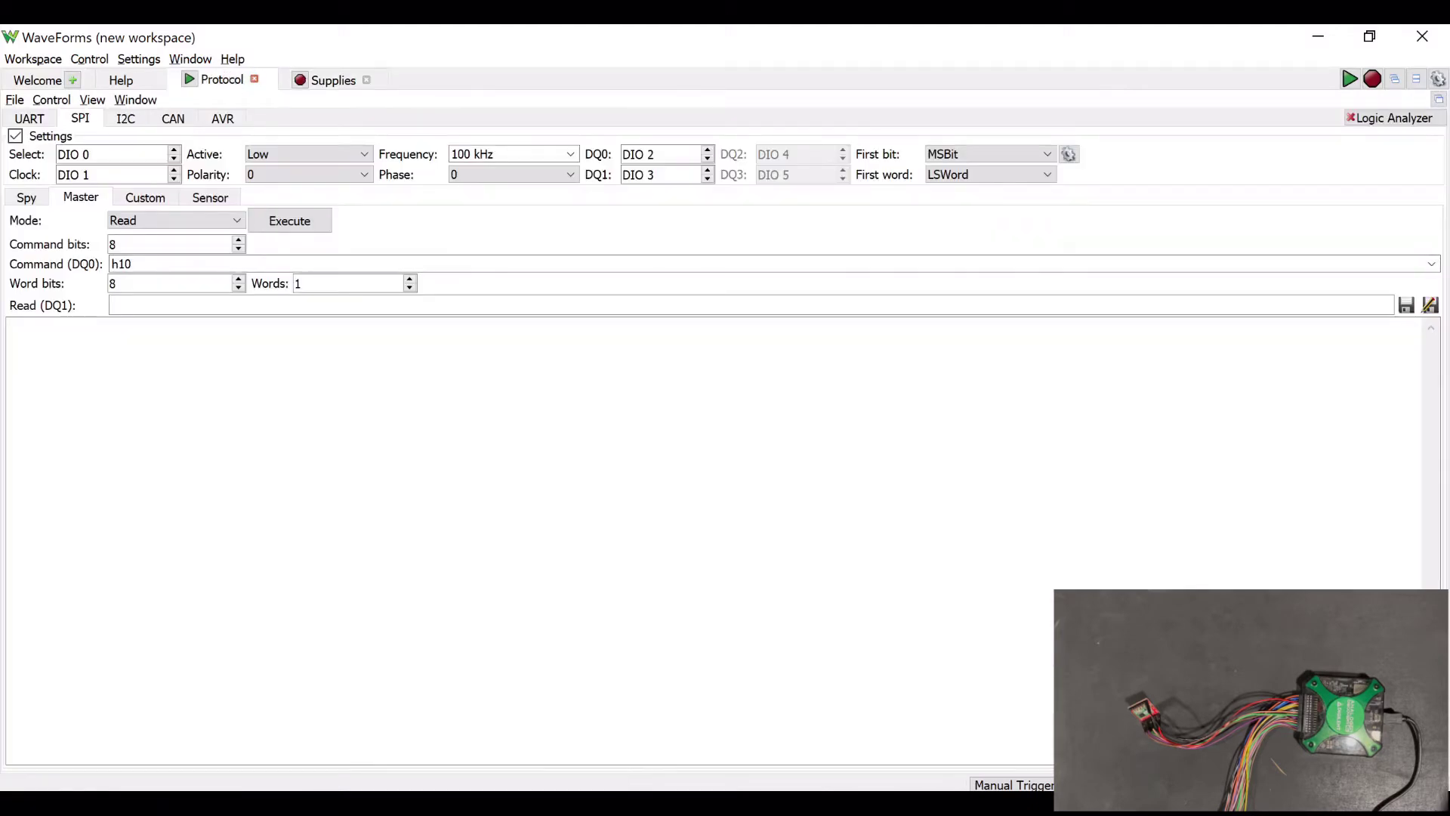
key(alt+Tab)
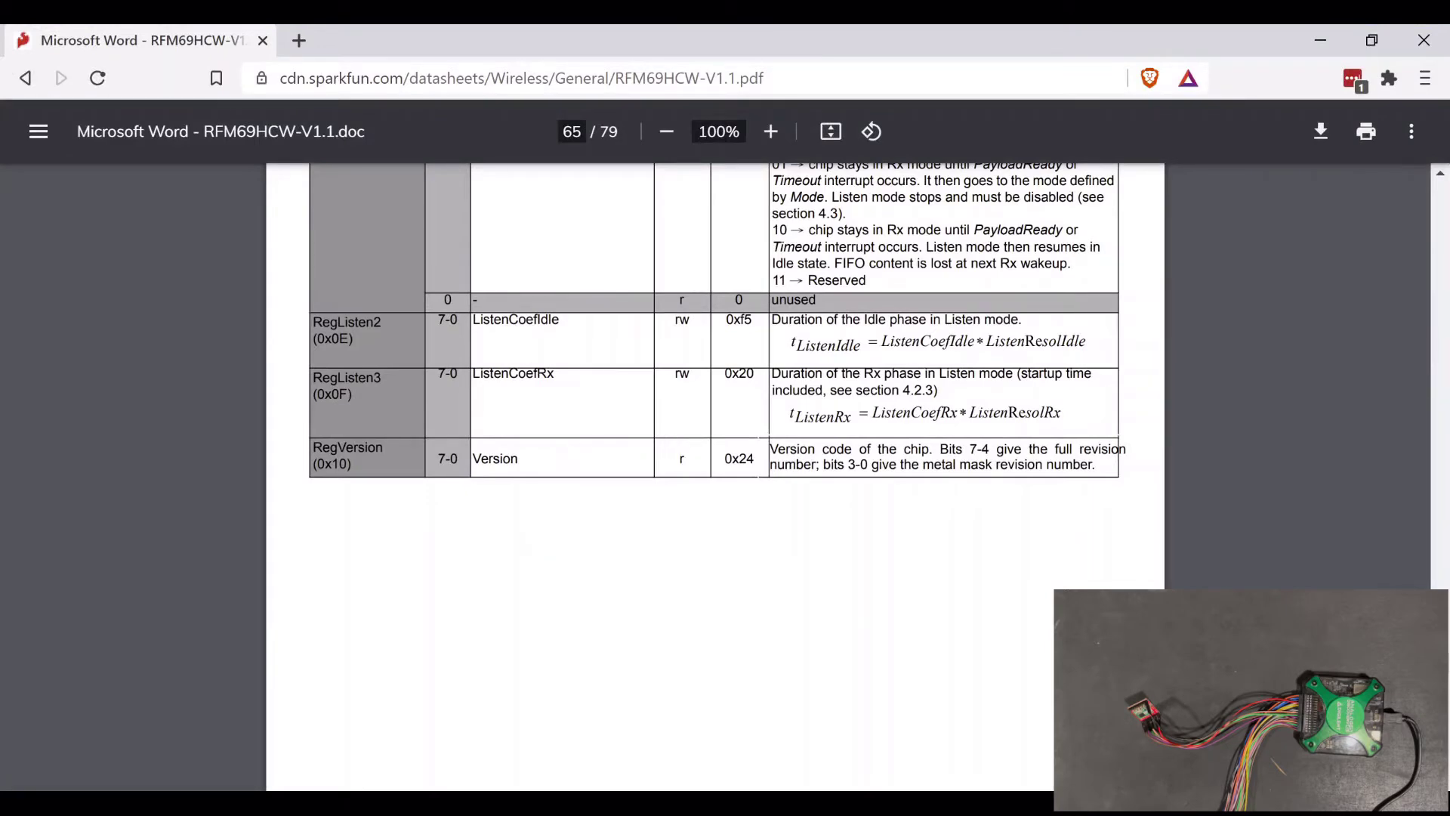
click(1320, 31)
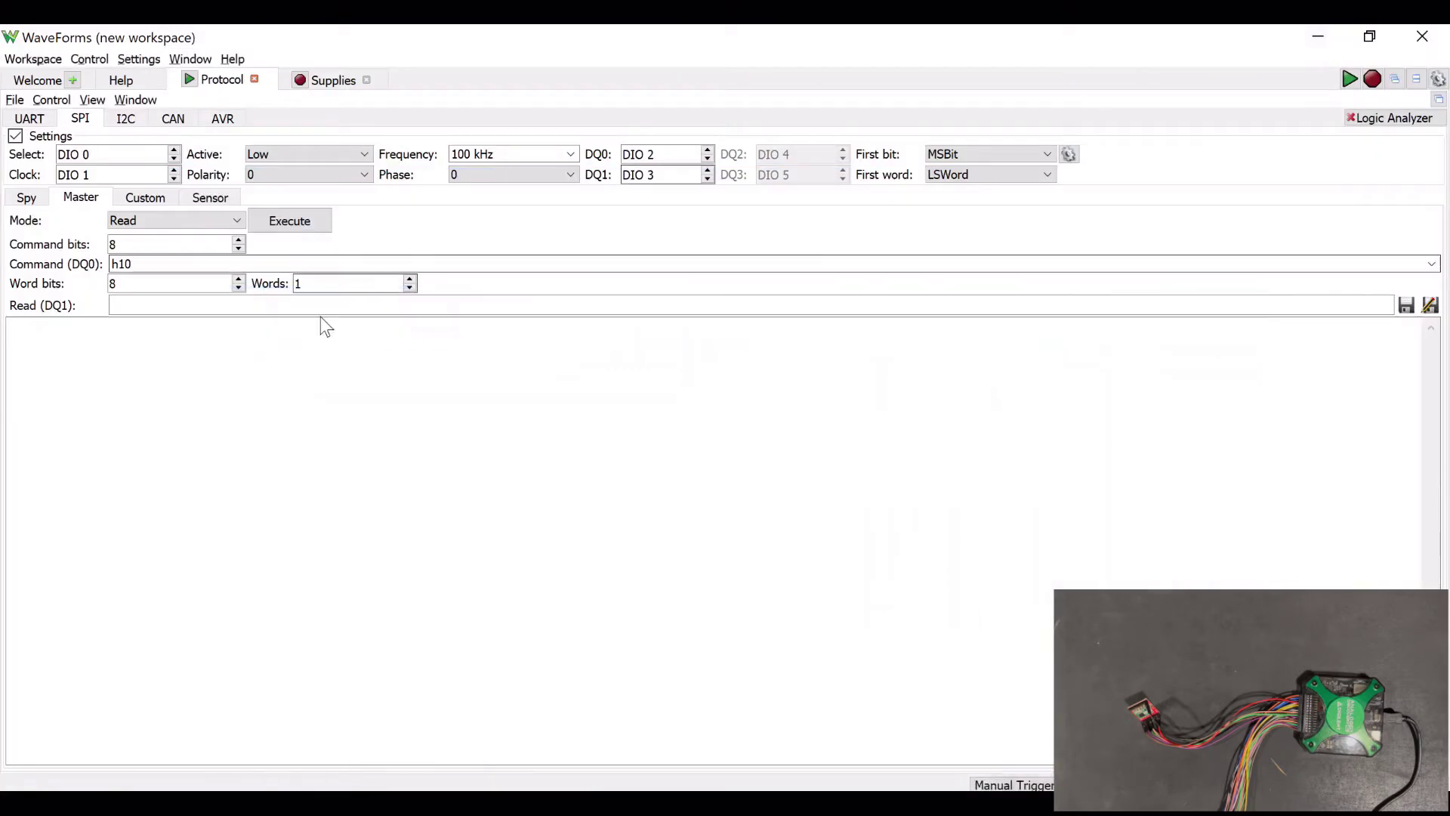
double_click(121, 263)
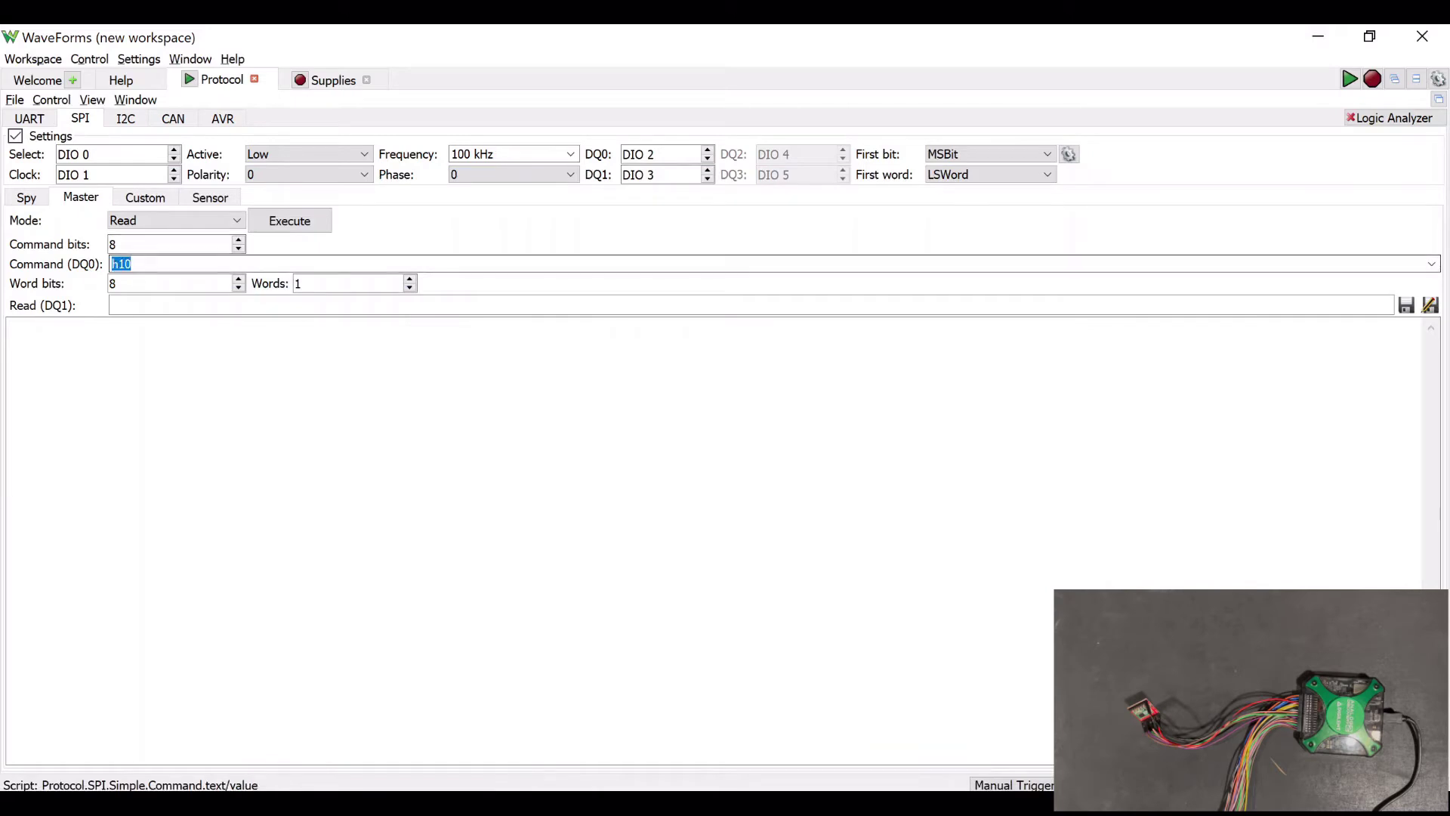
click(300, 221)
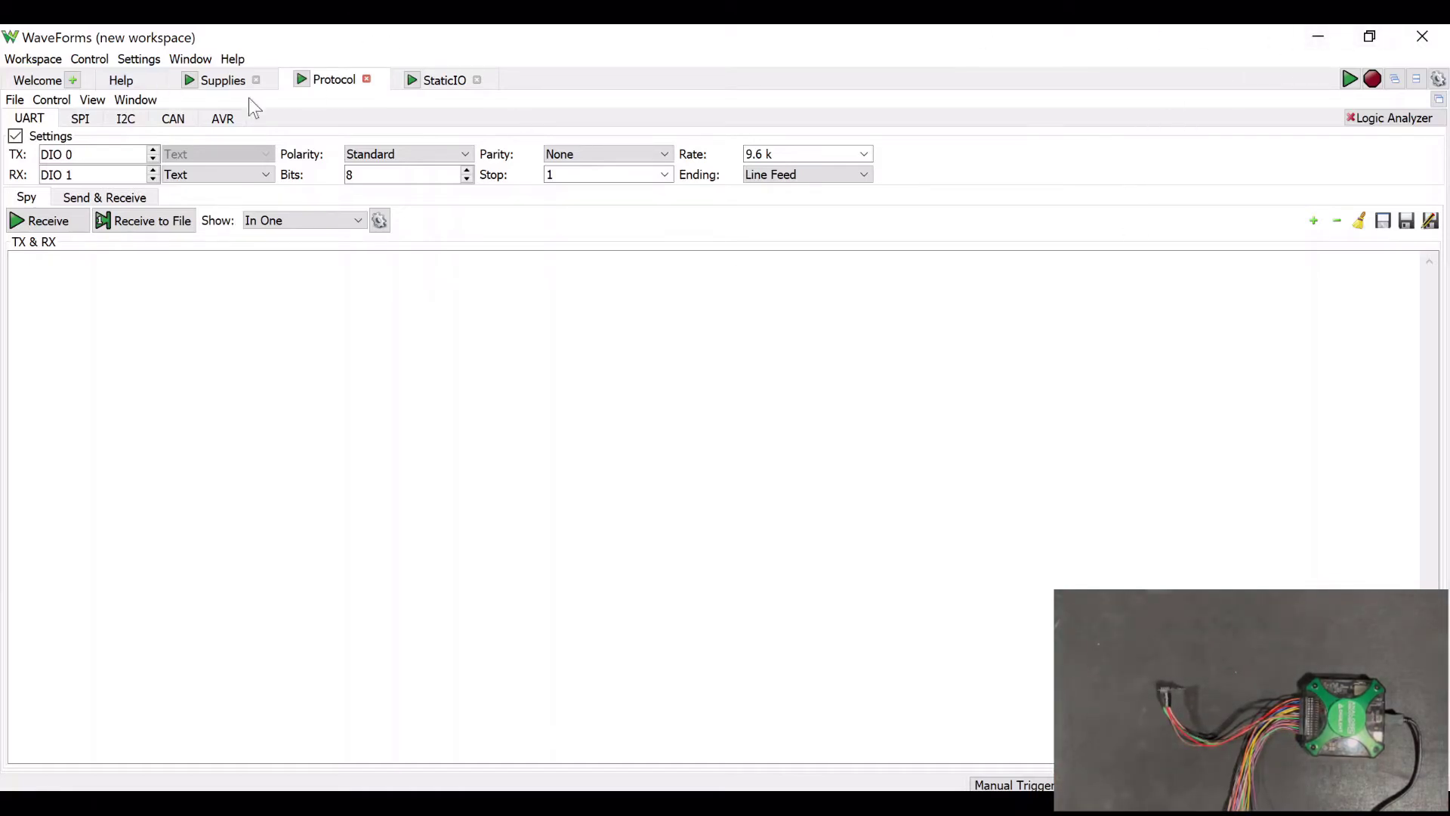
Show the StaticIO instrument and try the DIO 3 output slider, leaving it at 1.
click(444, 83)
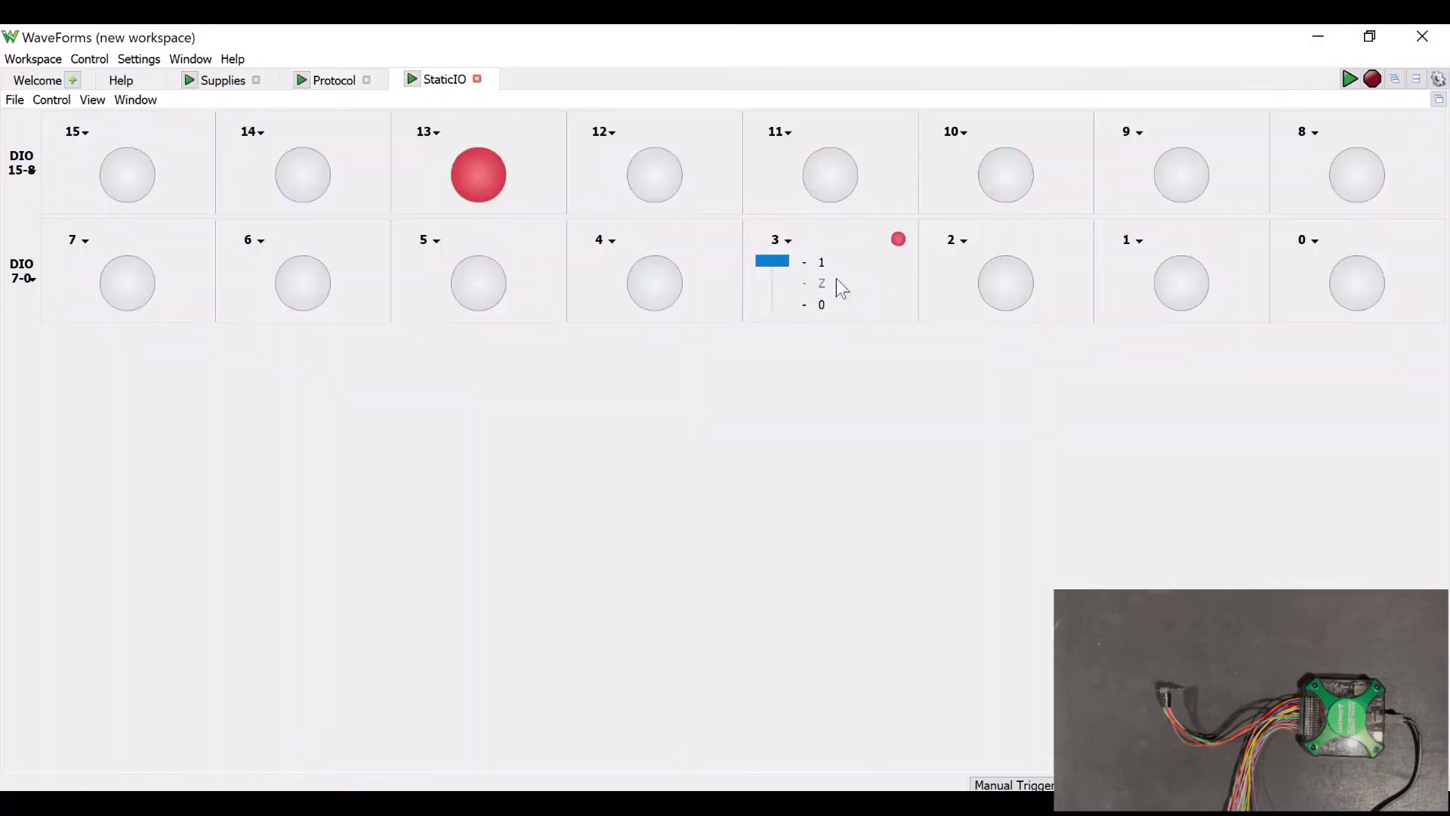
click(782, 269)
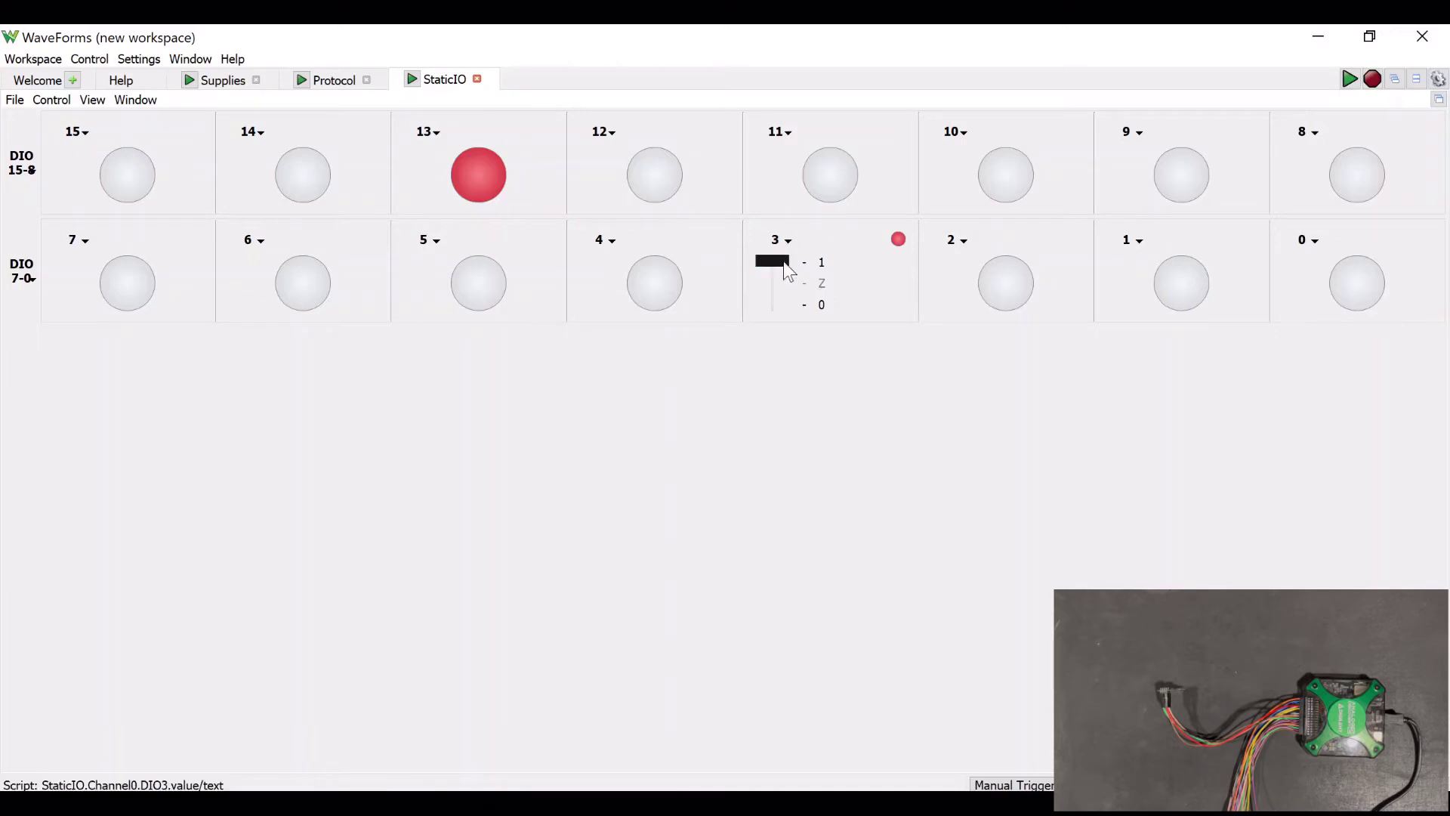
click(785, 281)
click(779, 262)
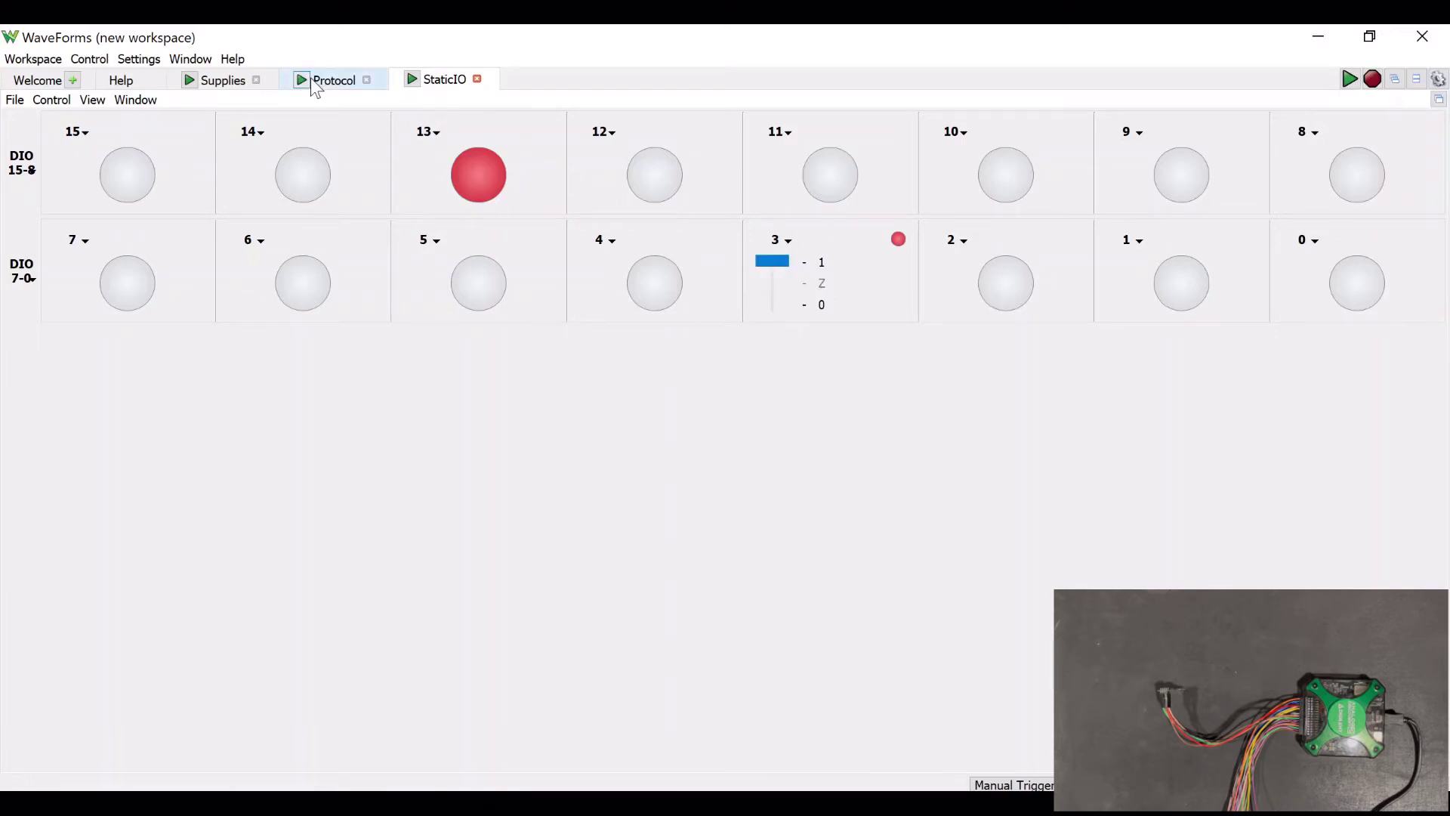
Review the Supplies and UART settings and start the StaticIO and Protocol instruments.
click(234, 81)
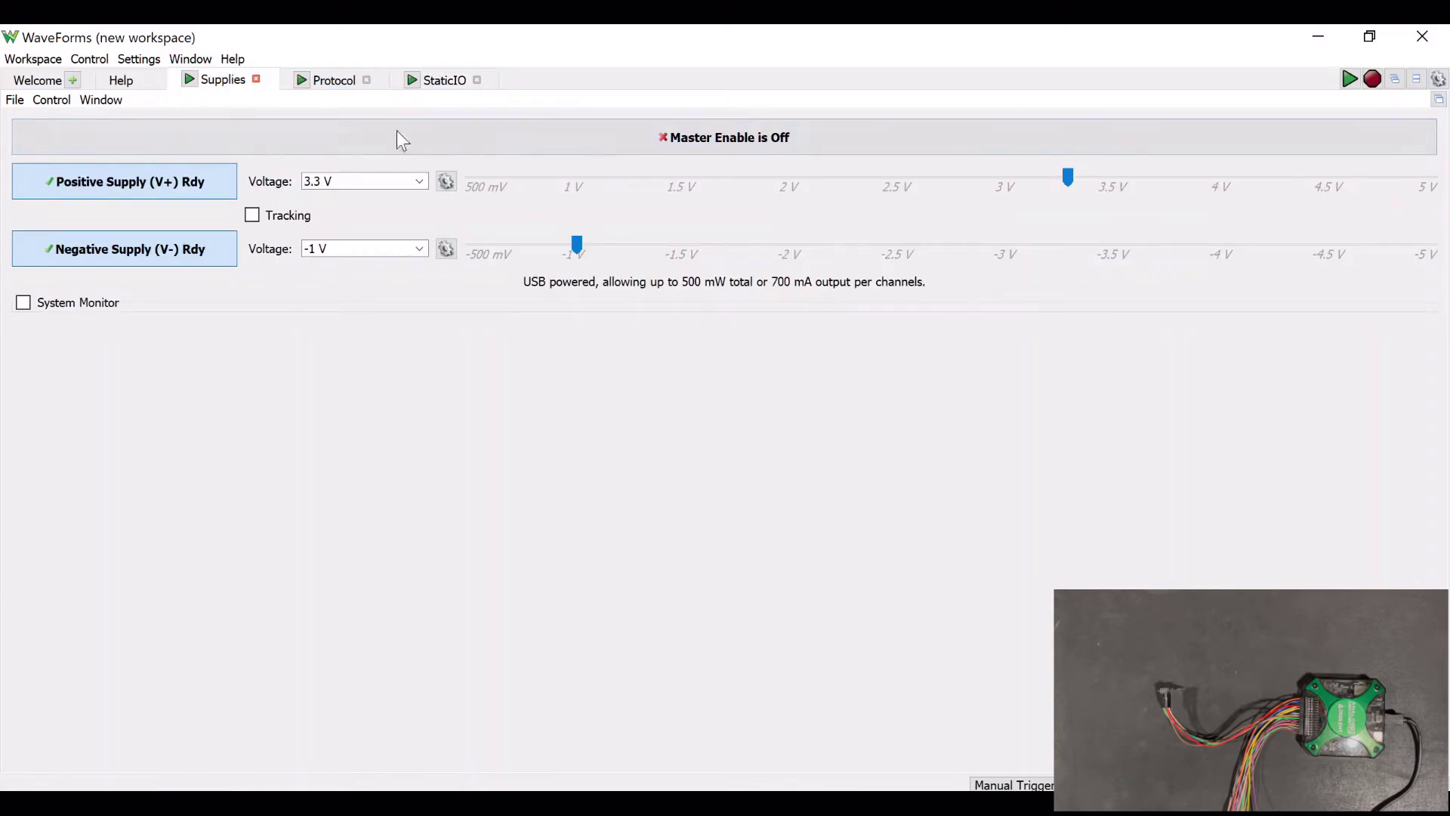
click(349, 83)
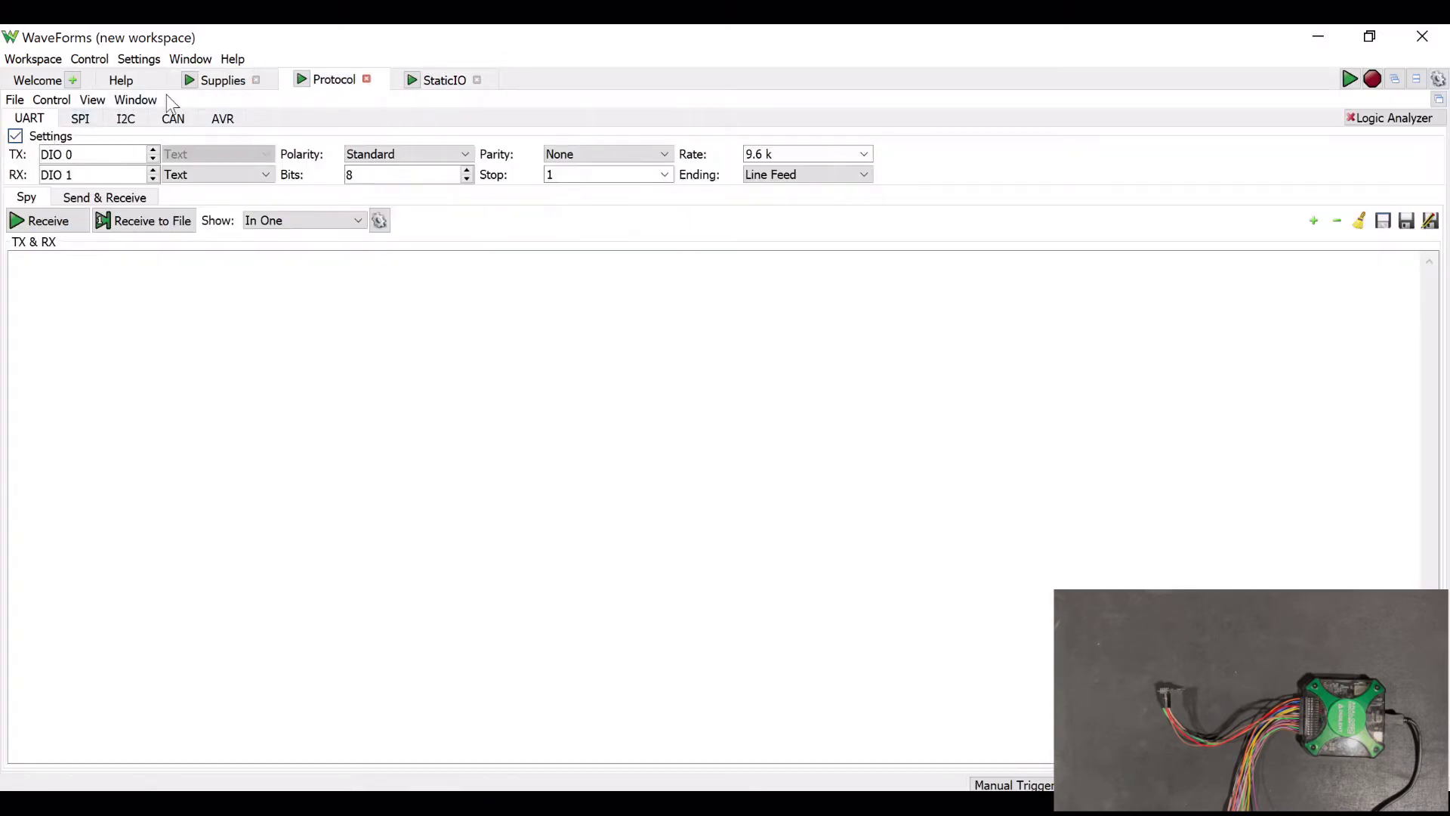
click(411, 80)
click(302, 79)
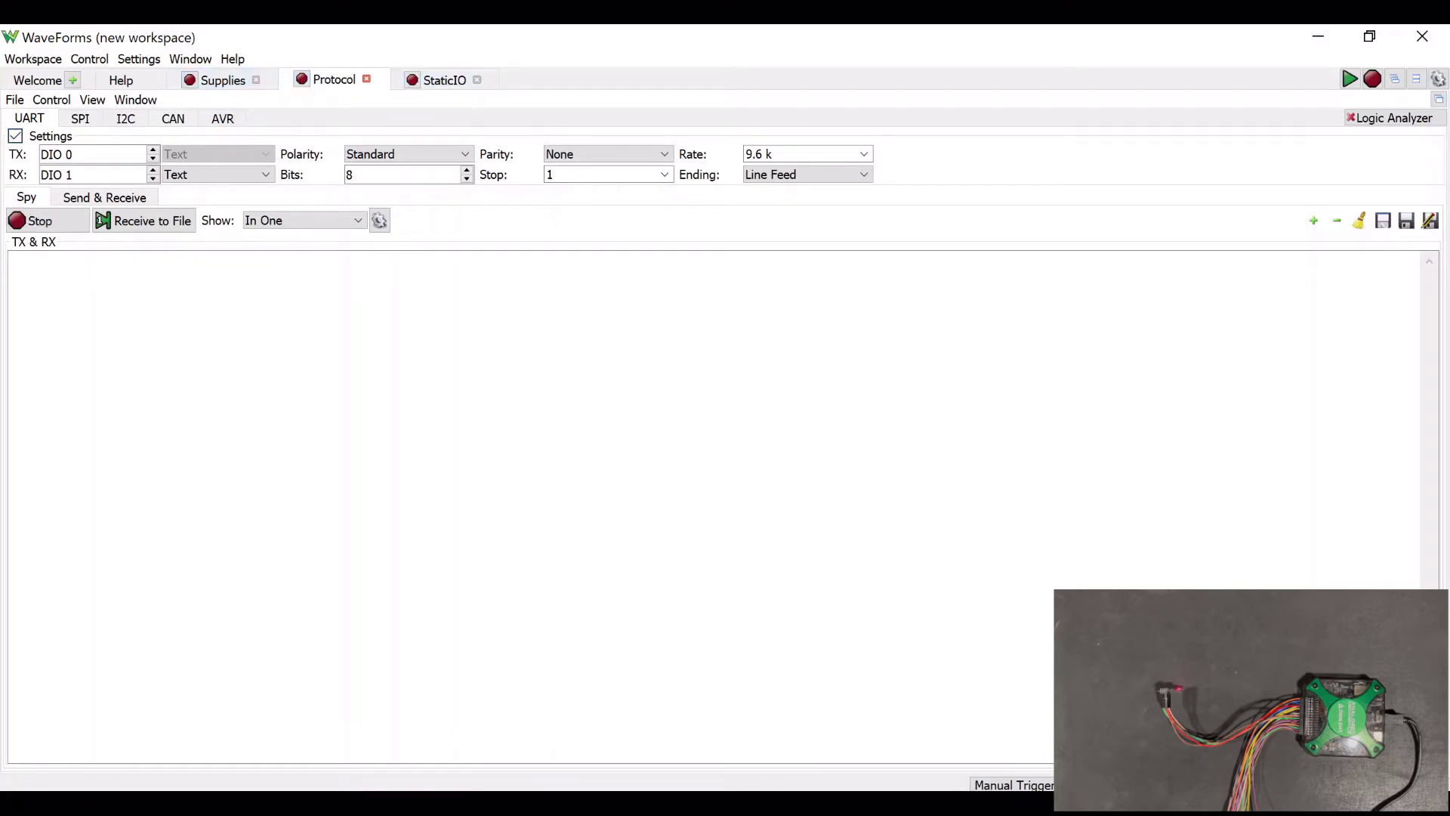
Stop StaticIO and start it again while watching the UART spy log.
click(437, 87)
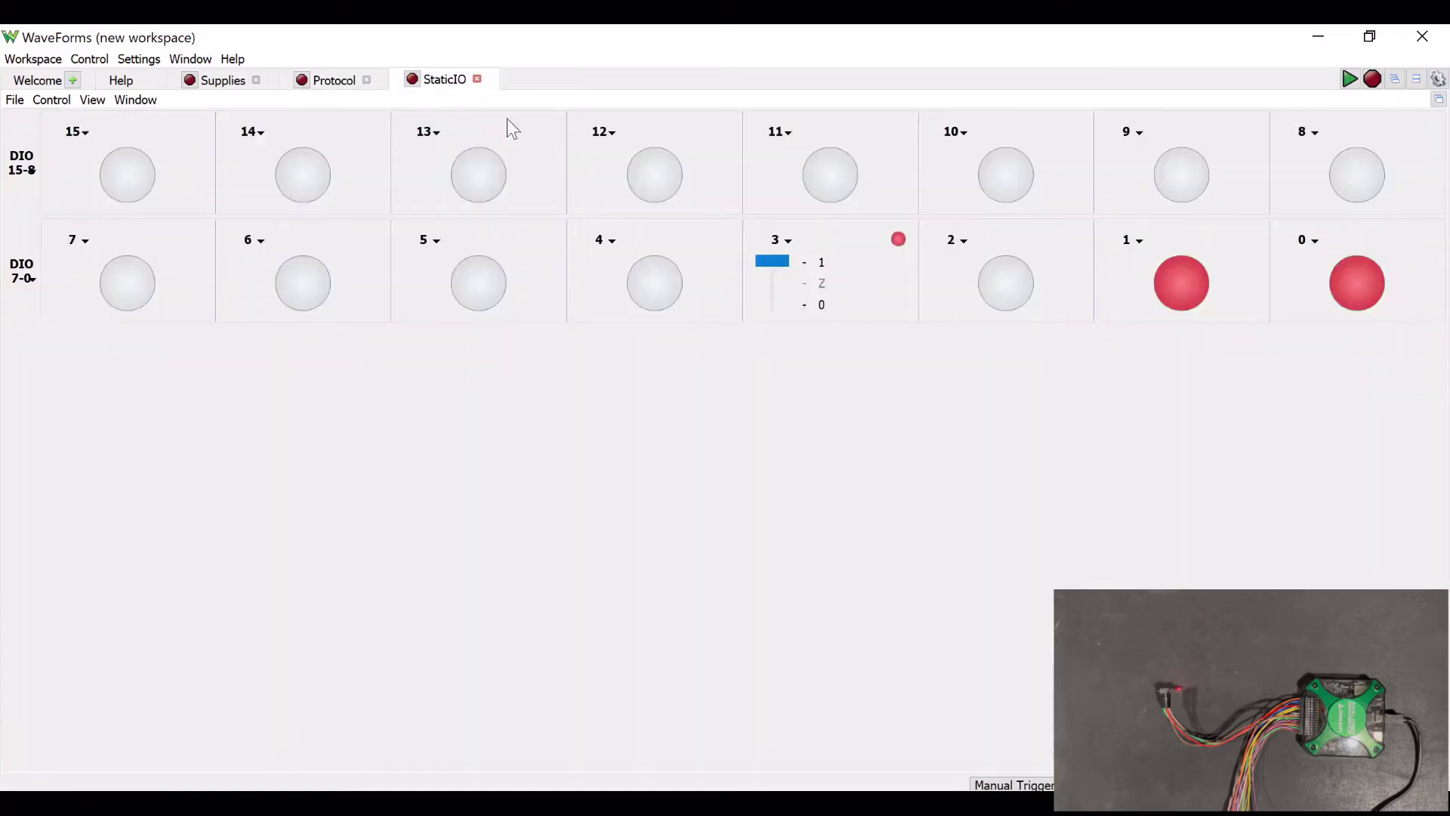
click(410, 78)
click(325, 79)
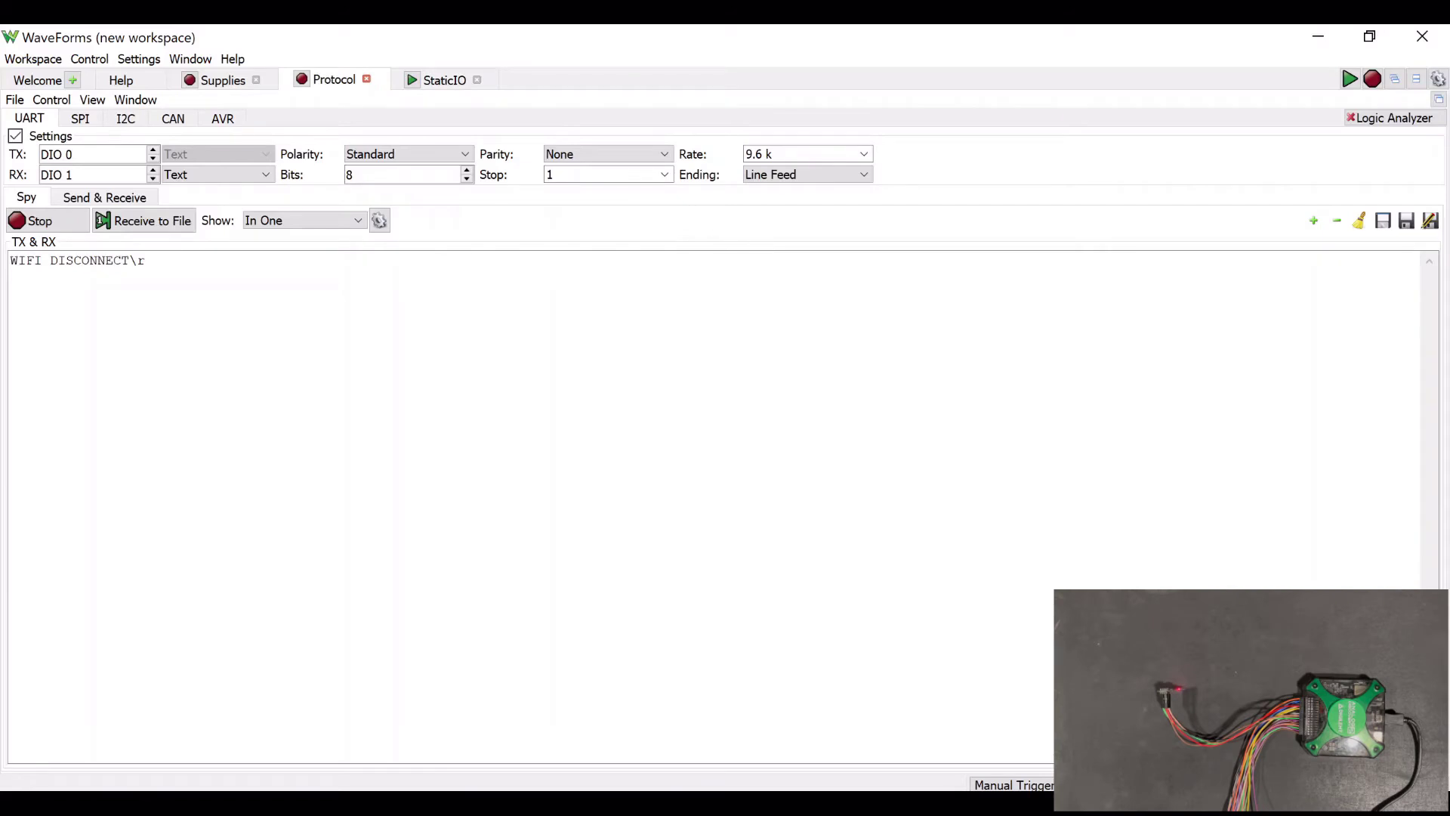
click(411, 79)
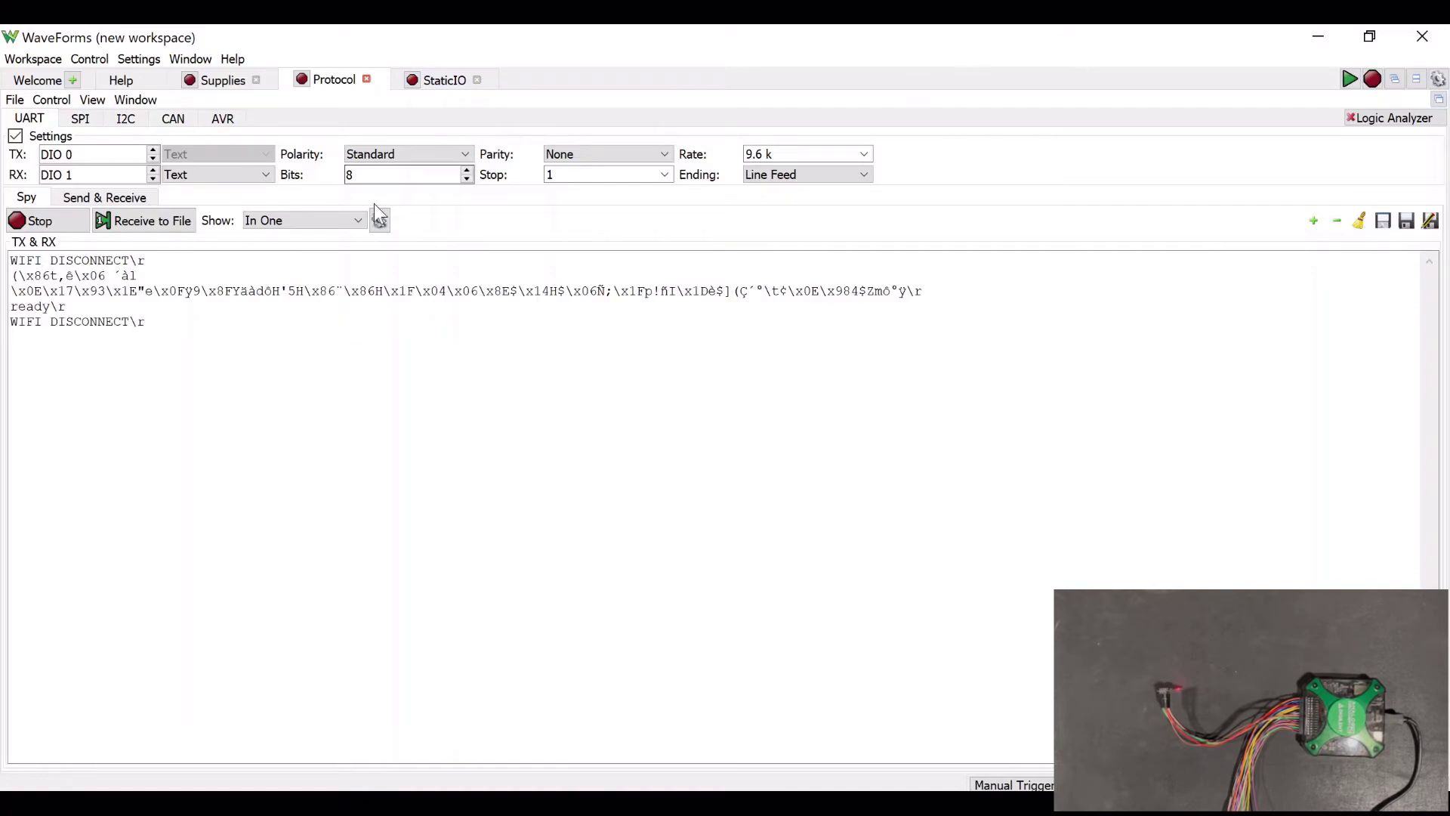
Send the command AT to the module through the UART Send & Receive mode.
click(104, 198)
click(67, 234)
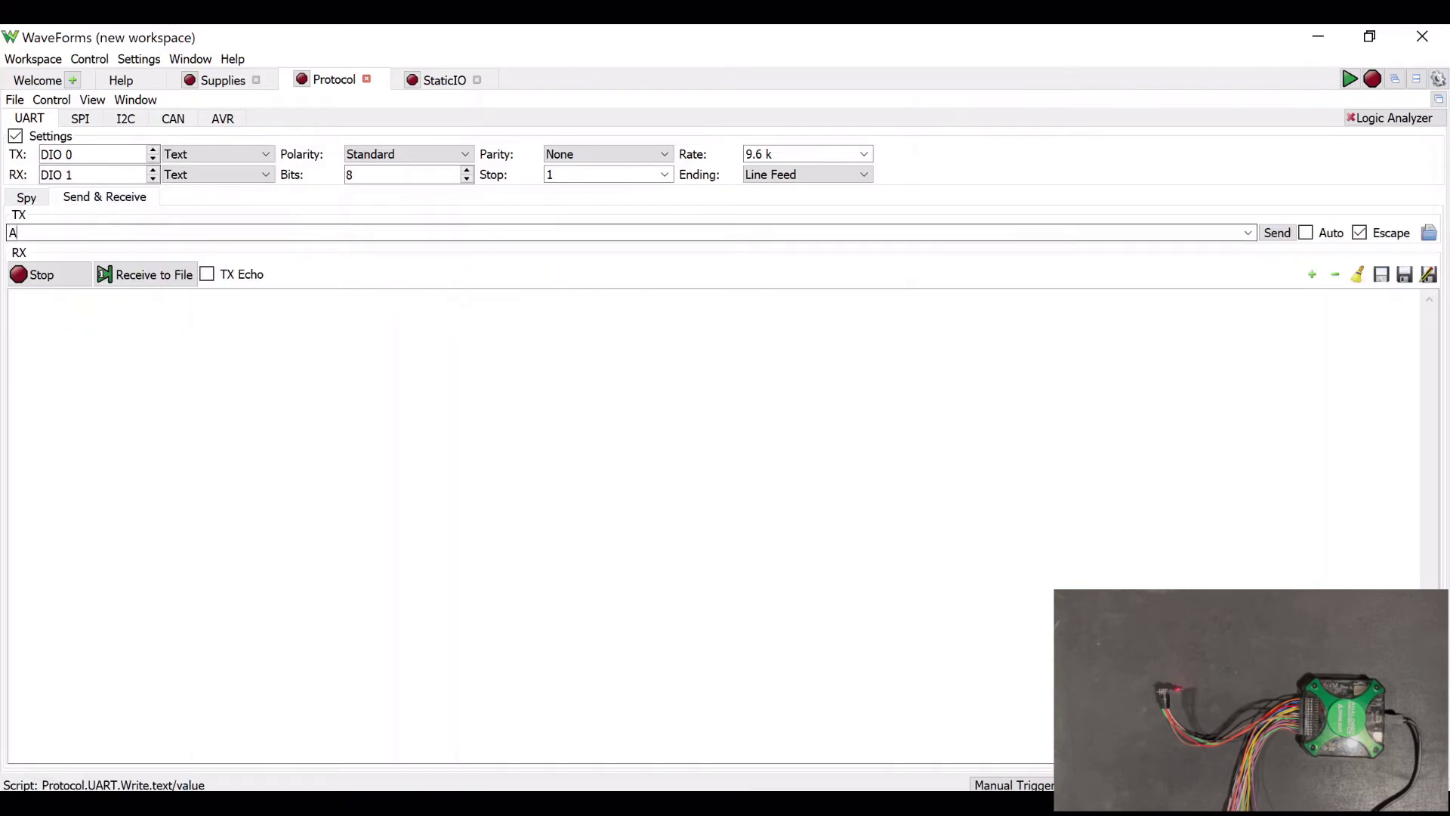
text(AT)
key(Return)
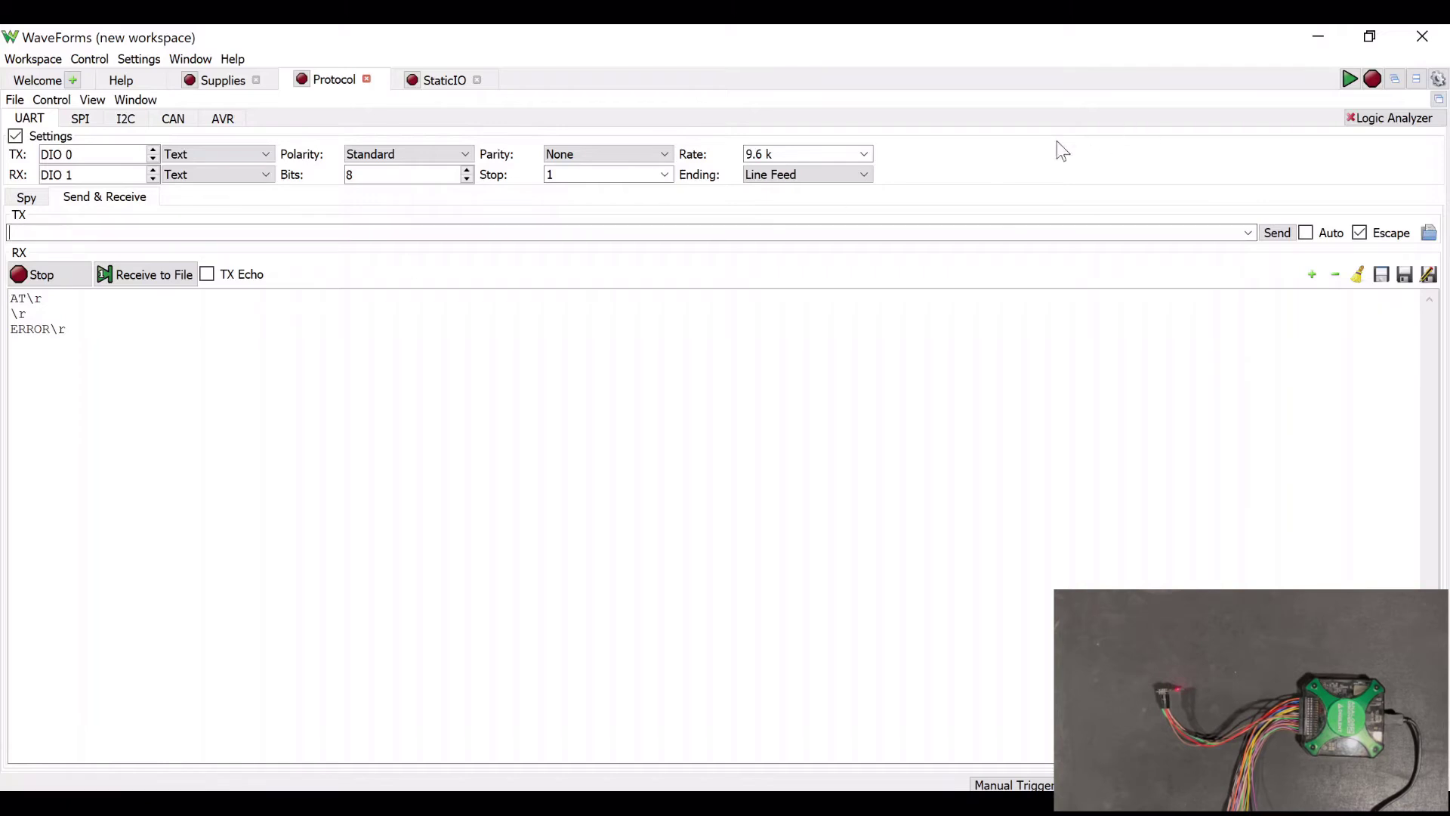
Set the UART line ending to CR LF and send the AT command again.
click(822, 173)
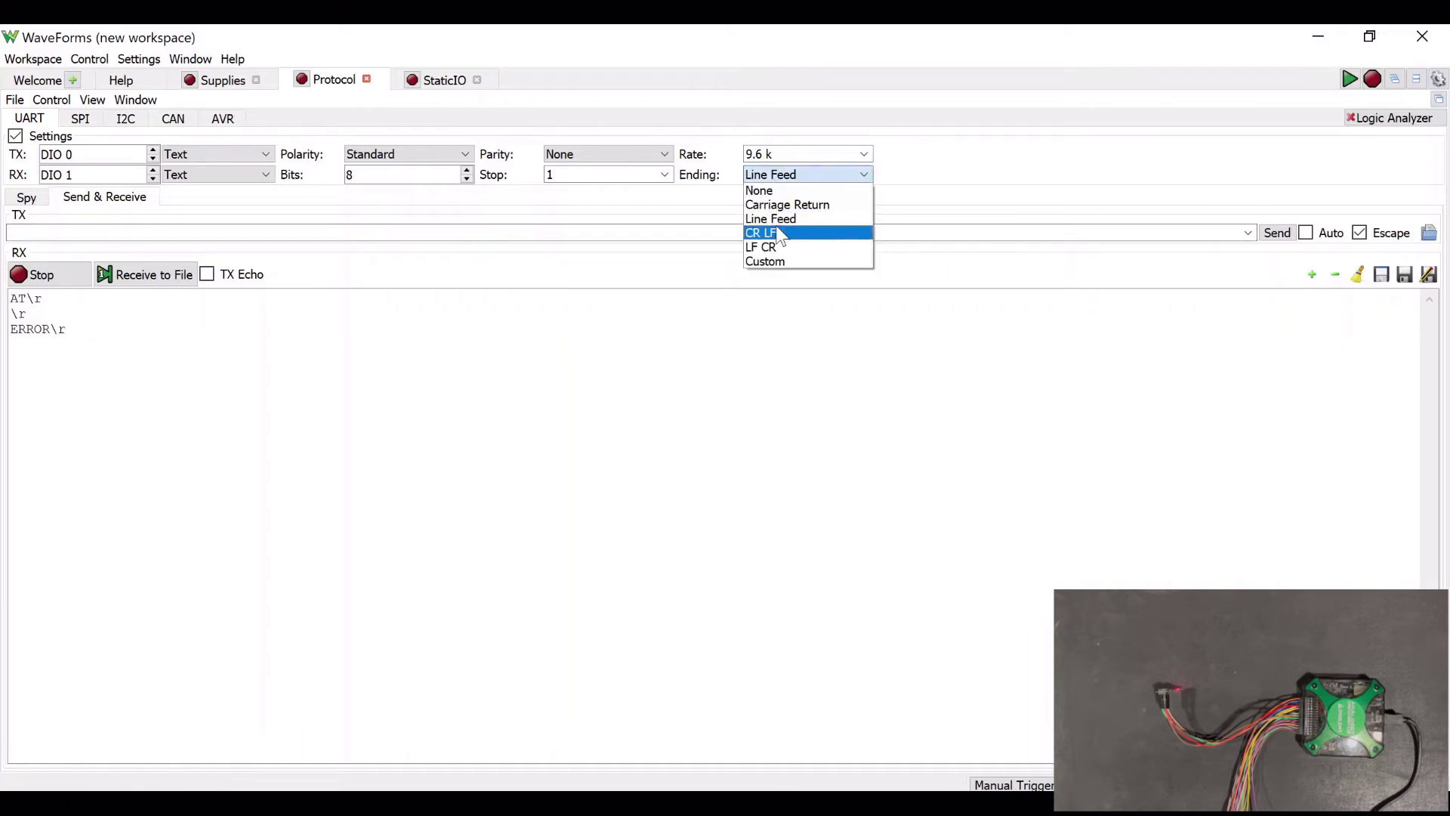
click(780, 233)
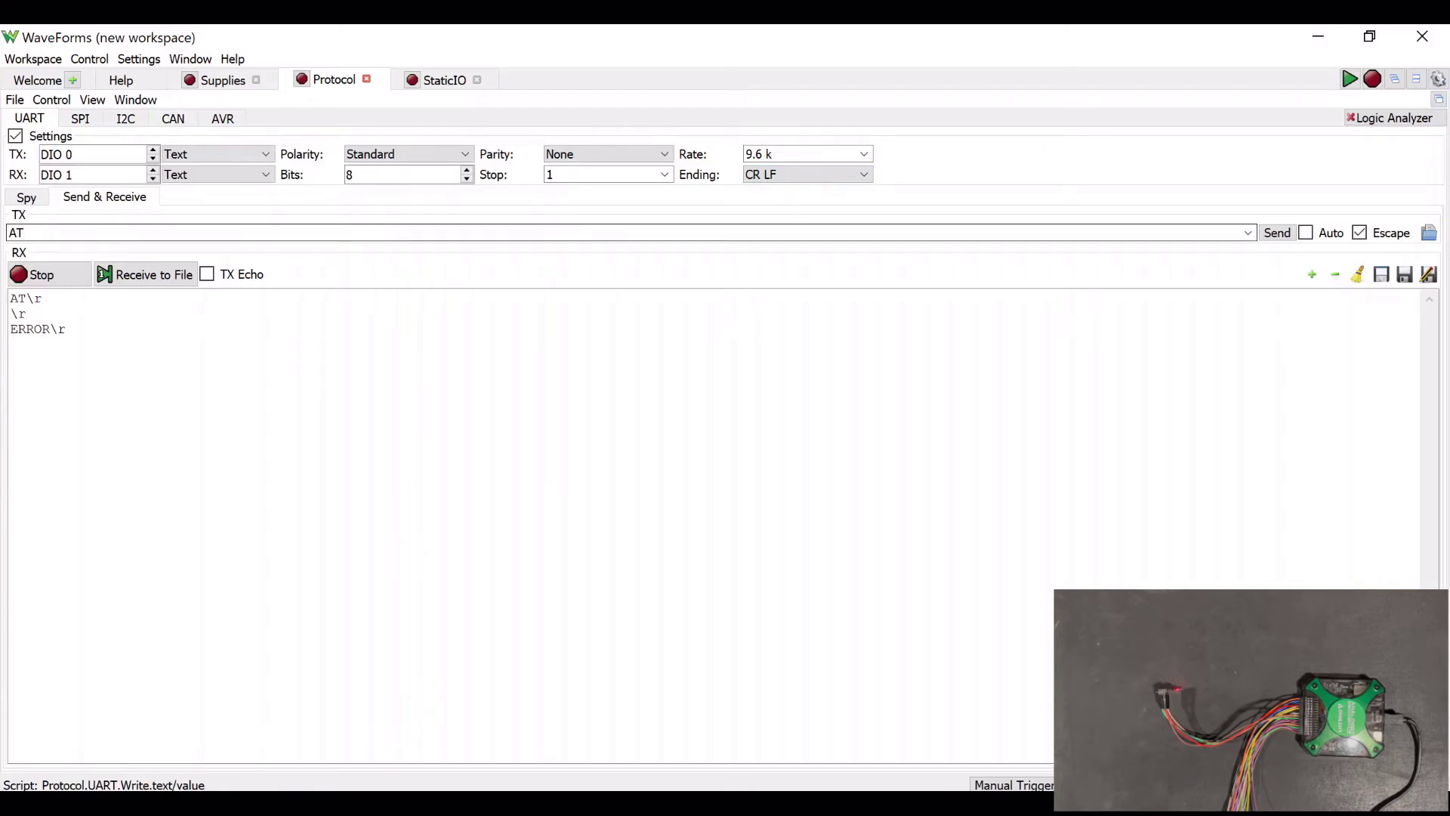
key(Return)
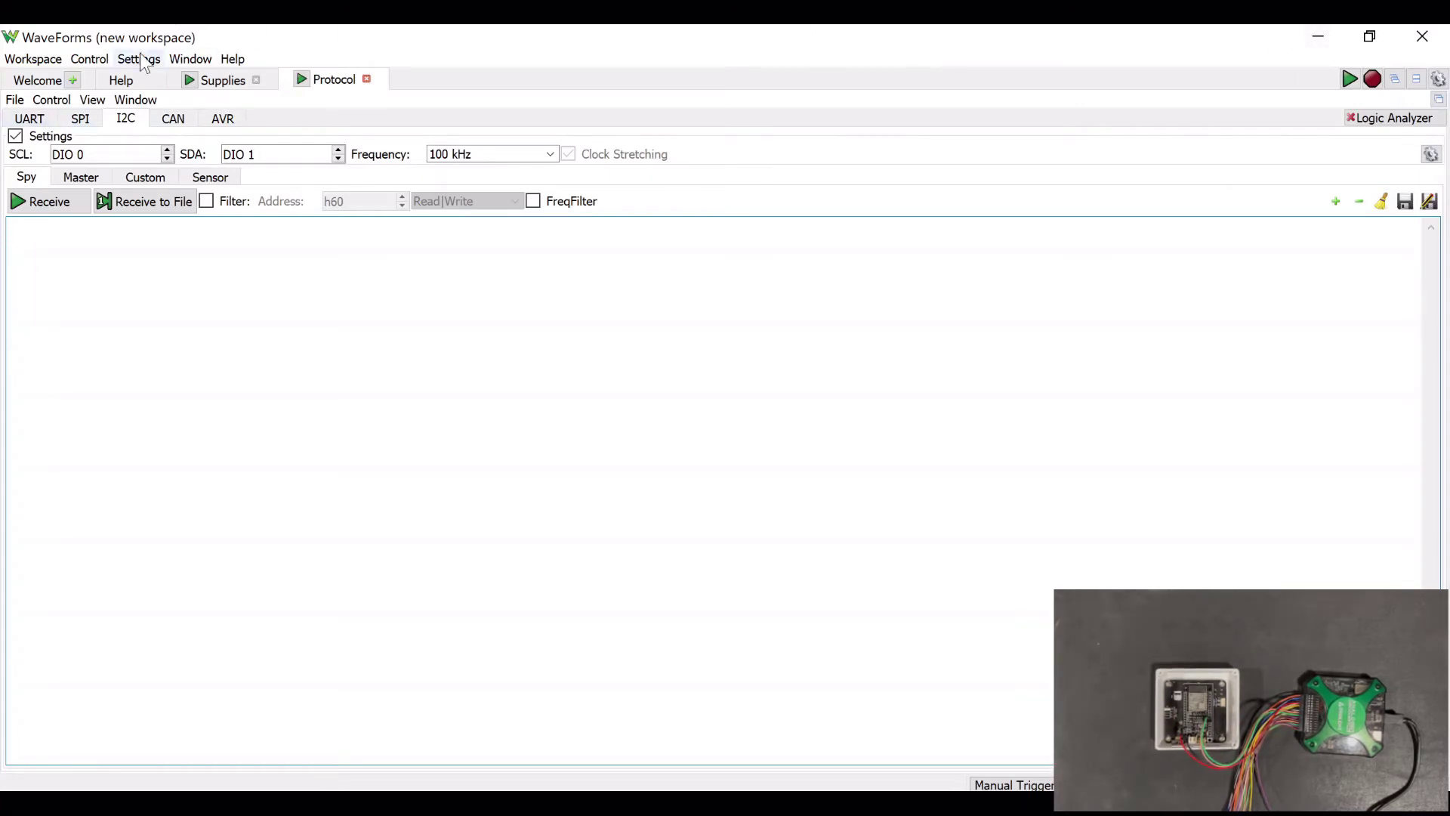
Enable the master power supply in the Supplies instrument, then start the I2C spy receiving in Protocol.
click(46, 80)
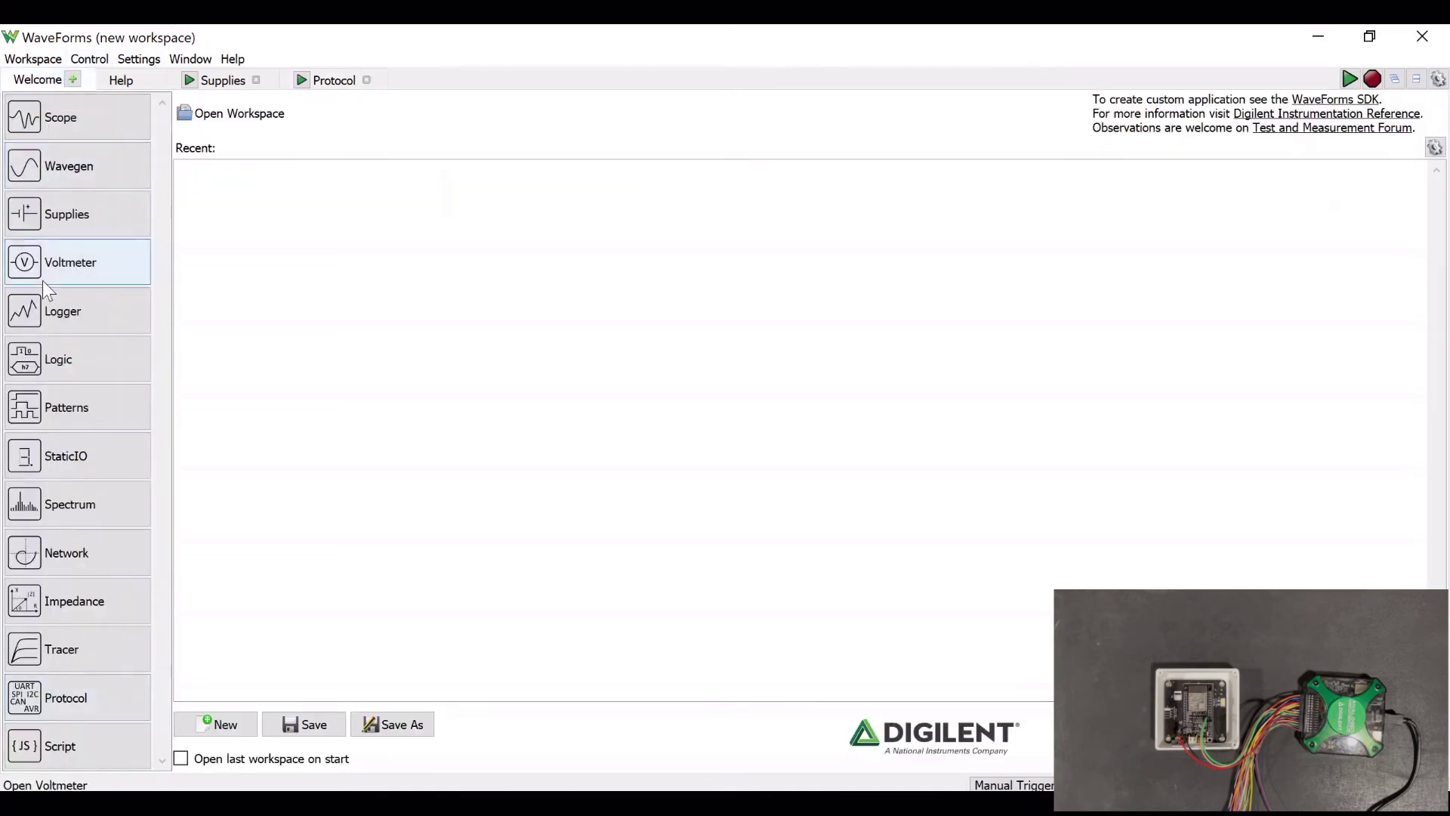
click(65, 219)
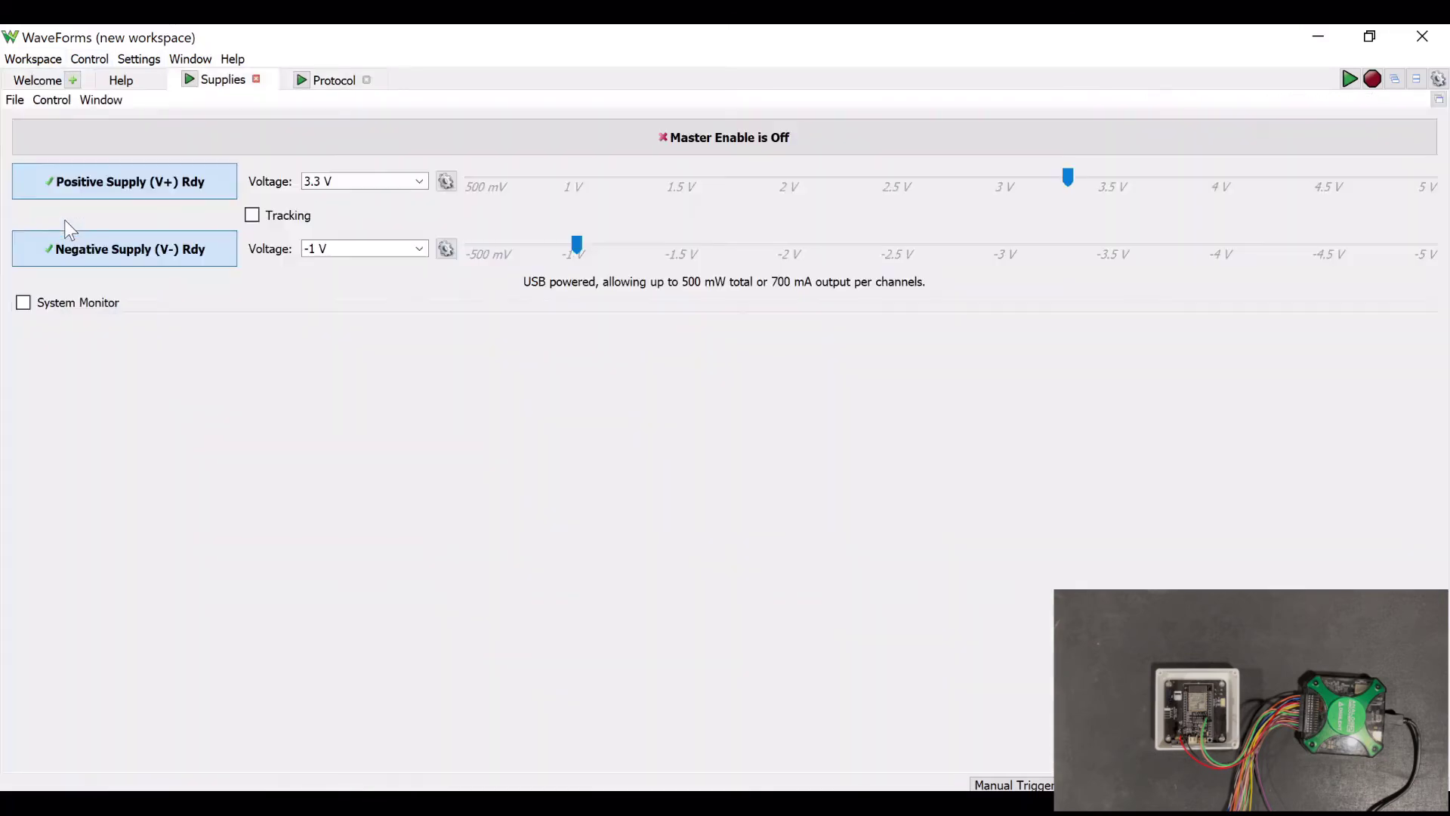
click(466, 136)
click(333, 76)
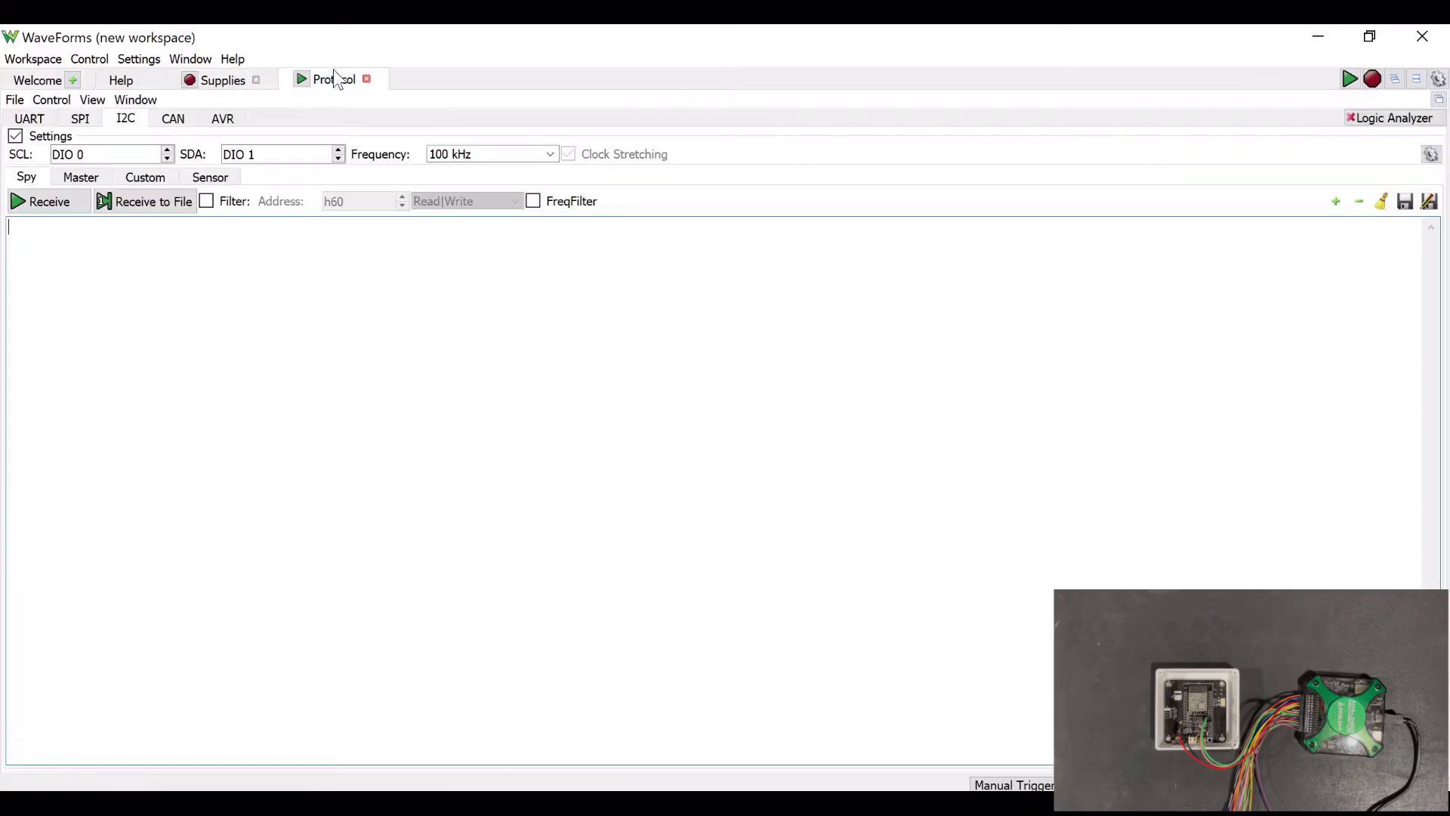
click(64, 204)
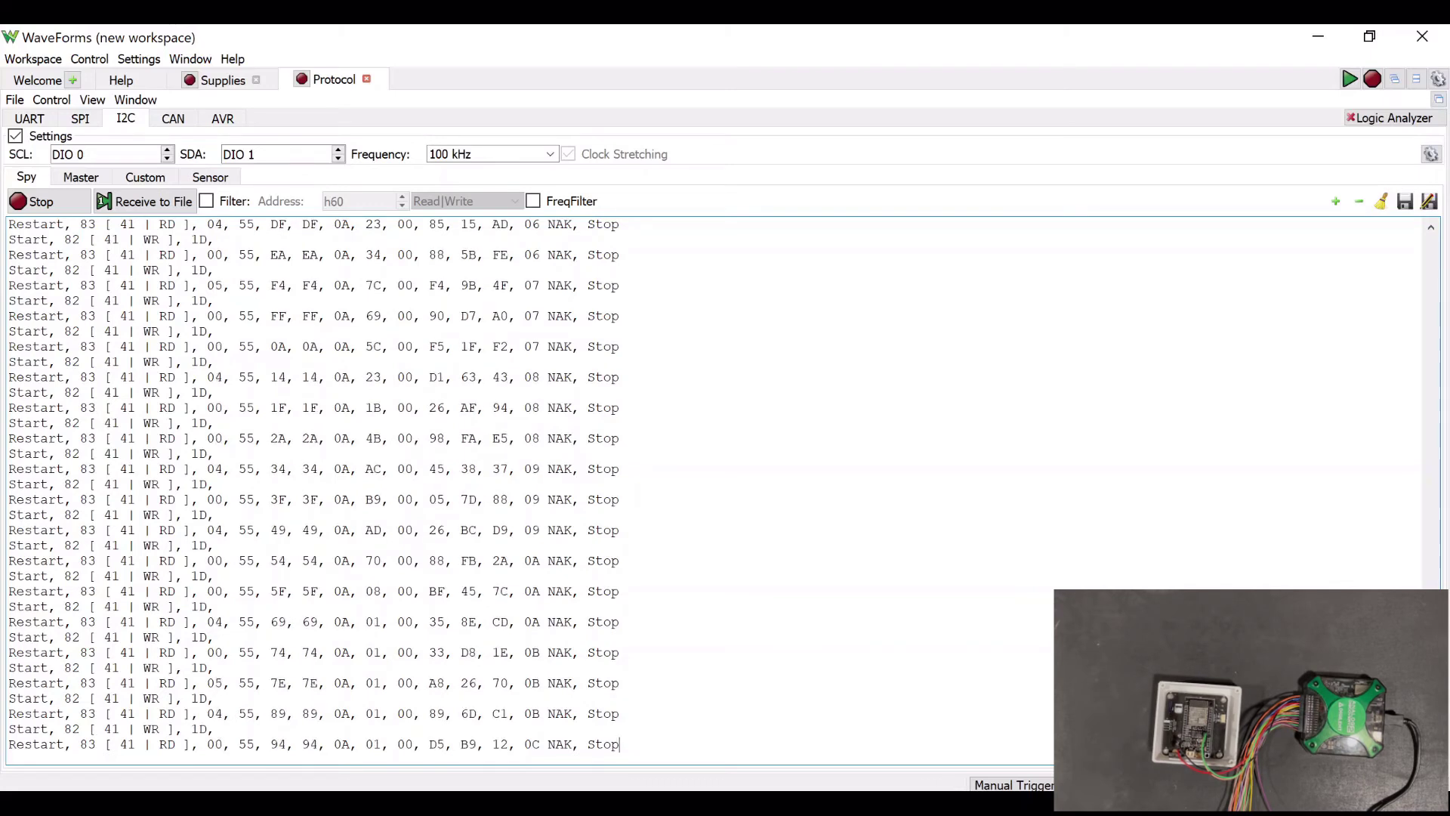
Check the device address in the I2C spy log and set the I2C master address to h41.
click(83, 178)
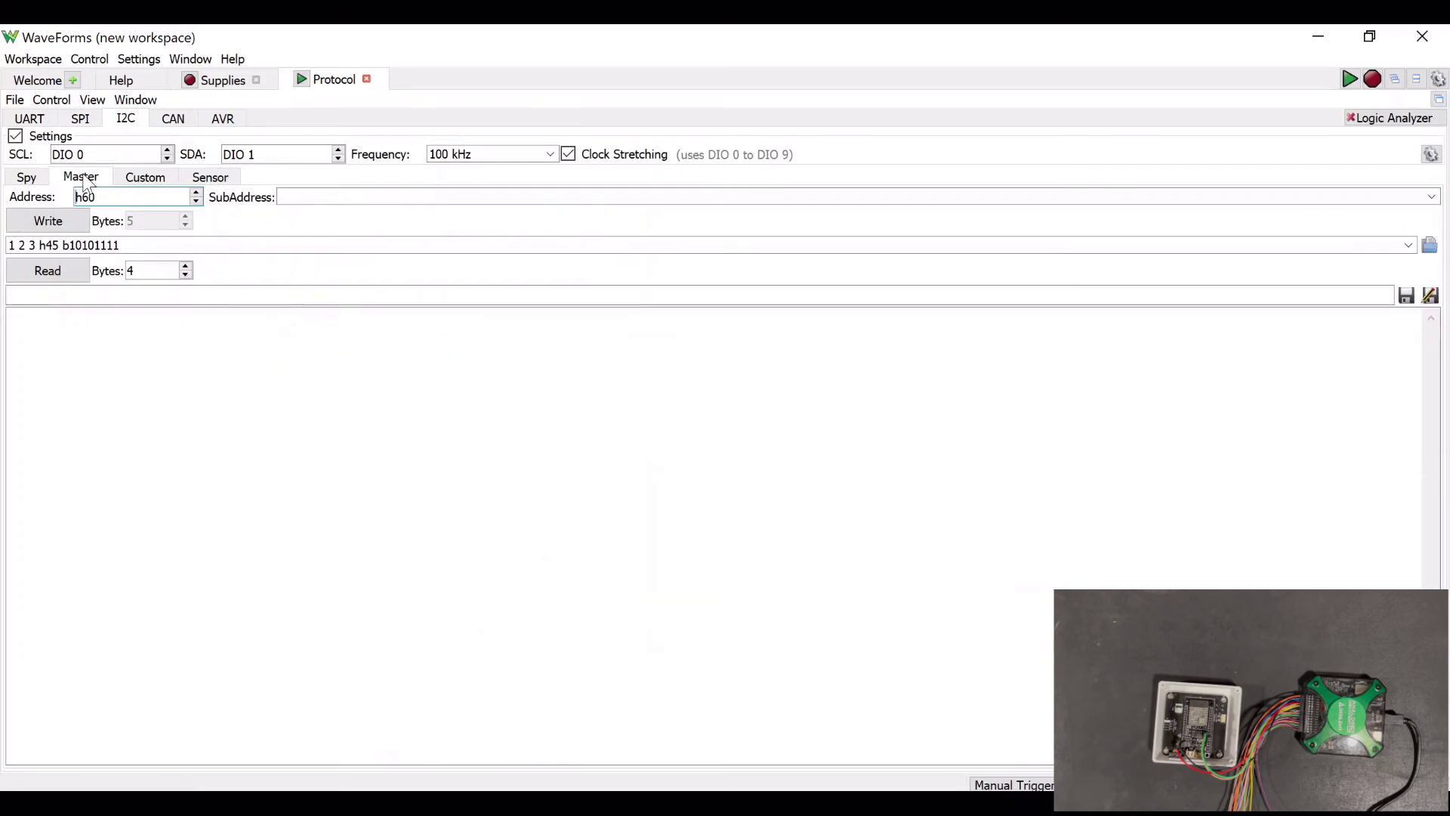
click(29, 178)
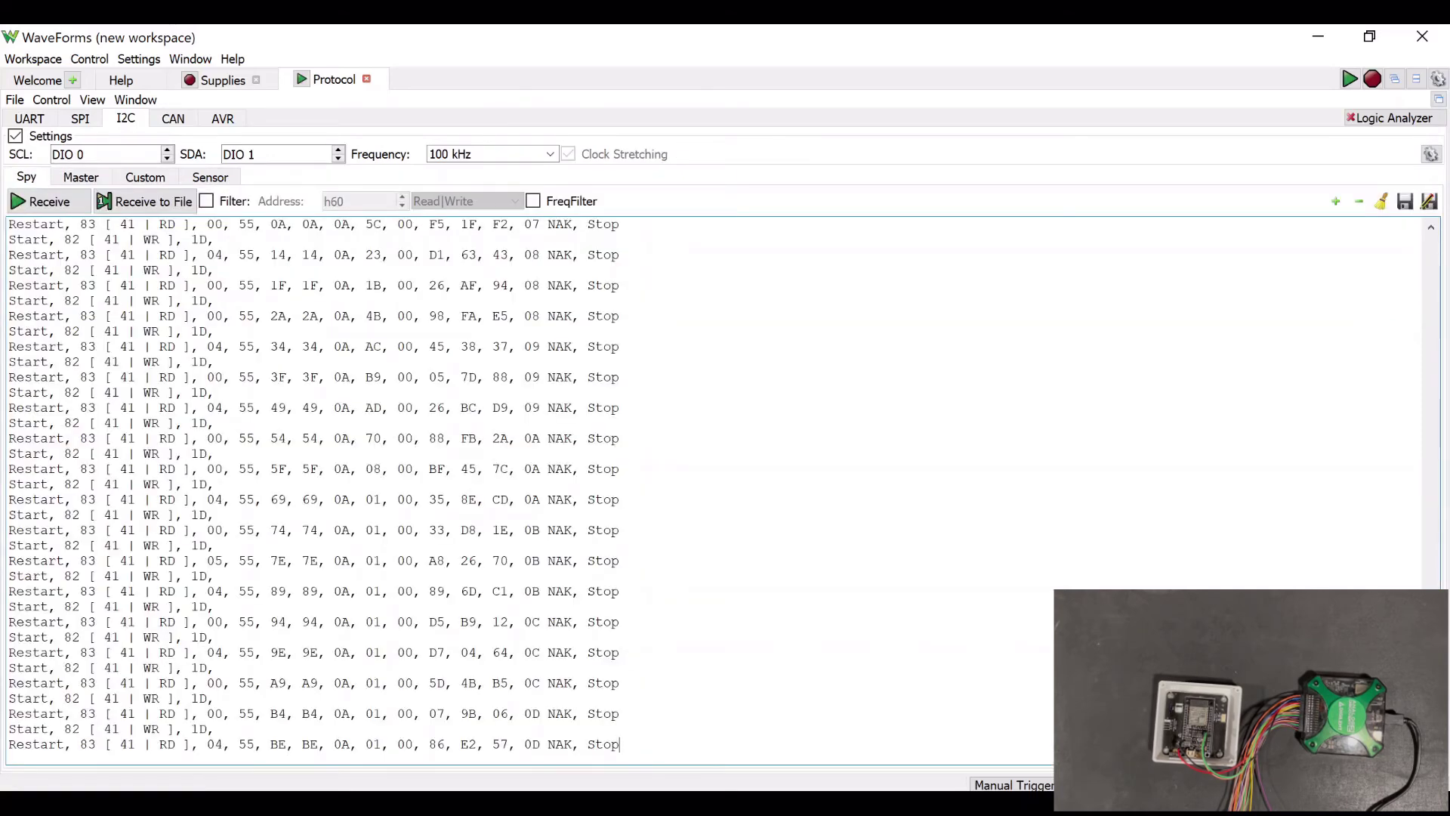
click(81, 177)
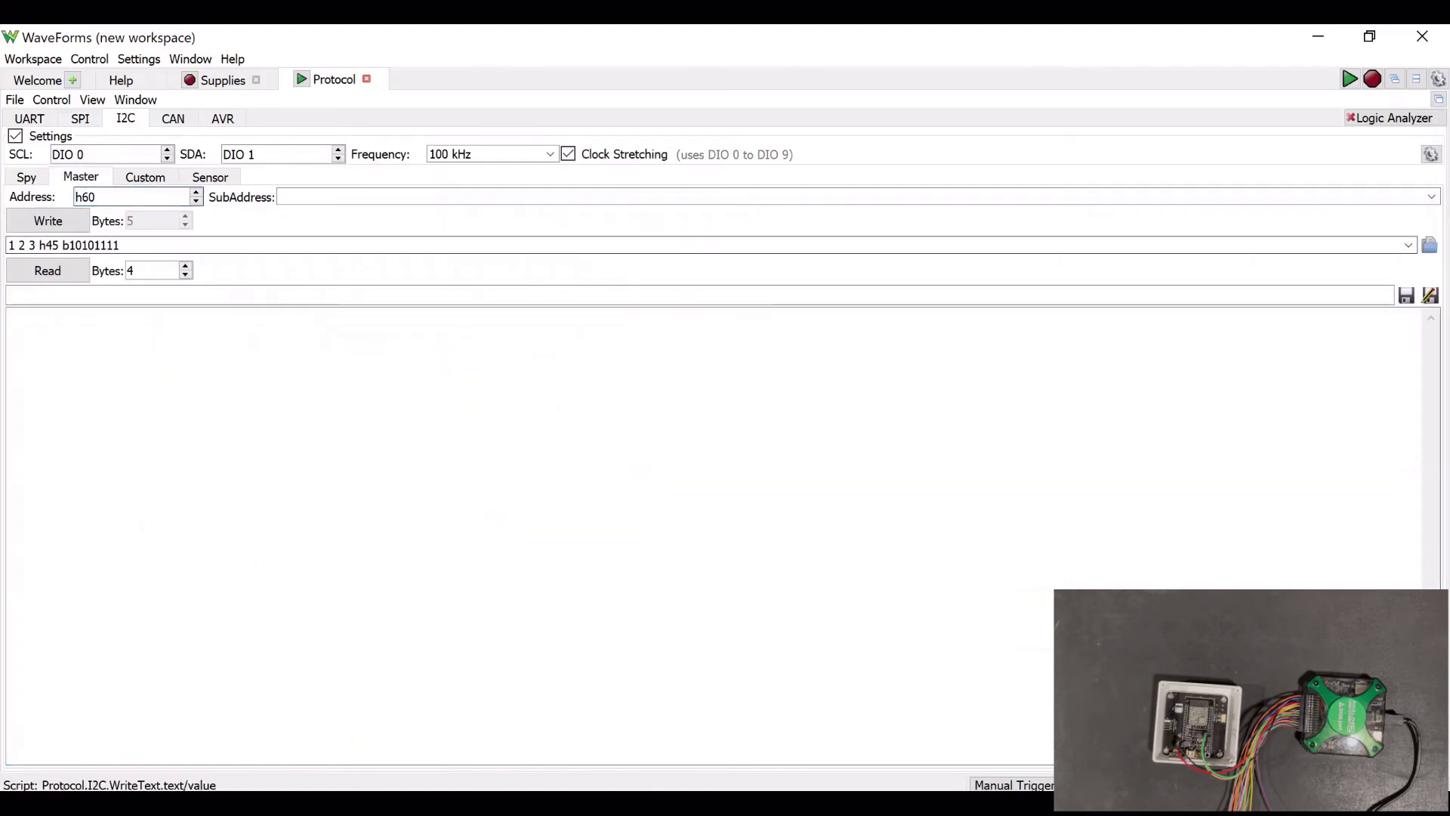
text(h41)
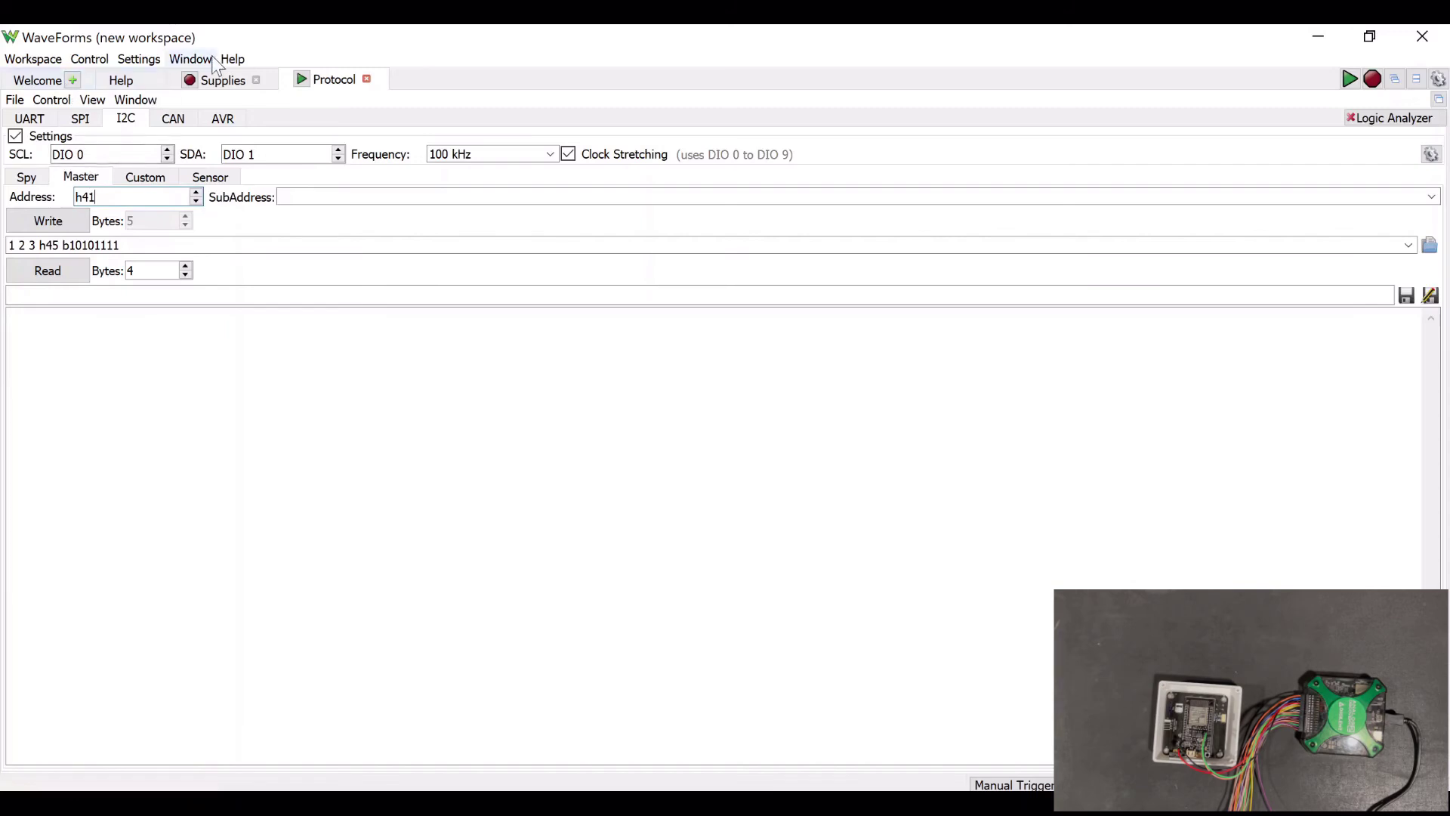
Review the Supplies outputs, then write the bytes 1 2 3 h45 b10101111 to the device from the I2C master.
click(215, 80)
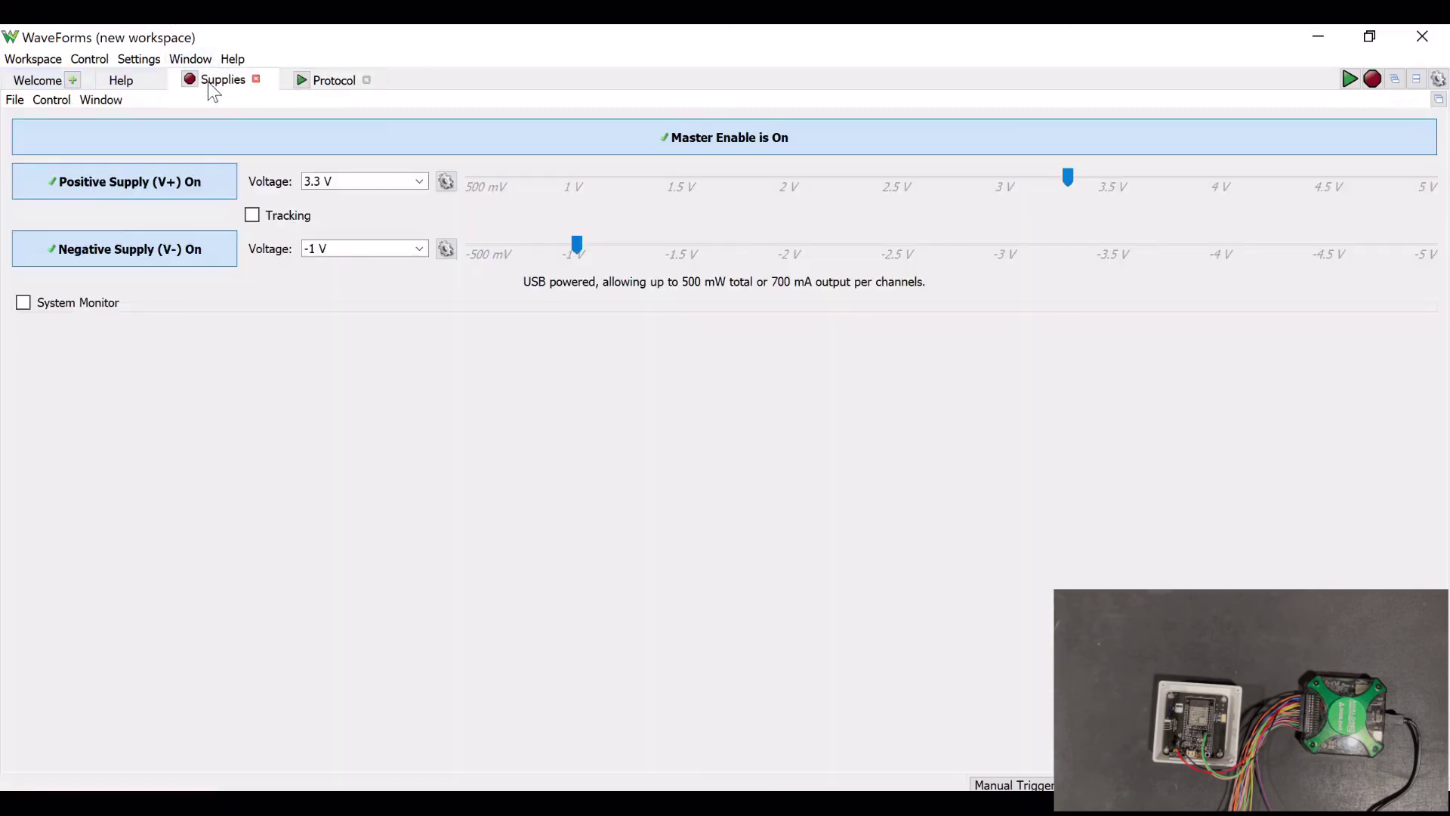
click(41, 80)
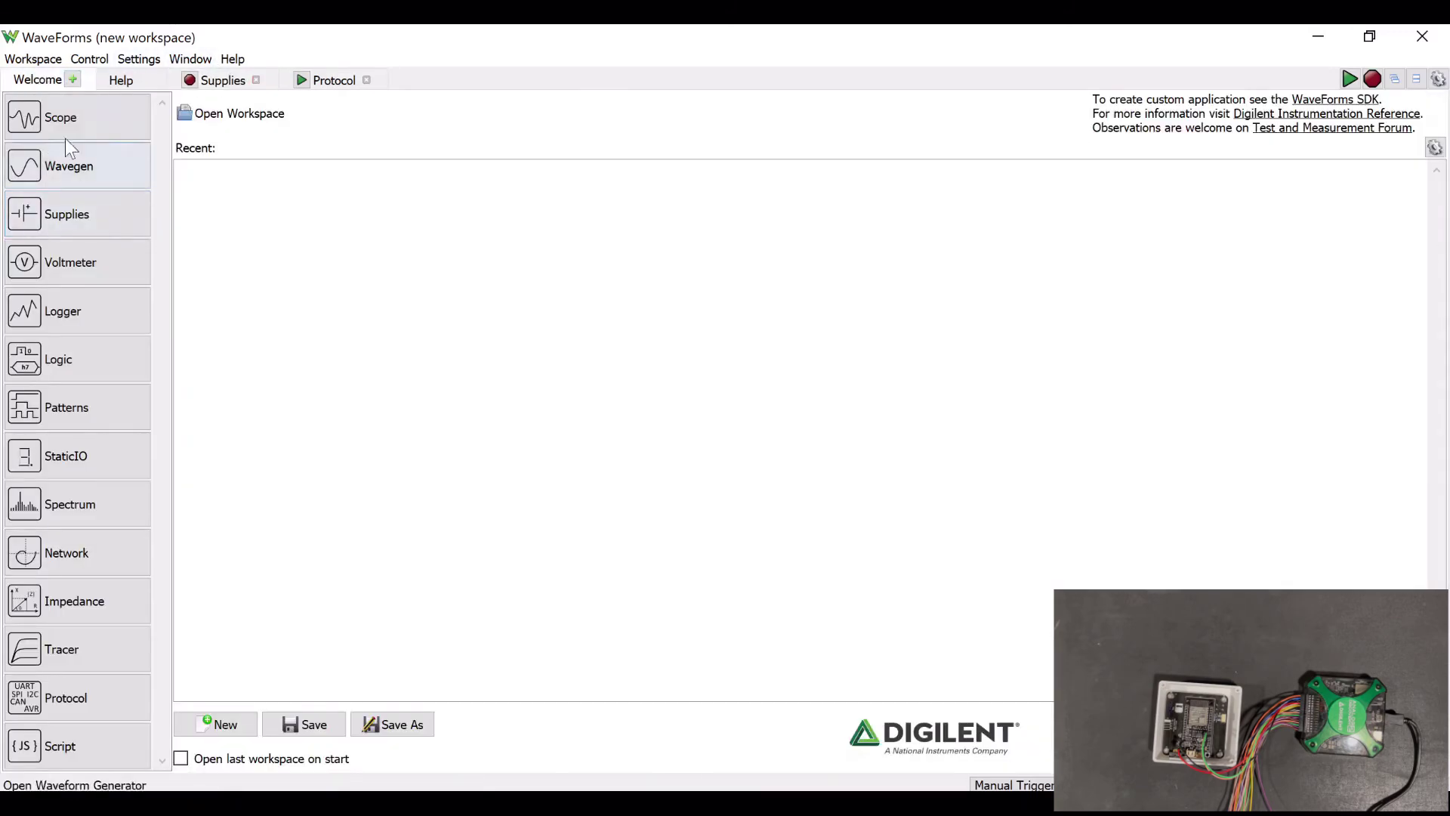
click(210, 89)
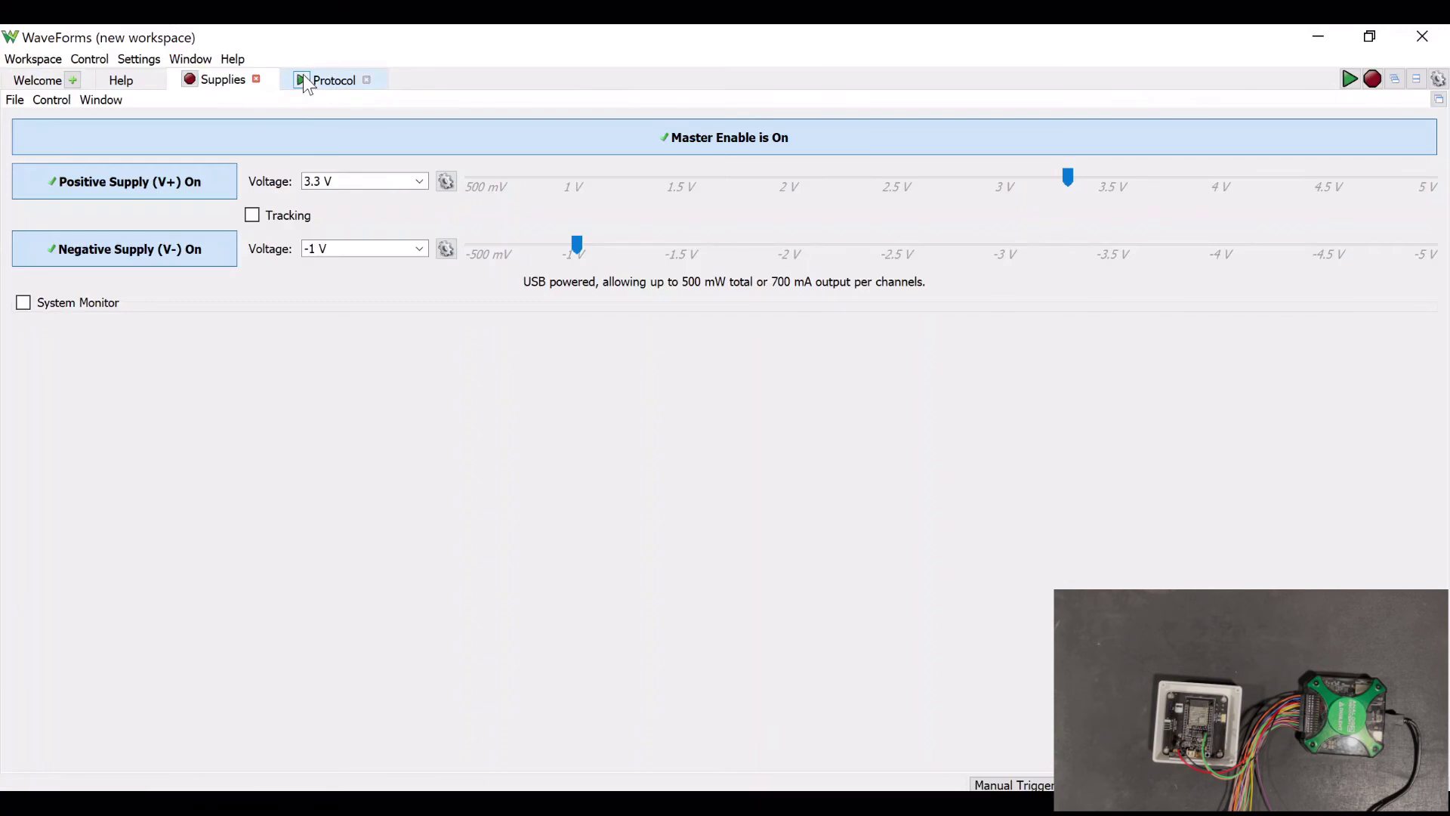
click(327, 89)
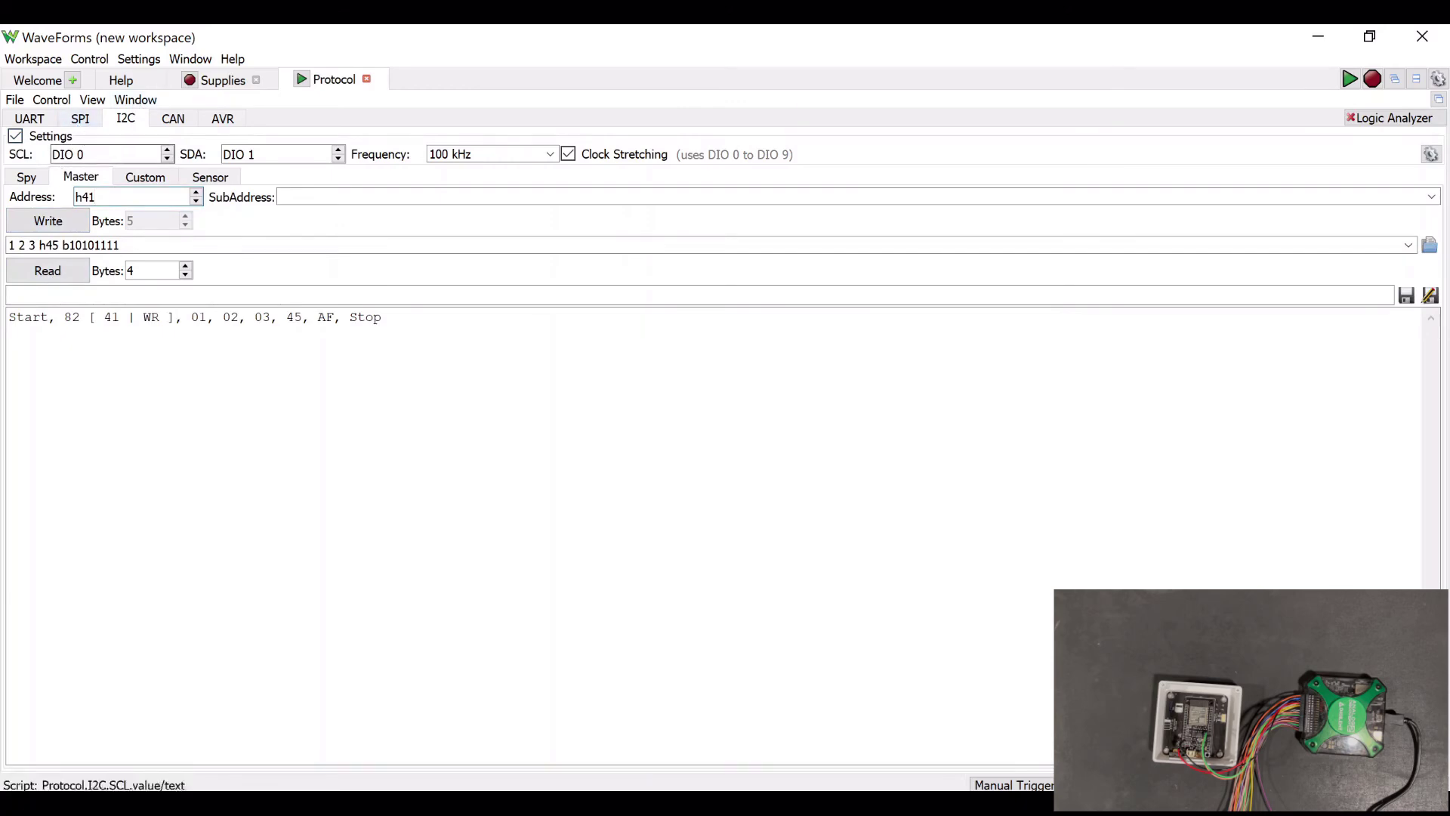
Check the register in the I2C spy log, then read 11 bytes from subaddress h1D with the I2C master.
click(27, 178)
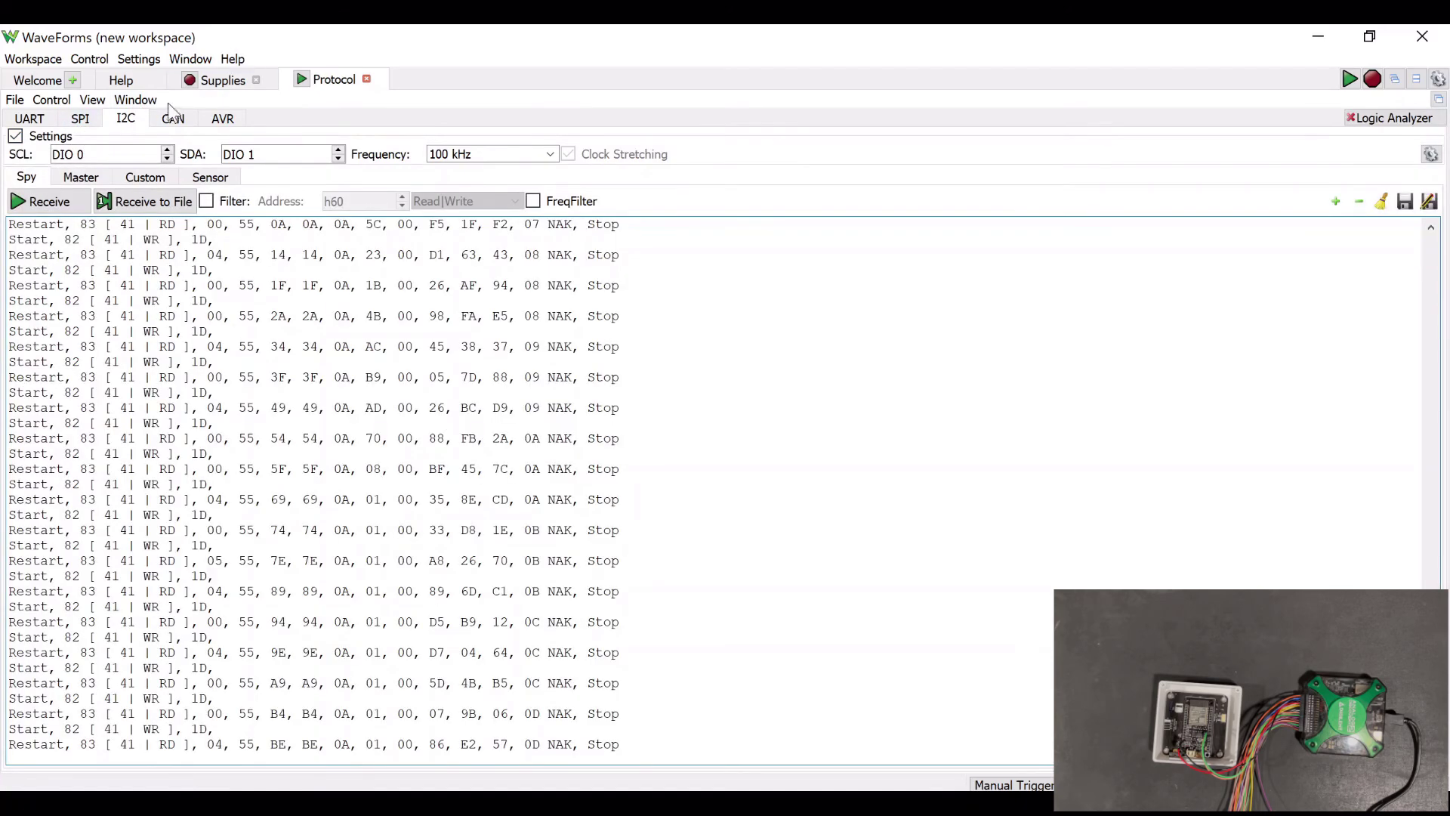
click(80, 176)
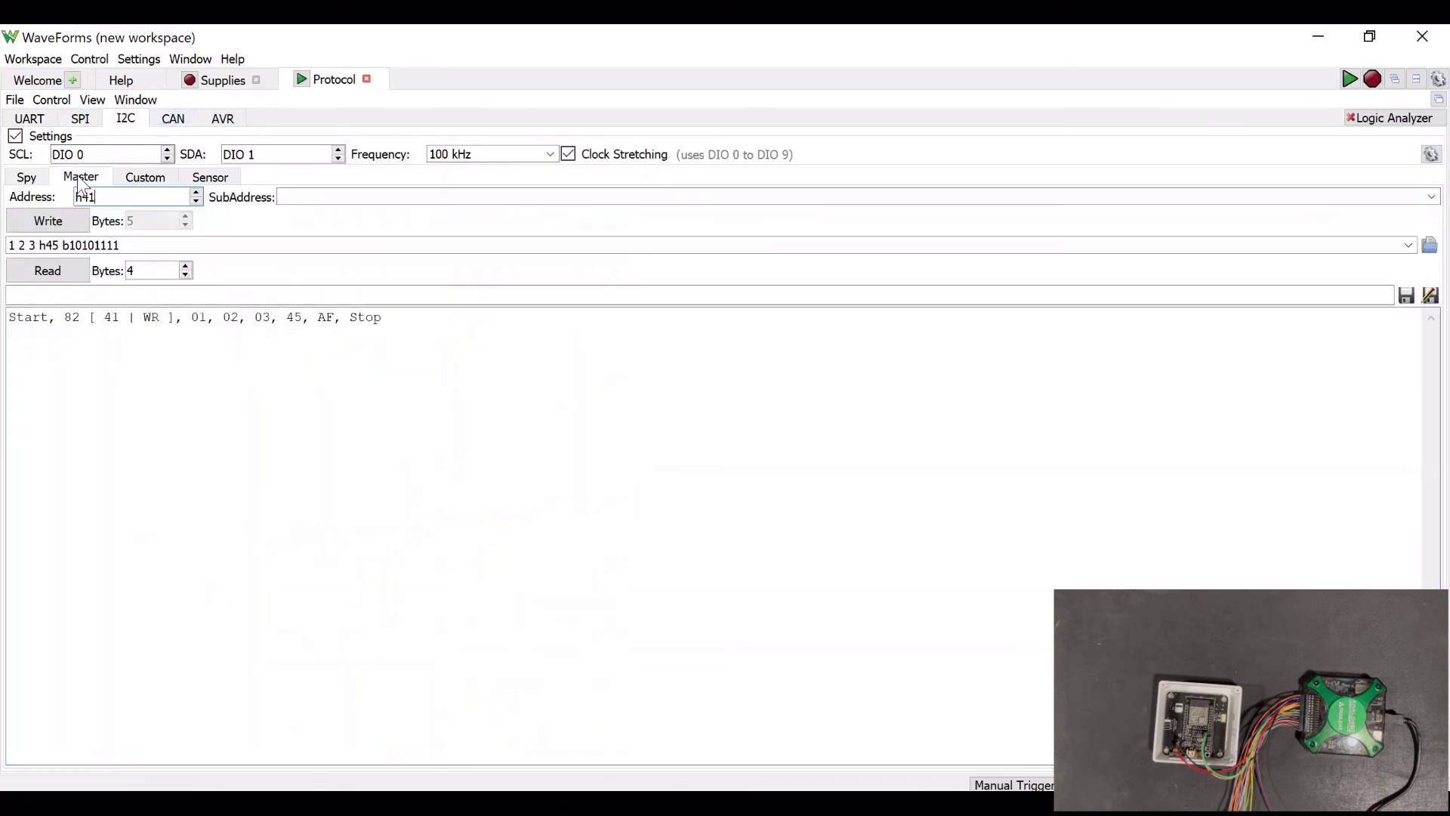
click(280, 198)
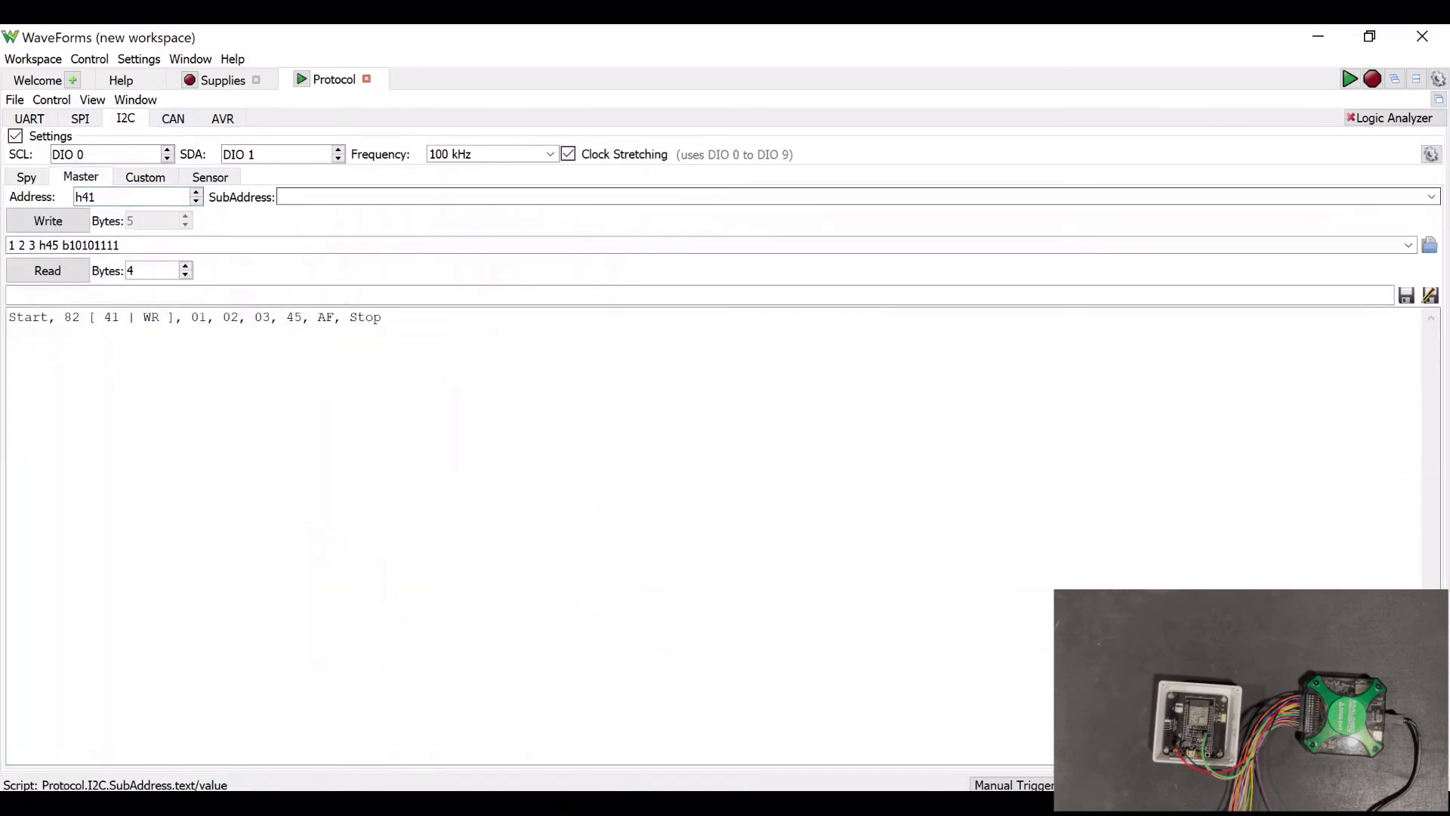
key(Tab)
key(Tab)
text(11)
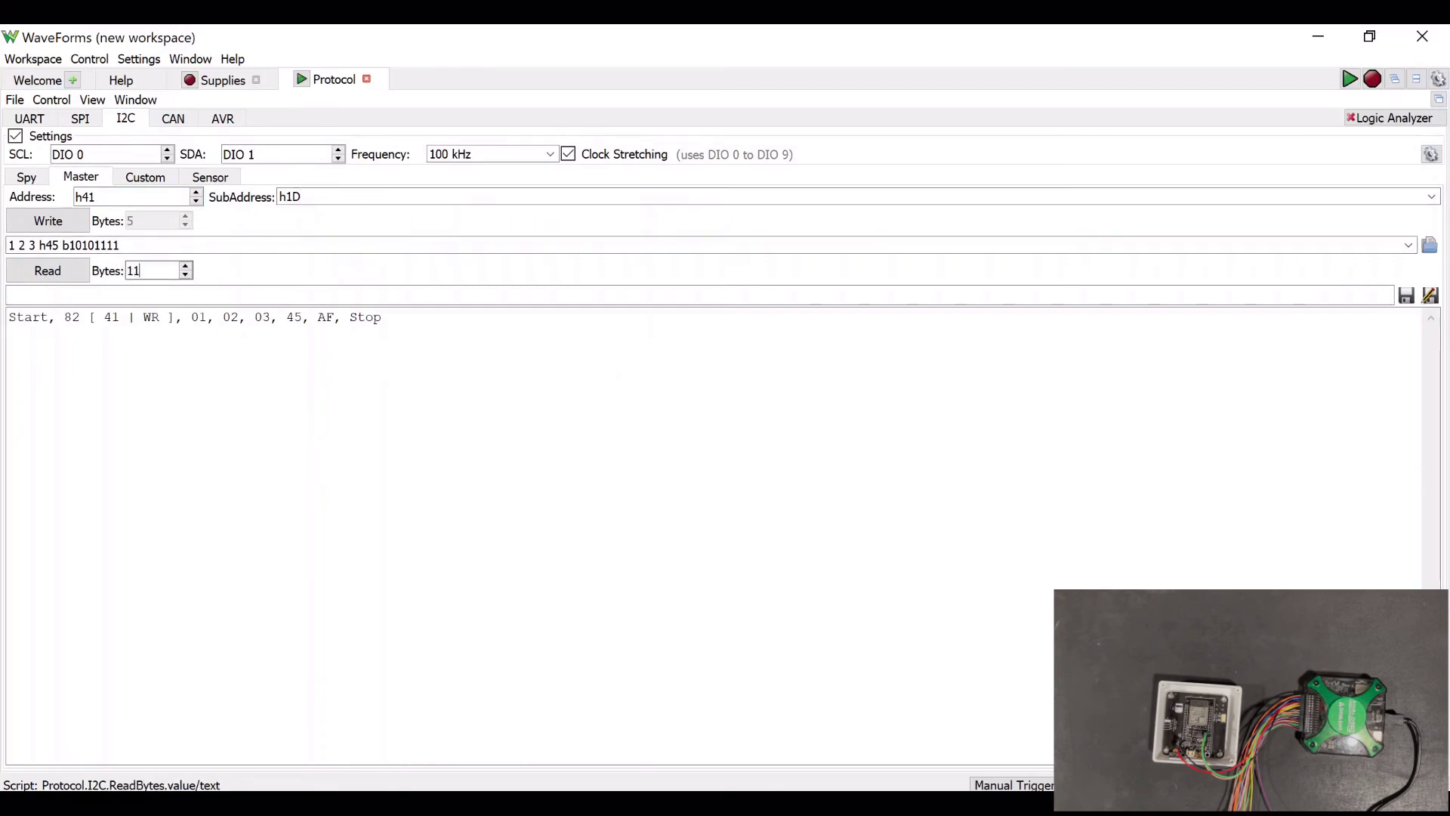
click(51, 273)
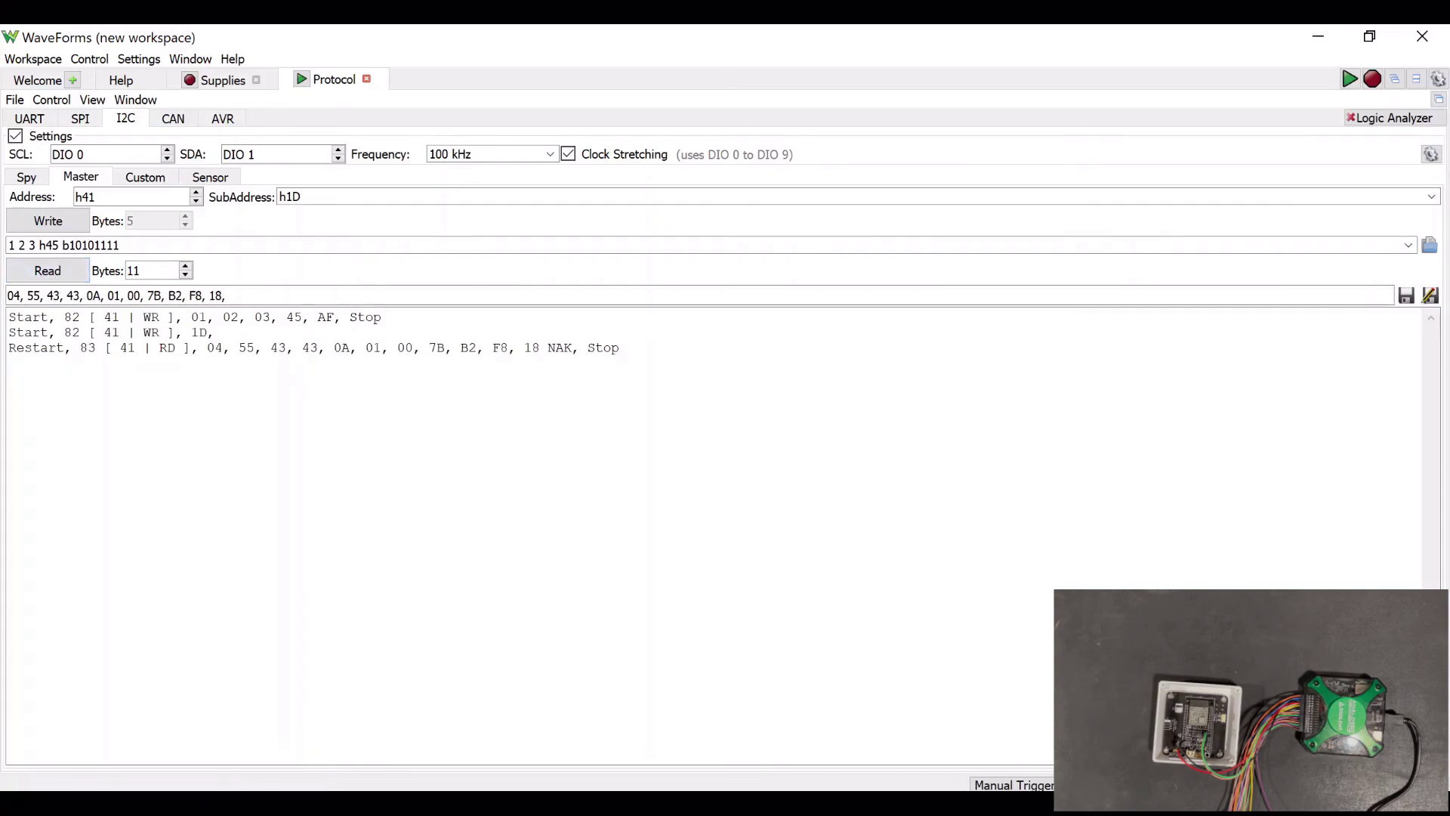